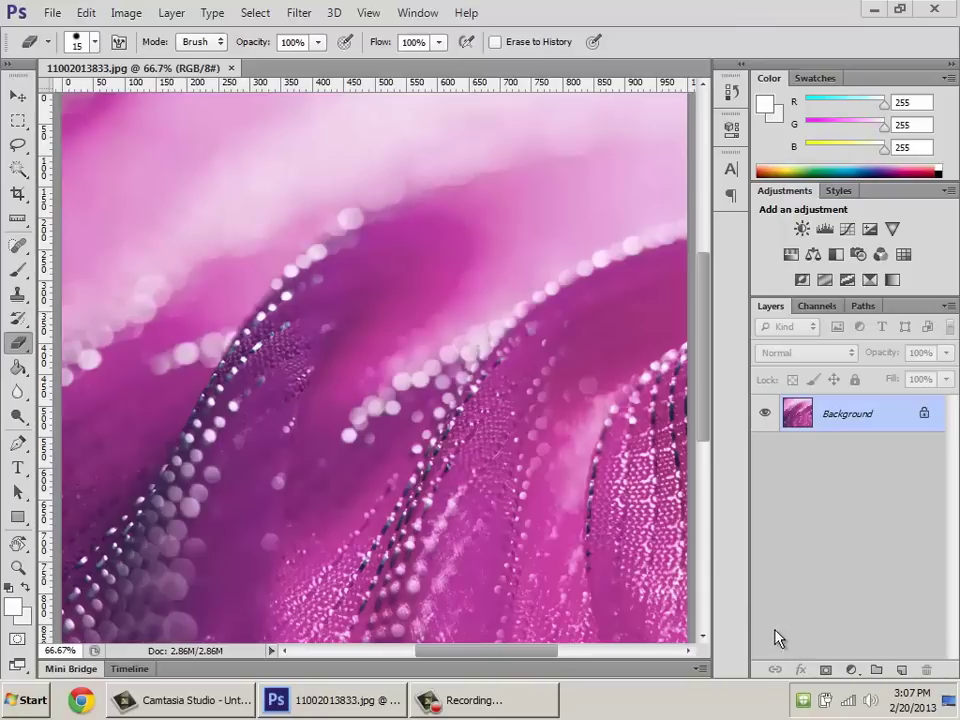
Step: Drag across the pink bokeh photo 11002013833.jpg shown at 66.7%
left_click_drag(748, 368, 811, 366)
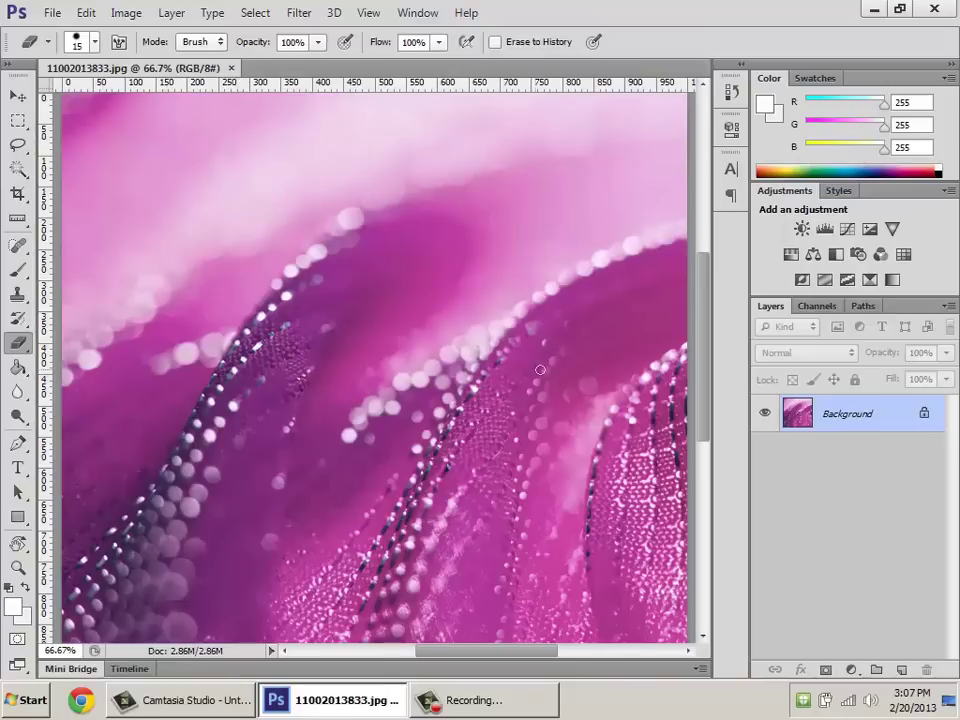
Step: Reopen 11002013833.jpg from the Desktop and close the older 66.7% copy
left_click(50, 13)
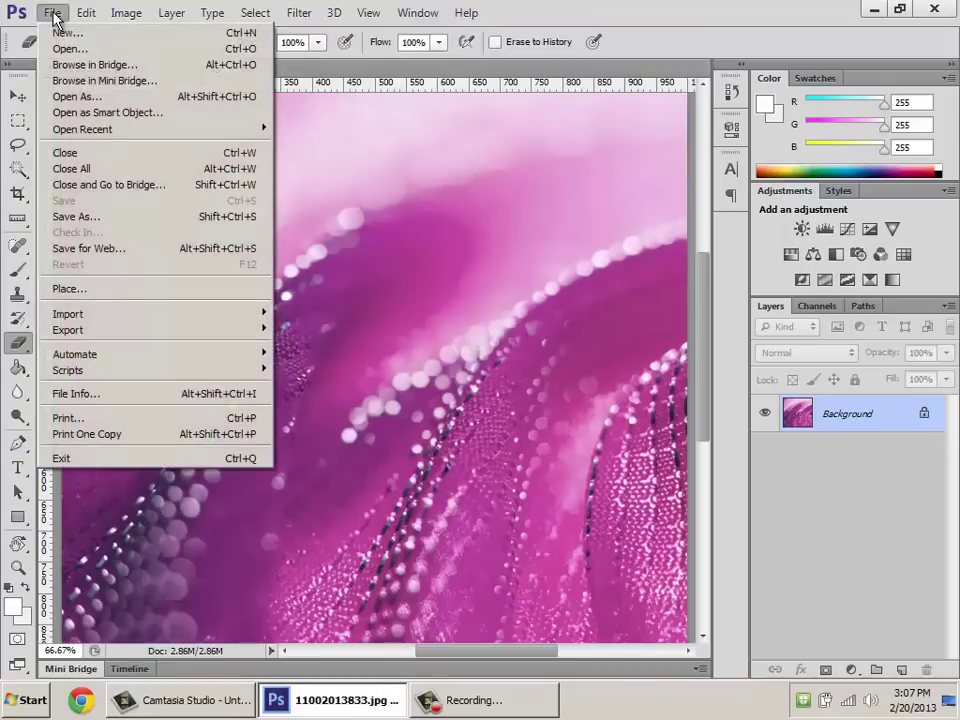
left_click(68, 48)
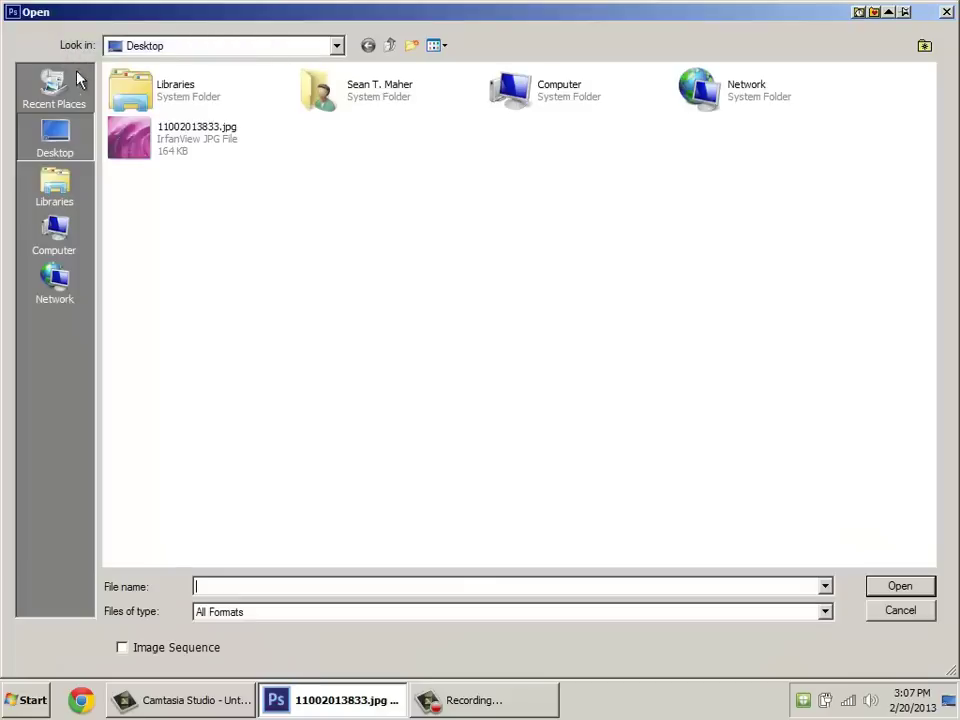
left_click(148, 151)
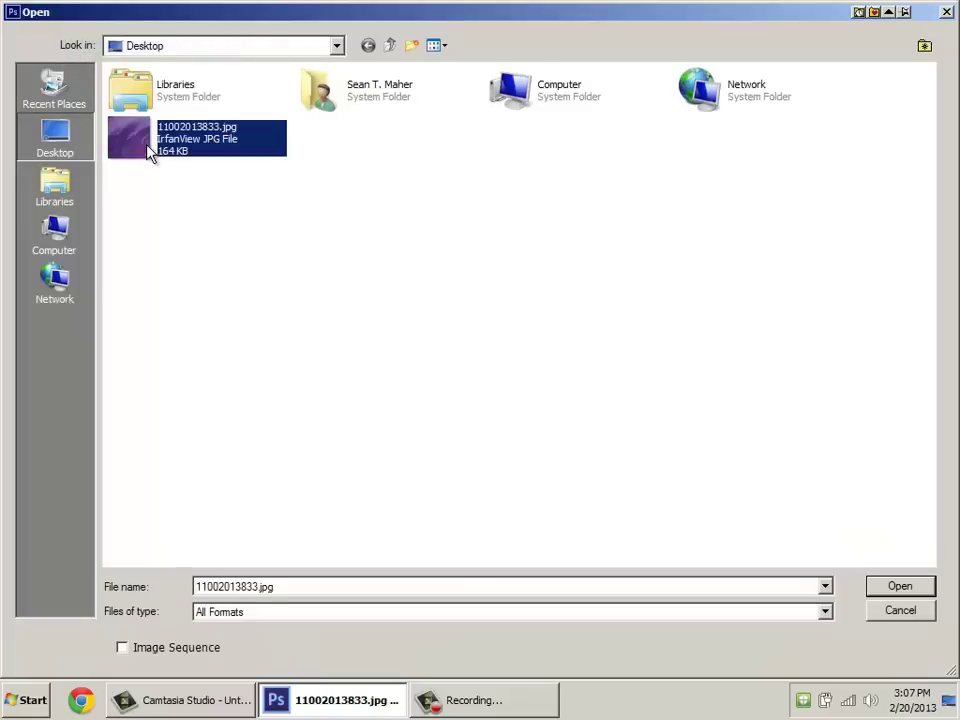
left_click(903, 590)
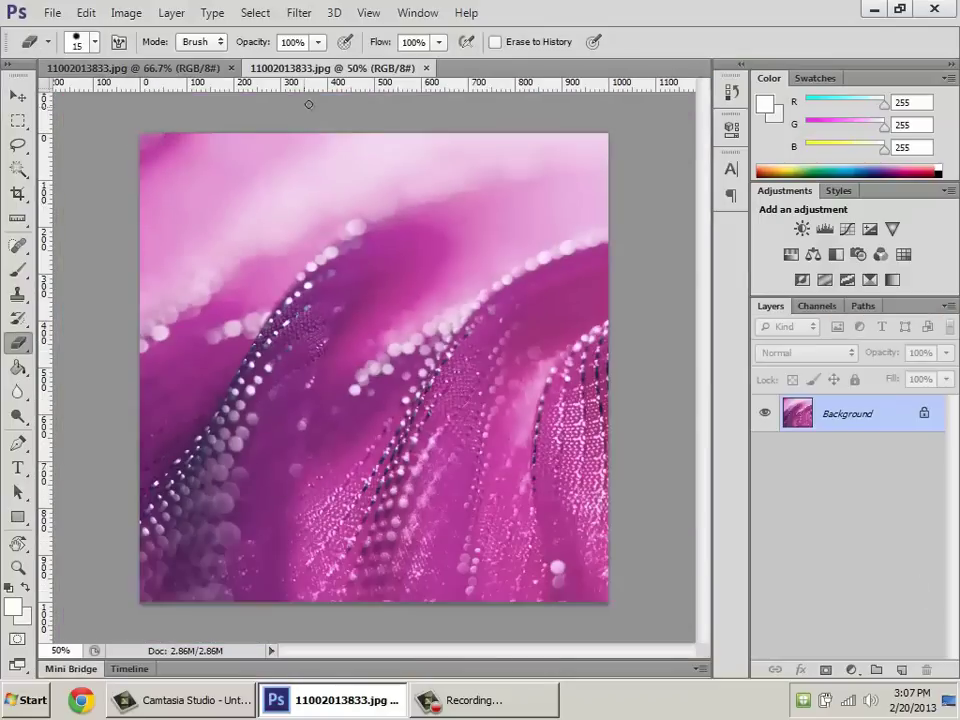
left_click(231, 67)
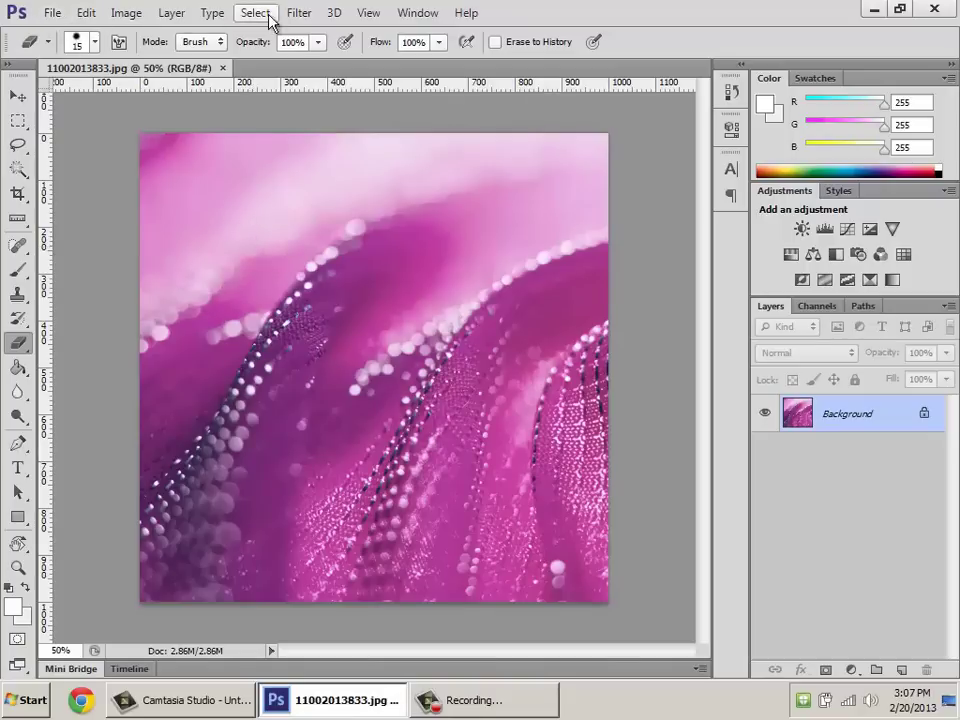
Step: Resize the canvas to 600 × 70 pixels with a centre anchor and apply it
left_click(126, 13)
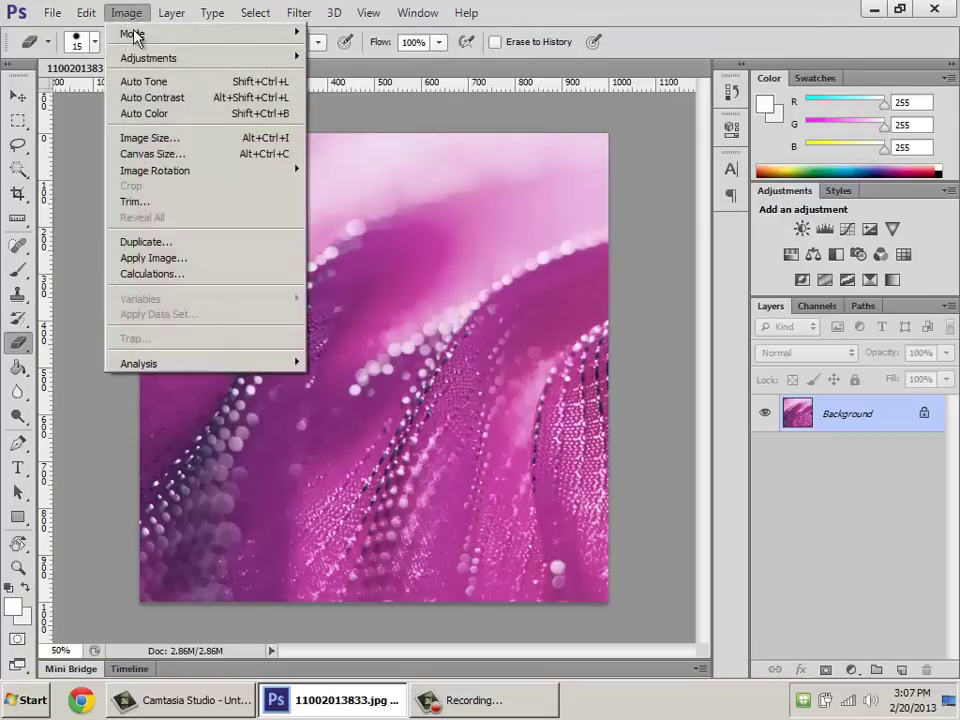
left_click(184, 156)
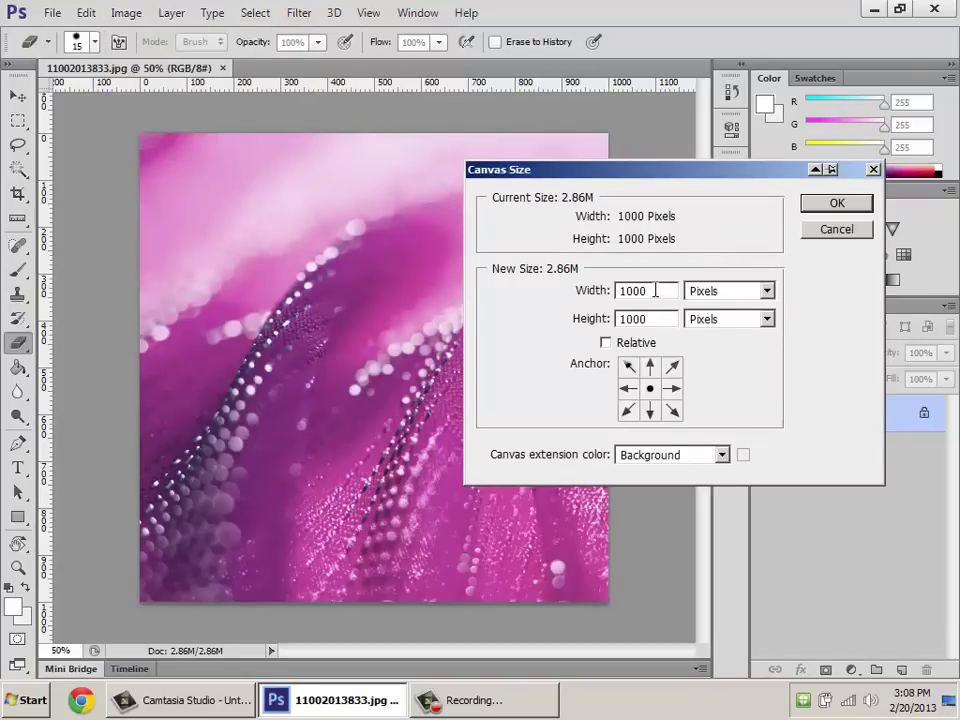
left_click_drag(655, 290, 621, 291)
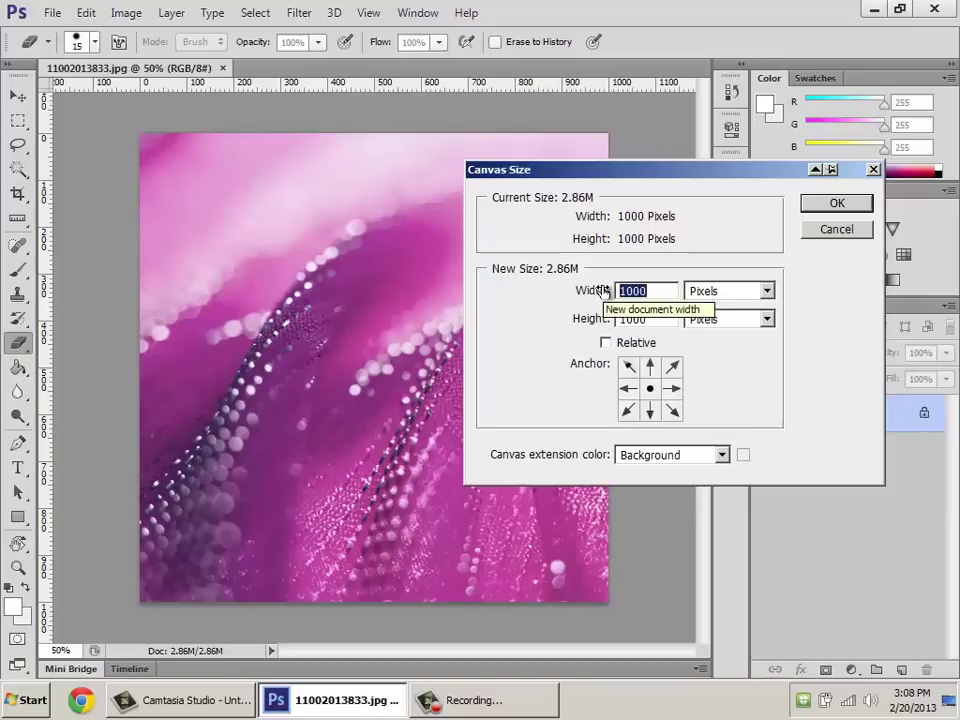
type("600")
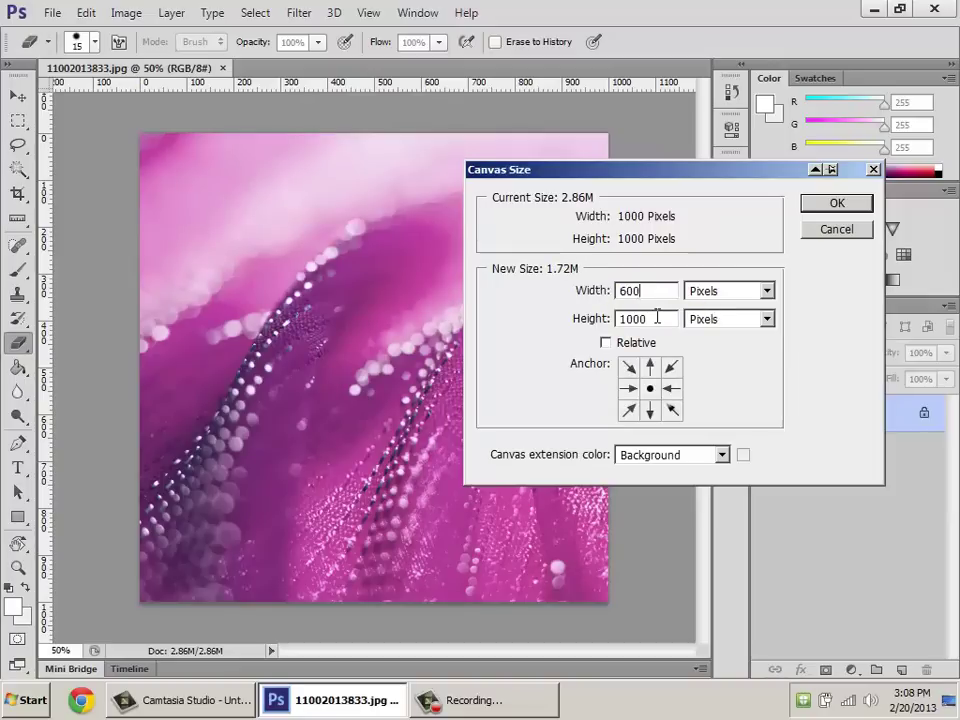
left_click_drag(656, 317, 594, 318)
type("70")
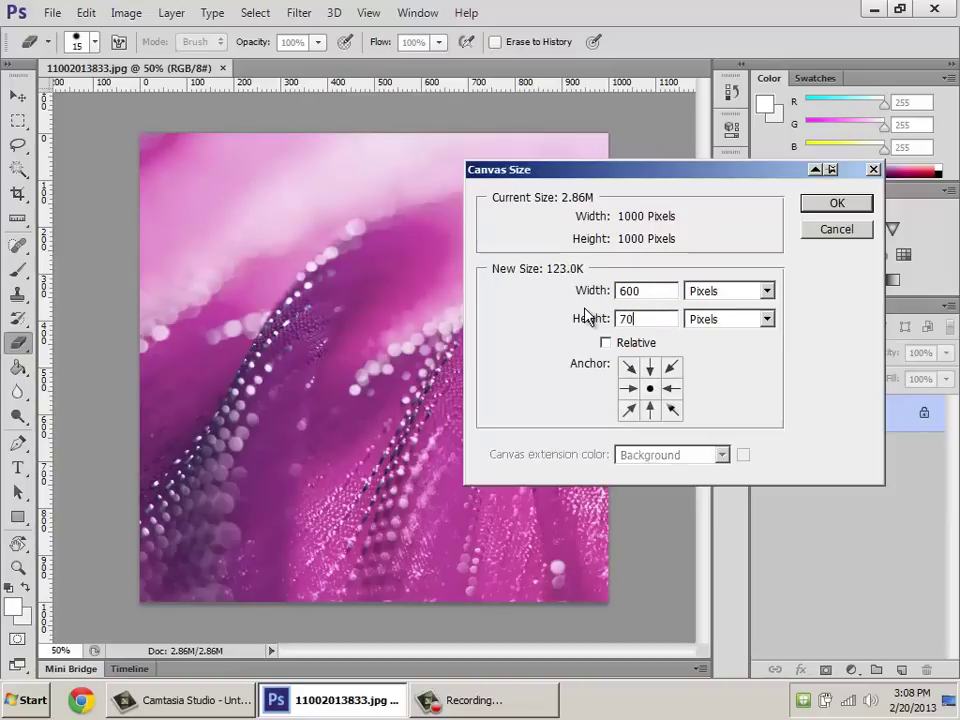
left_click(731, 293)
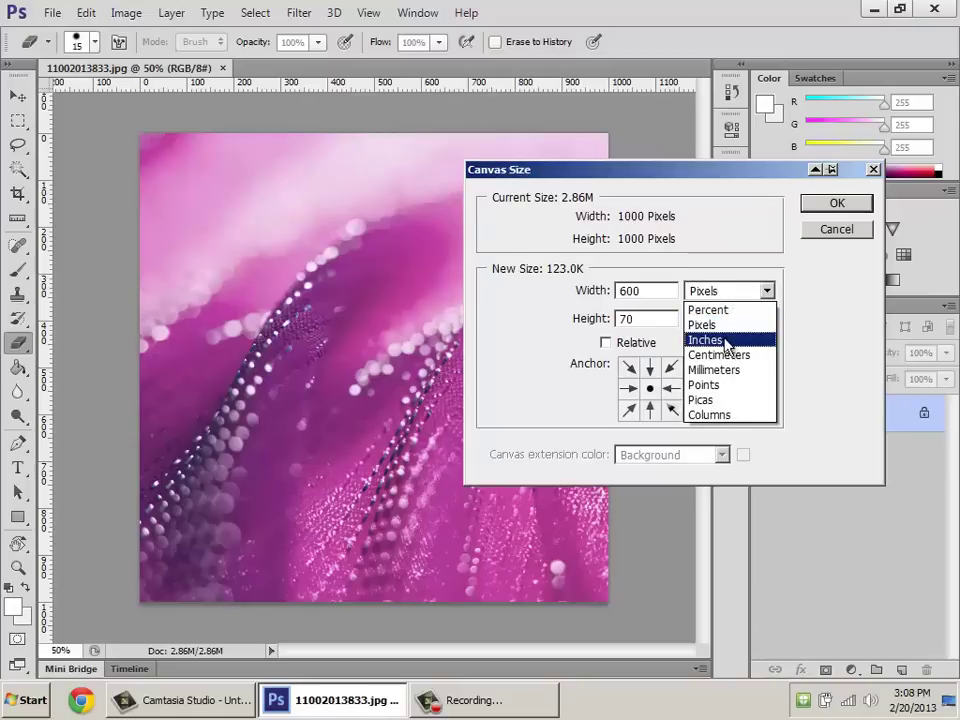
left_click(741, 265)
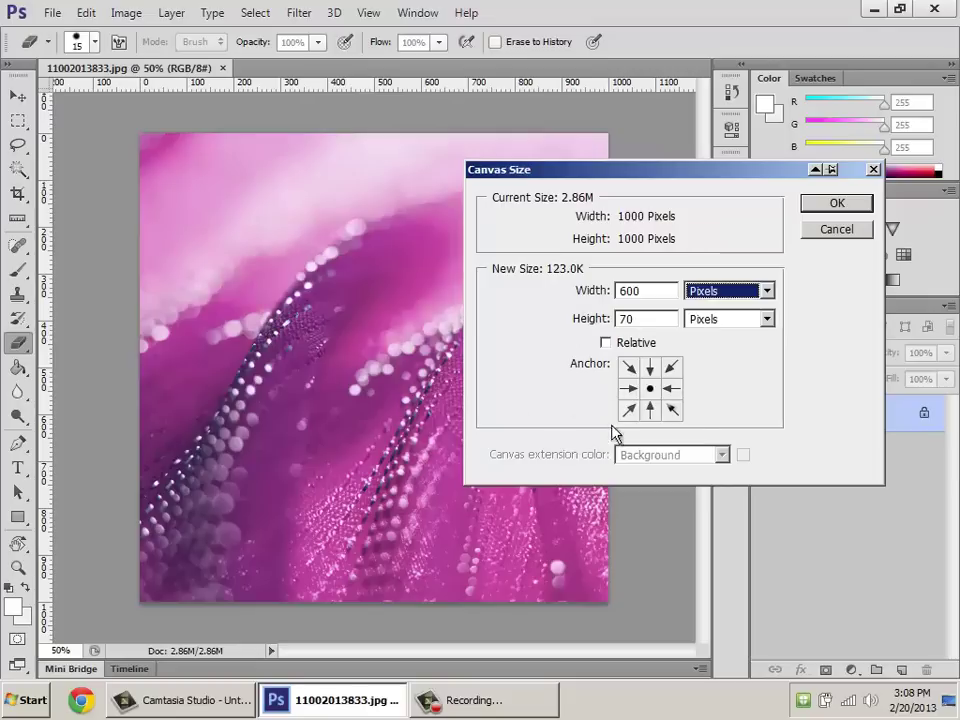
left_click(650, 367)
left_click(652, 392)
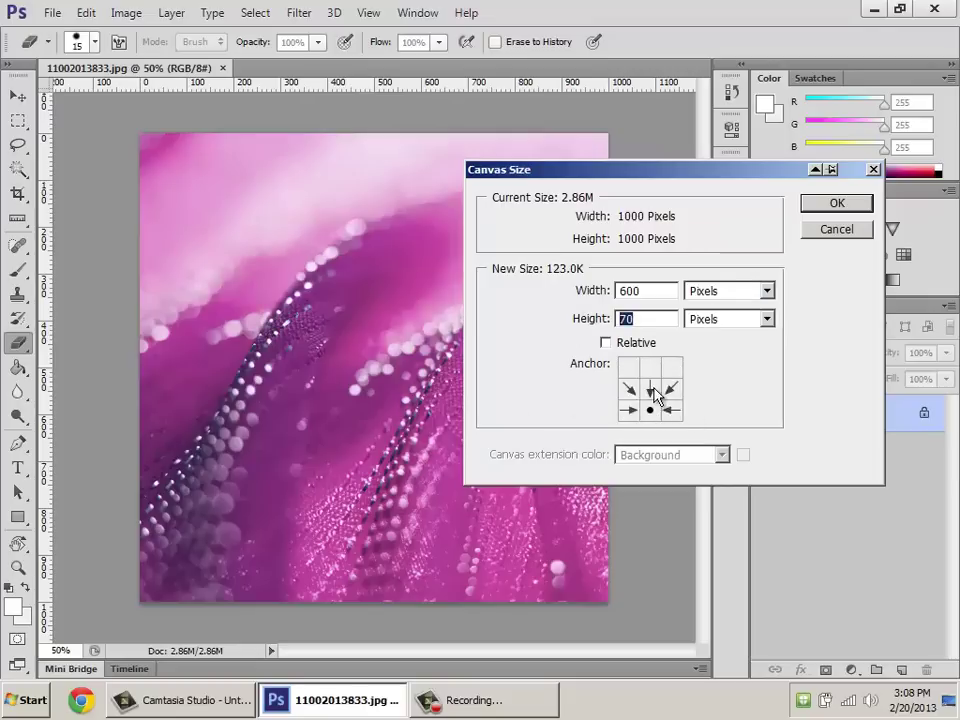
left_click(835, 204)
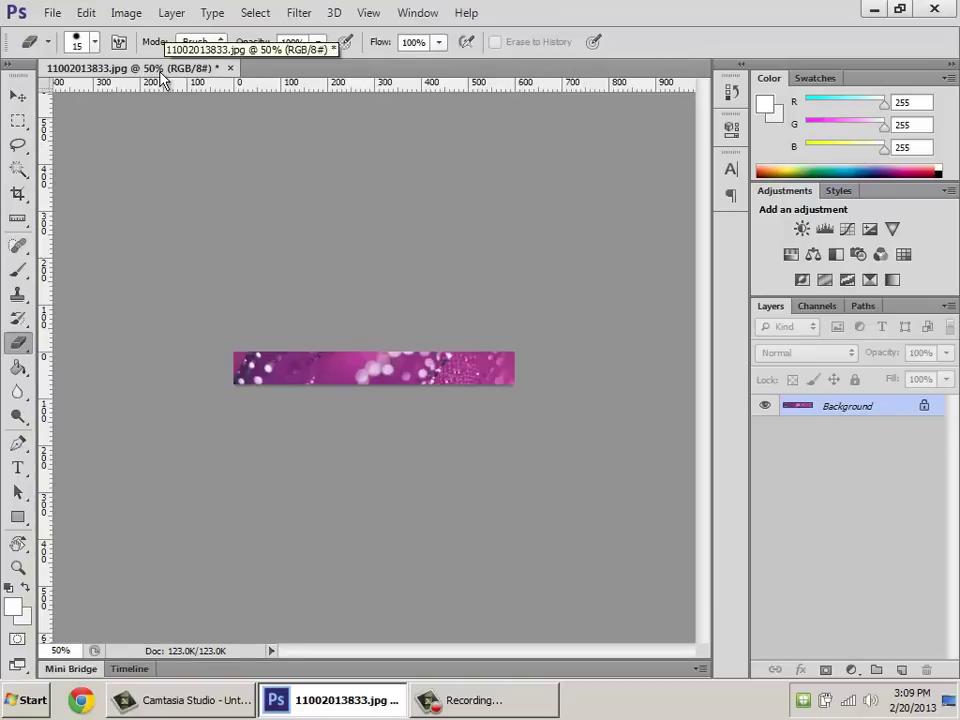
Step: View the banner at Actual Pixels (100%) and pick the Horizontal Type tool
left_click(367, 14)
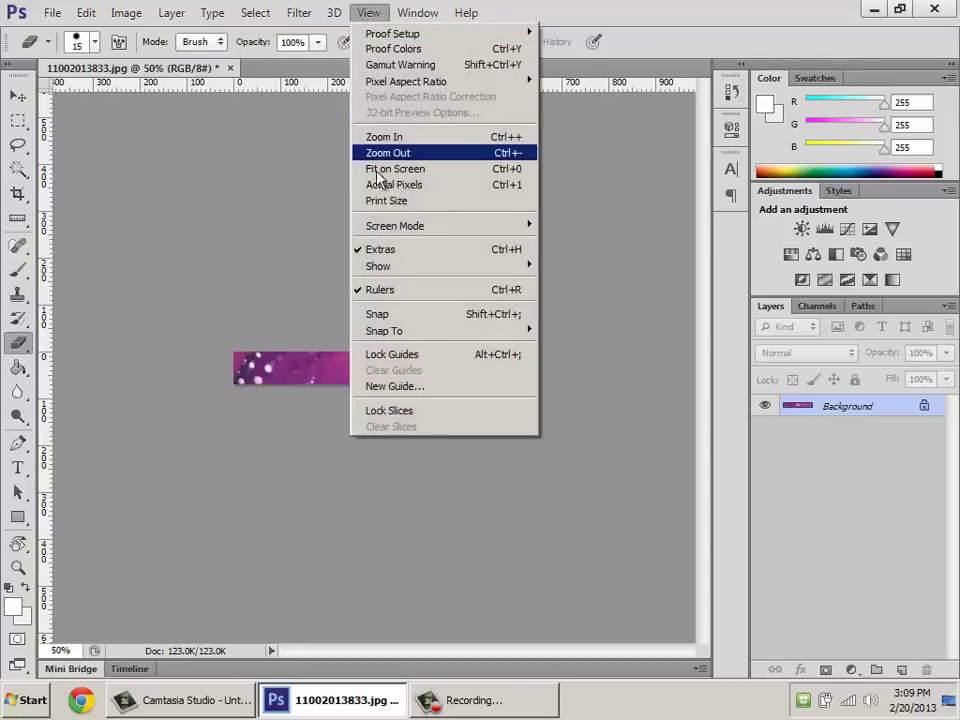
left_click(440, 188)
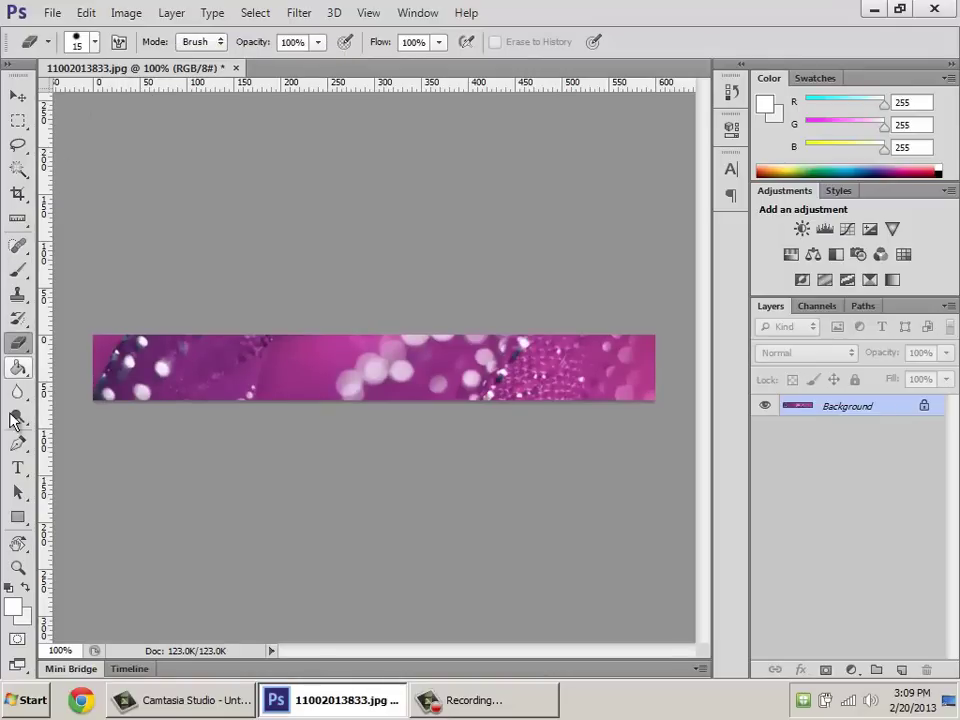
left_click(22, 474)
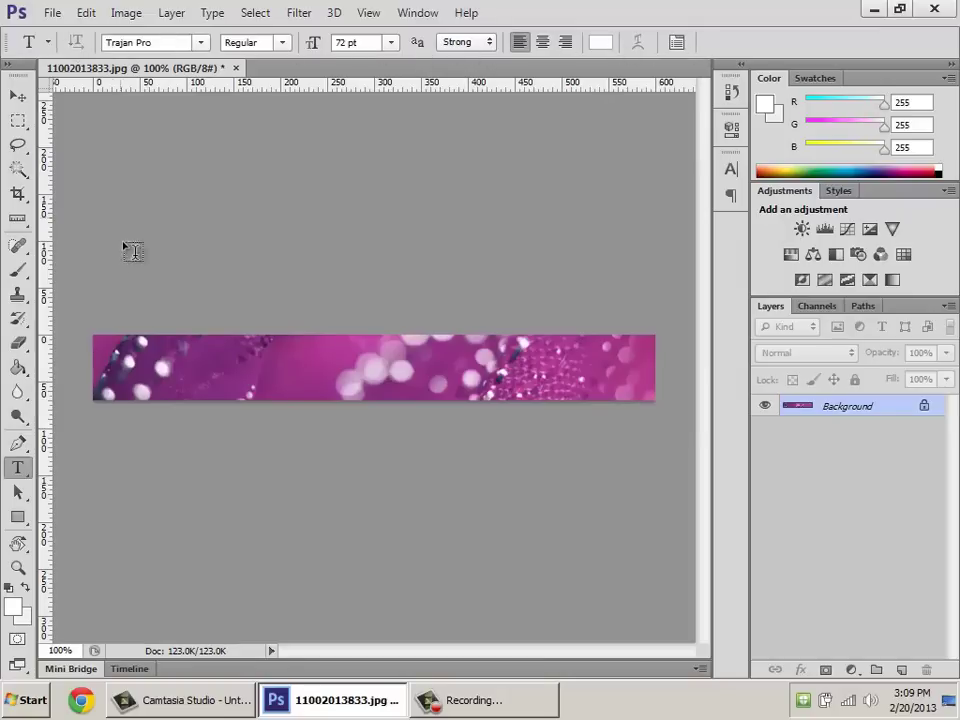
Step: Type the navigation text 'Home Links News Contact Us' across the banner
left_click(144, 362)
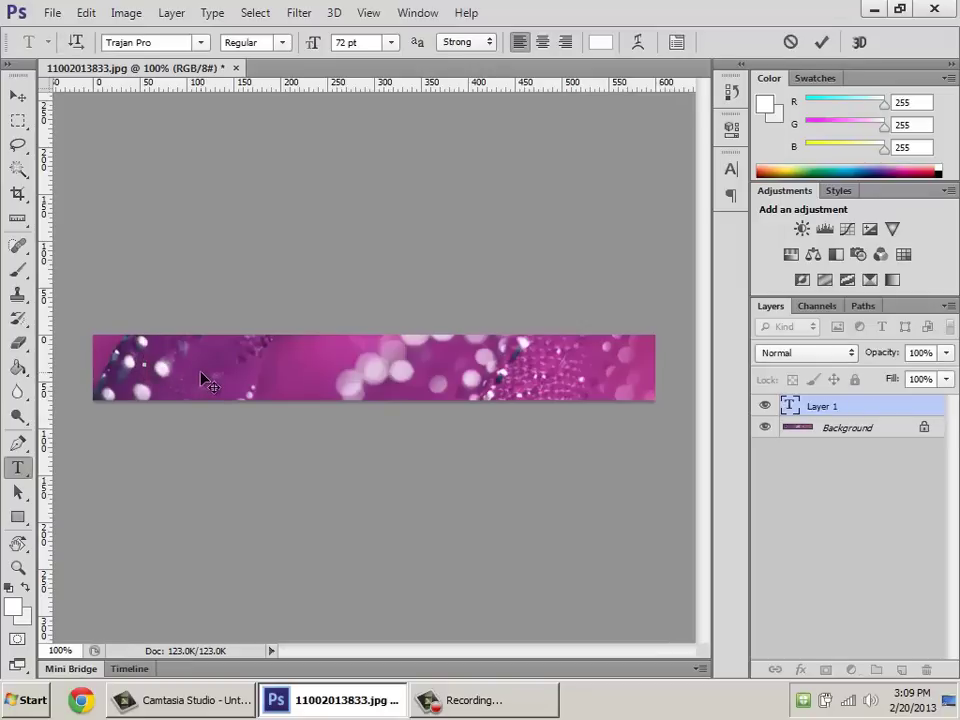
type("HOME")
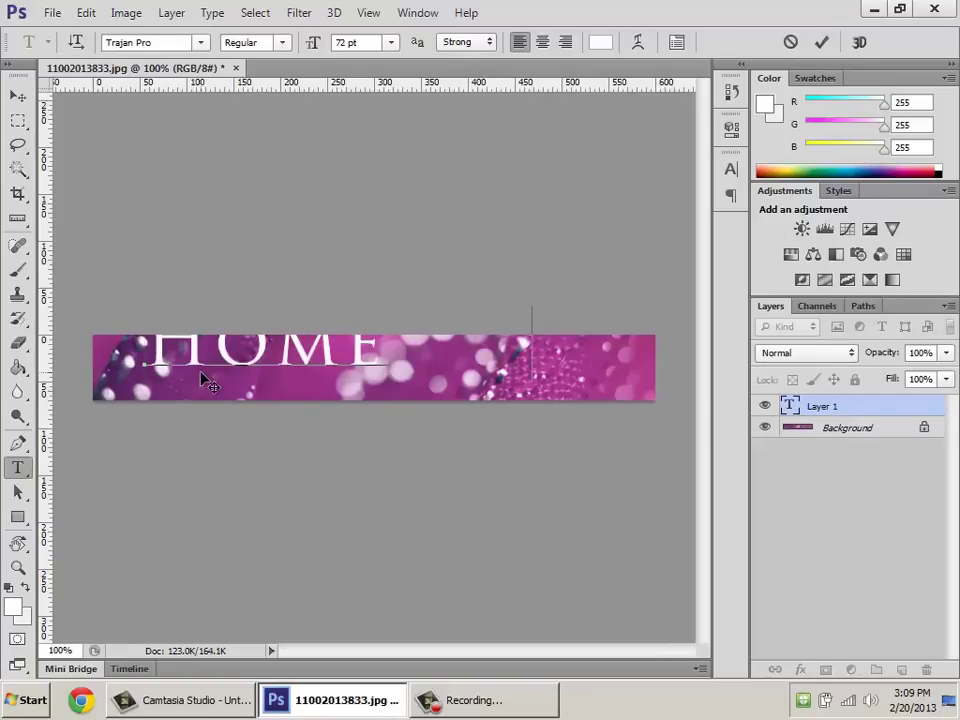
type("LIN")
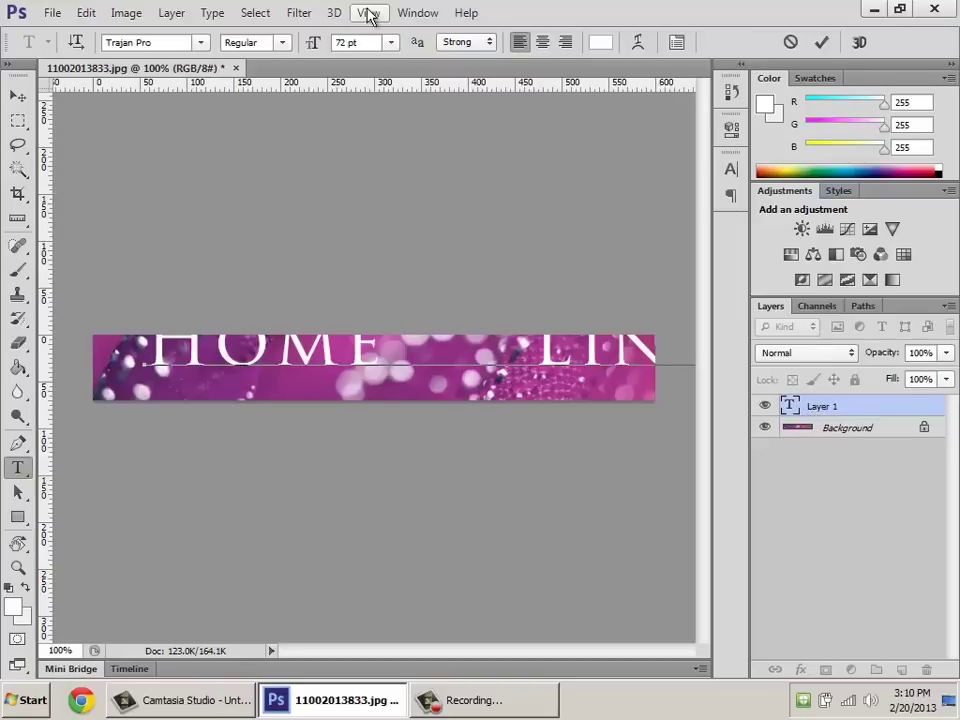
left_click(410, 13)
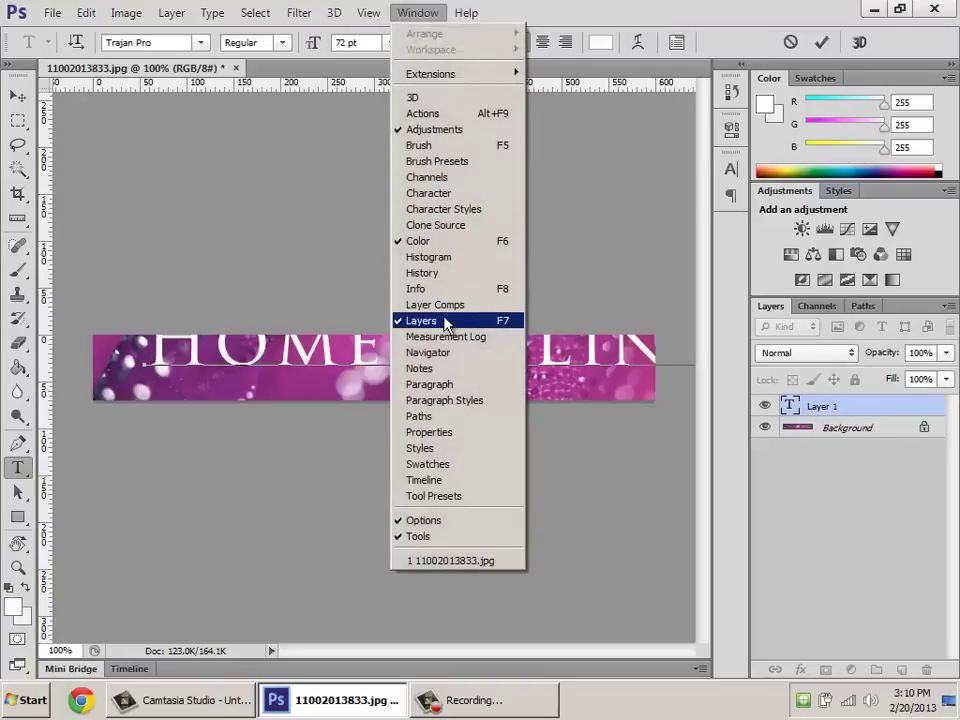
left_click(514, 322)
key("F7")
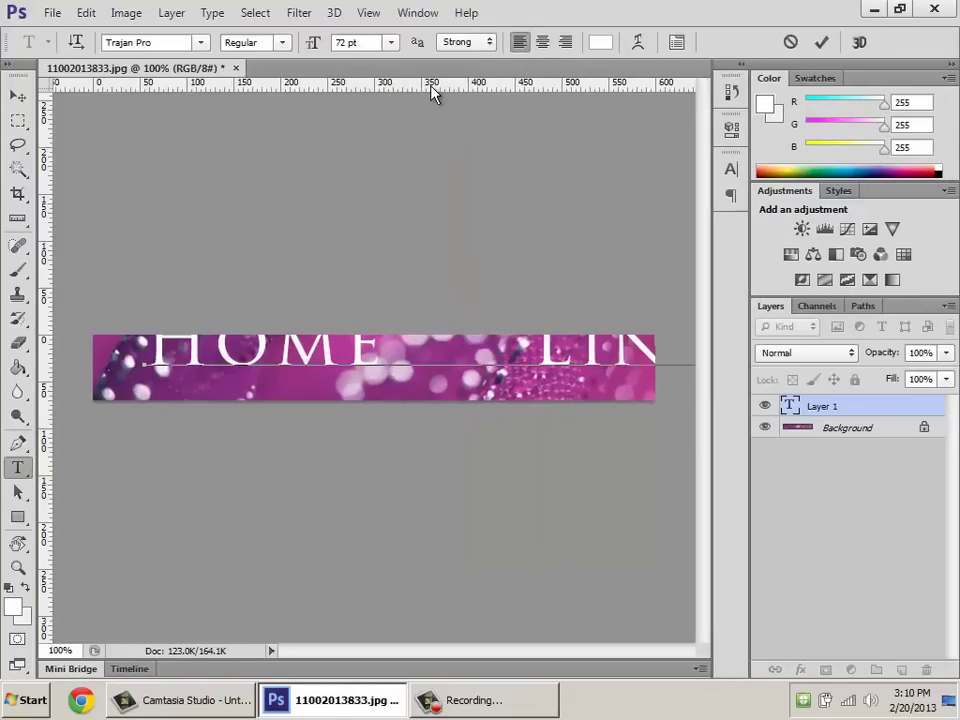
Step: Check the new text layer by toggling the Background and text layer visibility
double_click(822, 407)
left_click(766, 428)
left_click(766, 428)
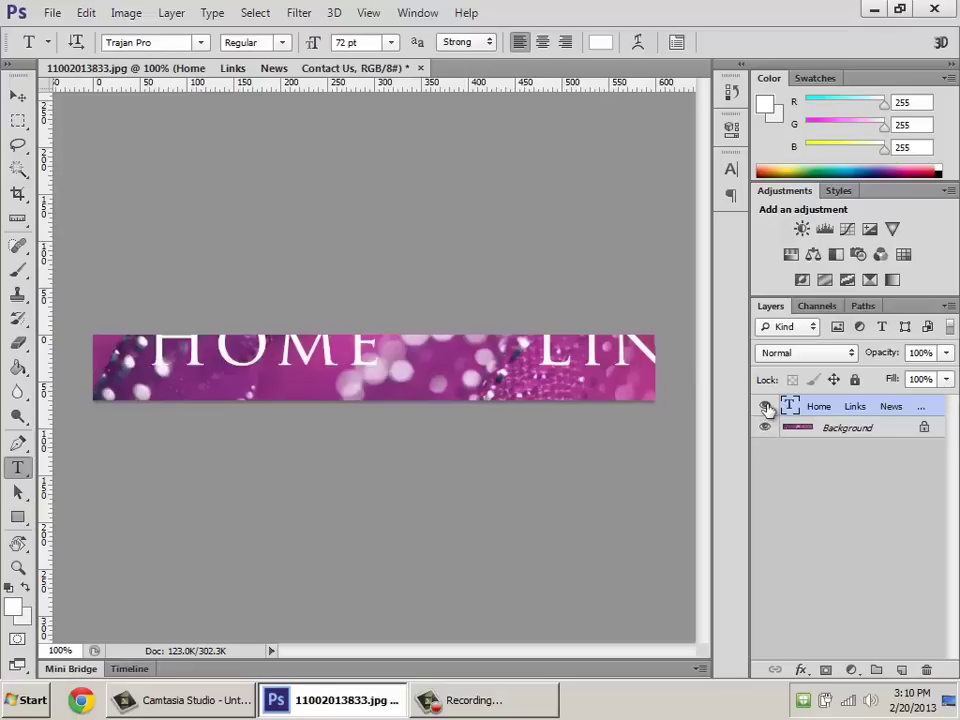
left_click(766, 407)
left_click(766, 407)
left_click(20, 95)
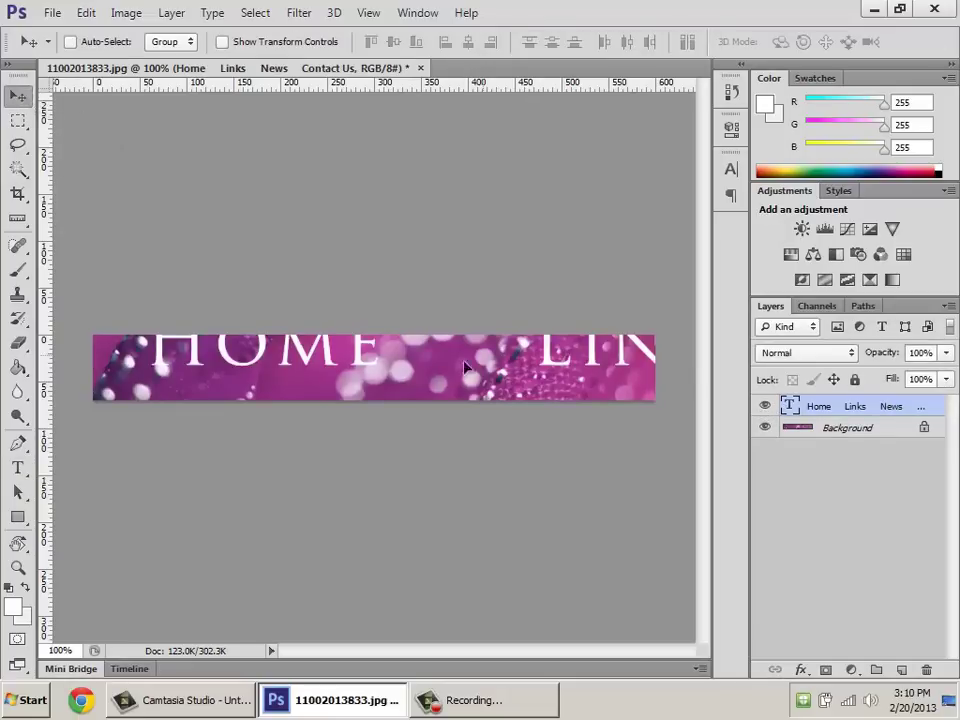
Step: Move the navigation text lower and right on the banner, then select all of it
left_click_drag(464, 362, 480, 381)
left_click_drag(395, 402, 462, 378)
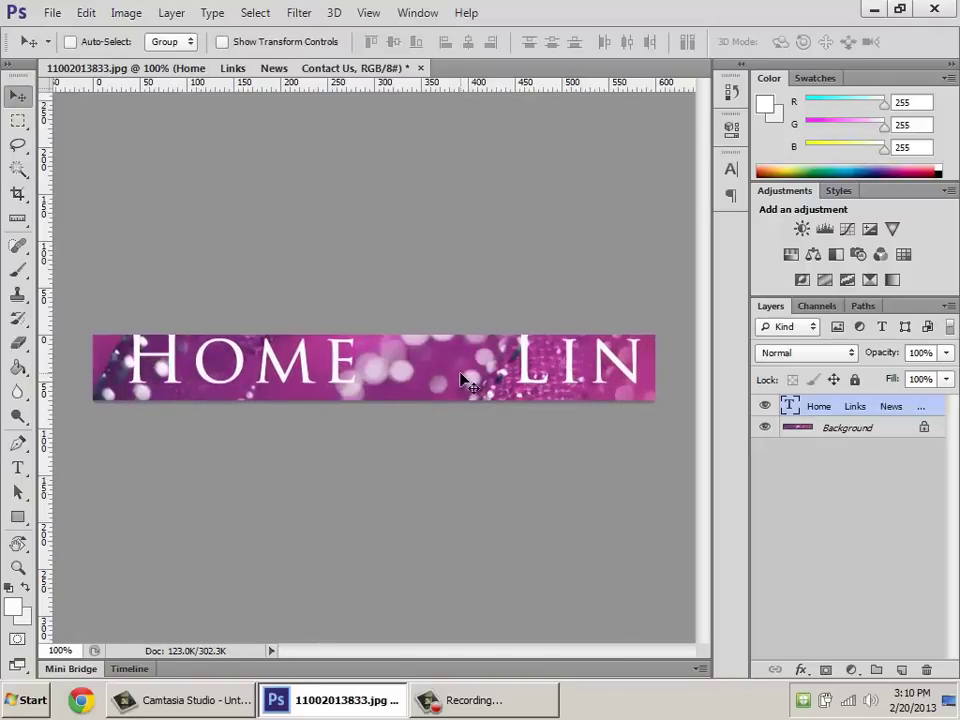
double_click(790, 410)
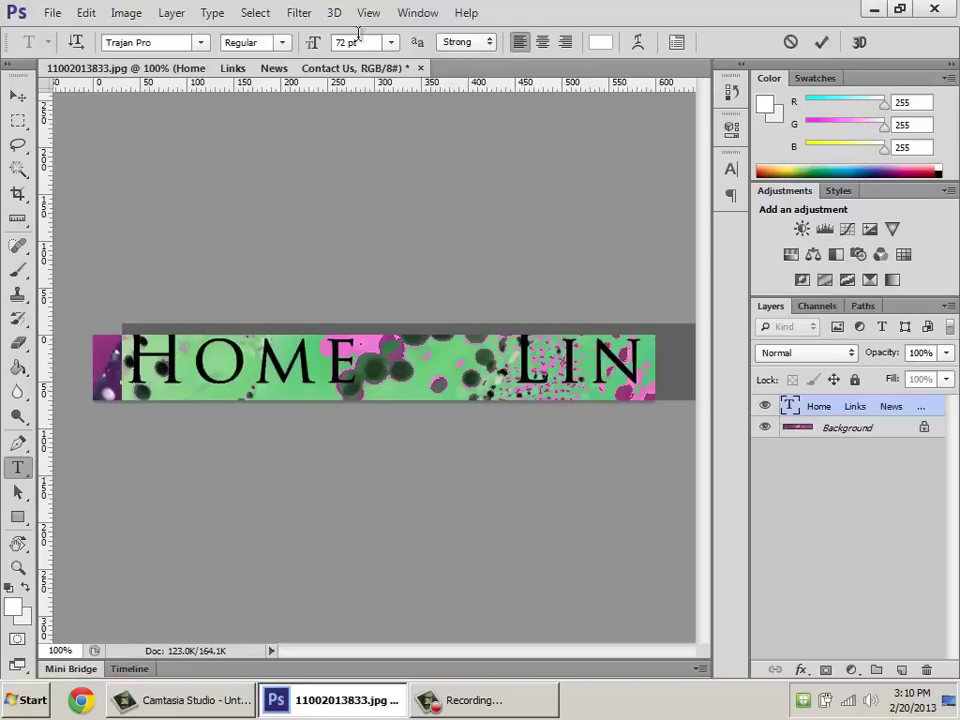
Step: Set the banner text to High Tower Text at 24 pt and commit it
left_click(200, 42)
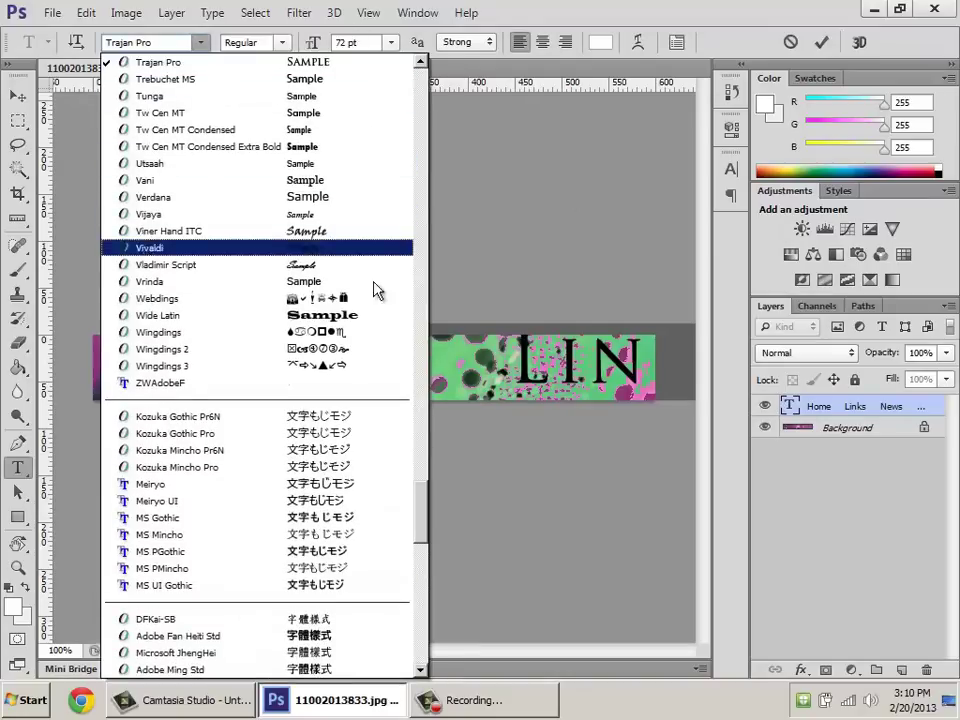
left_click_drag(420, 506, 422, 253)
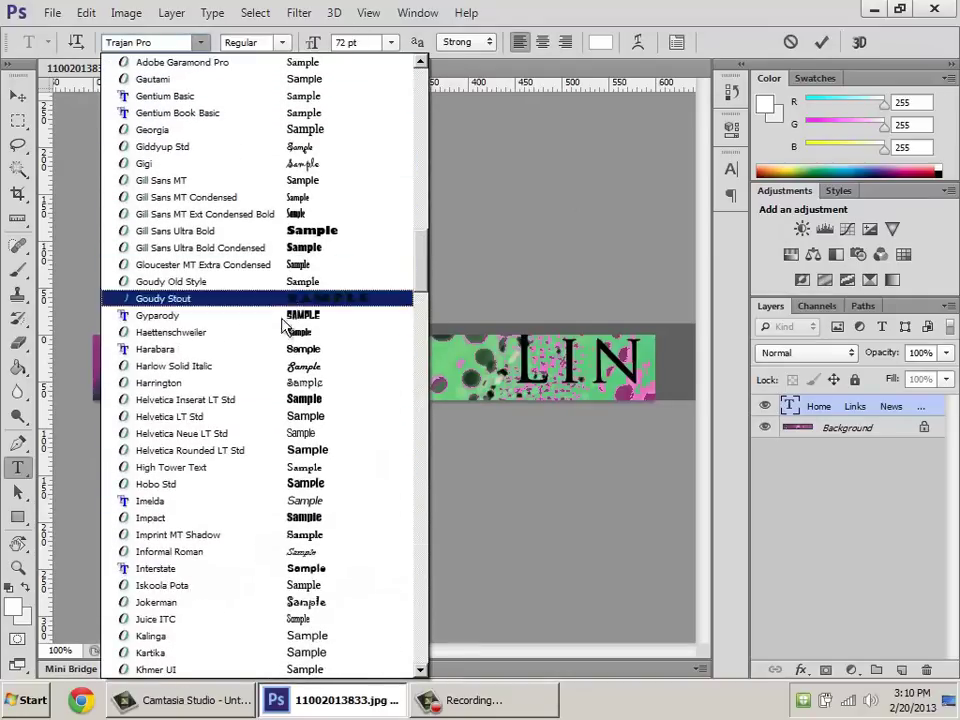
left_click(221, 466)
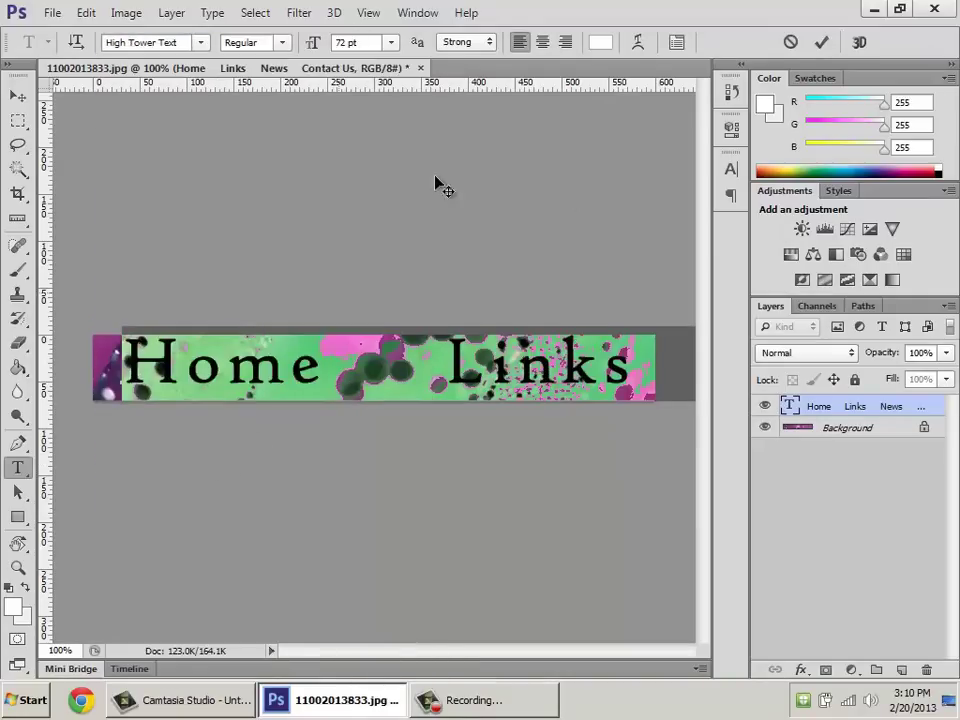
left_click(390, 43)
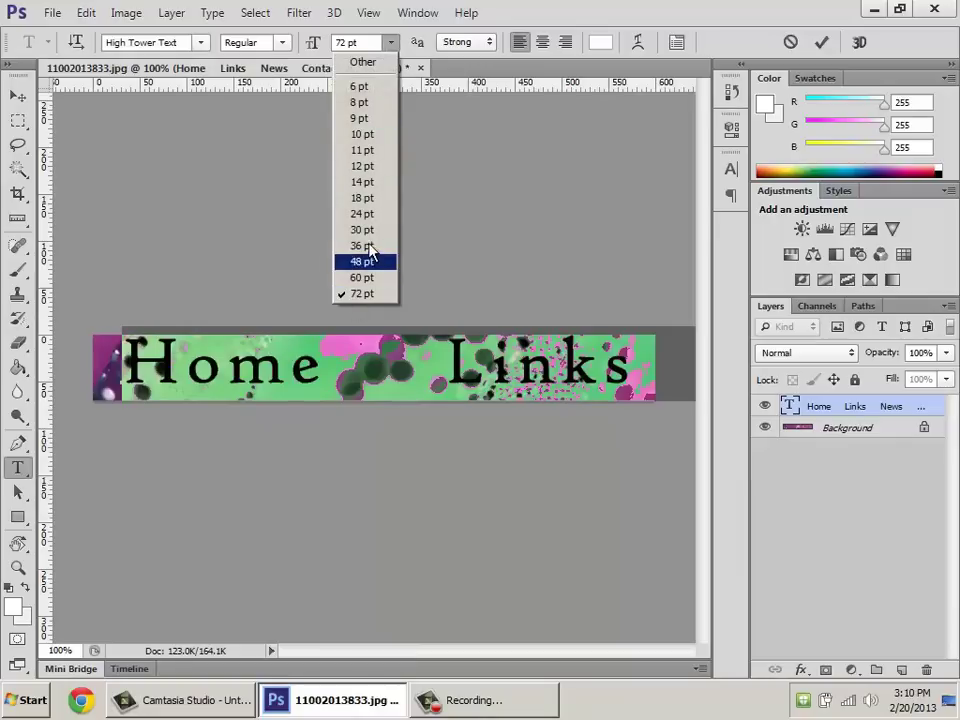
left_click(362, 214)
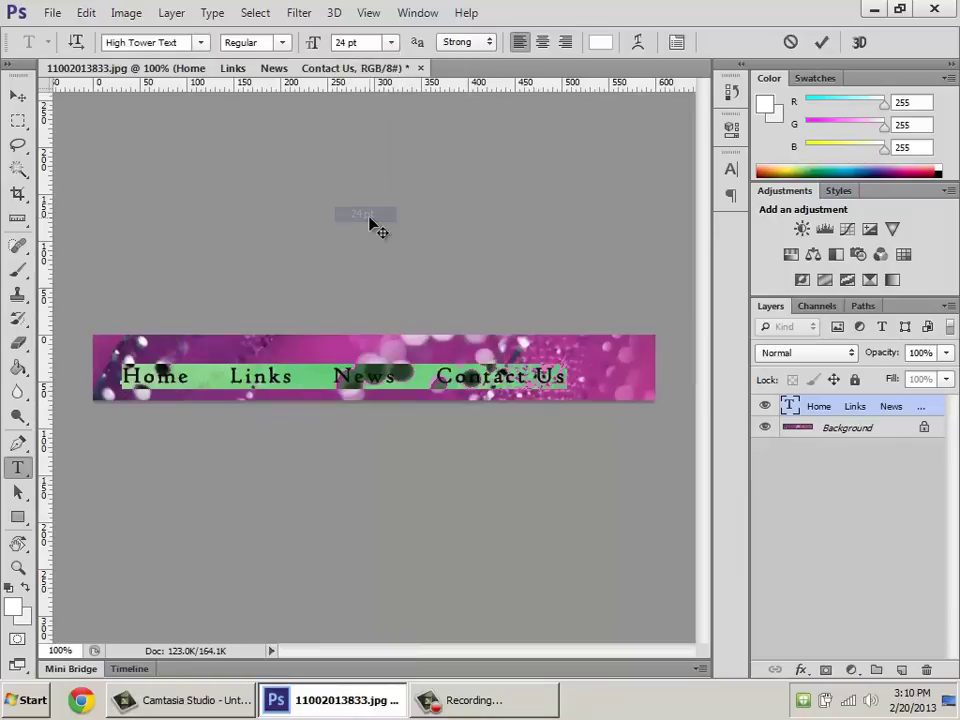
left_click(390, 375)
left_click(18, 95)
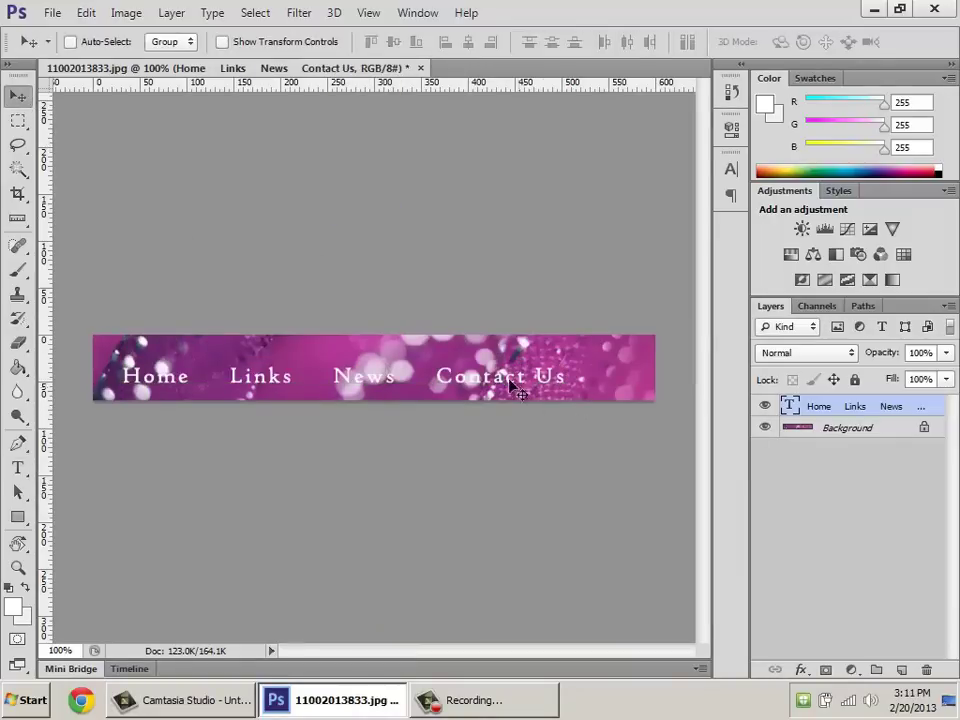
Step: Shift the navigation text right, then nudge it one pixel up and one right
left_click_drag(509, 379, 534, 373)
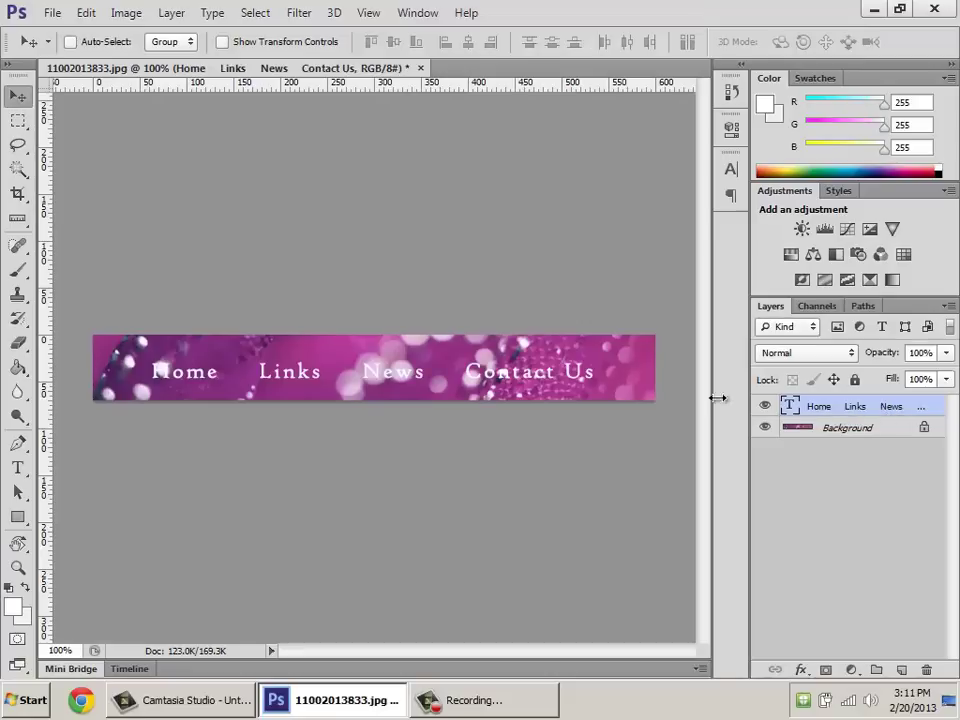
mouse_move(516, 392)
left_mouse_down()
mouse_move(428, 403)
mouse_move(507, 376)
mouse_move(562, 386)
mouse_move(507, 380)
left_mouse_up()
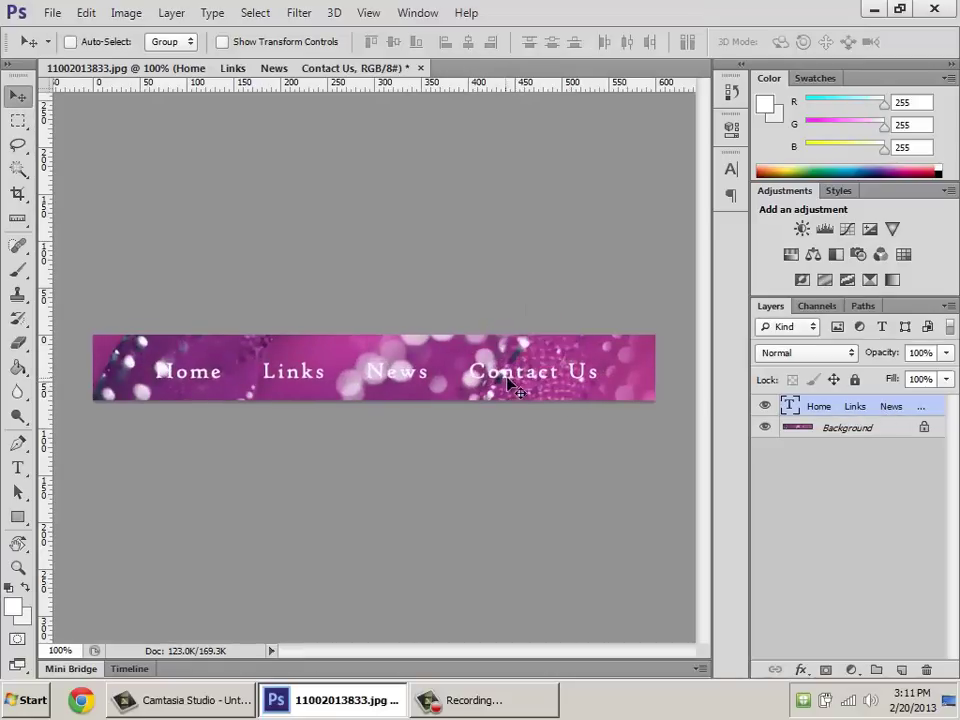
key("Up")
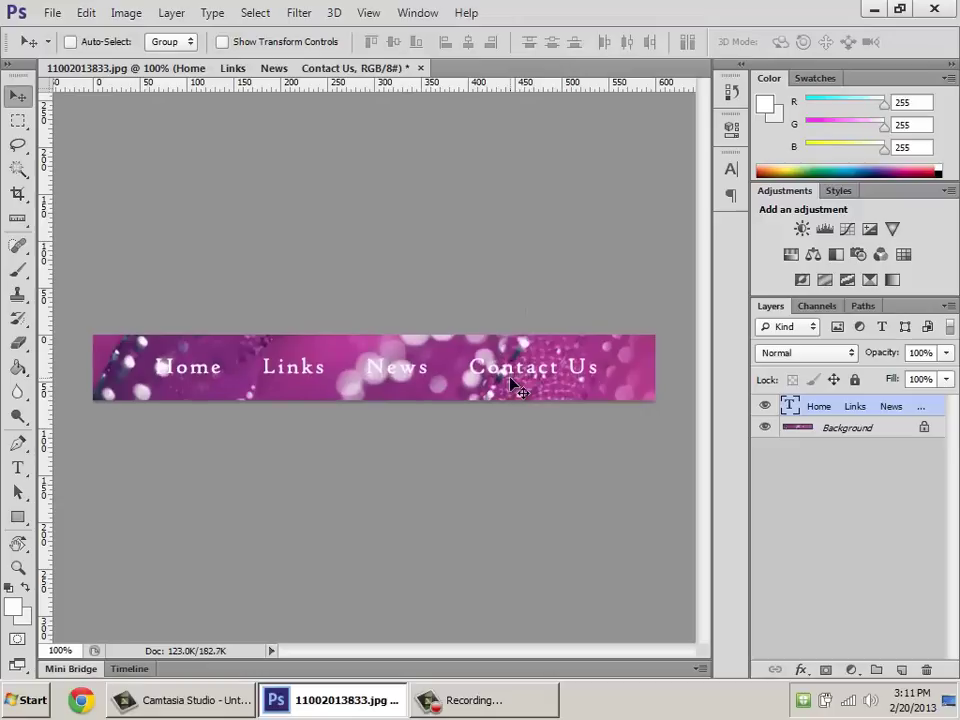
key("Right")
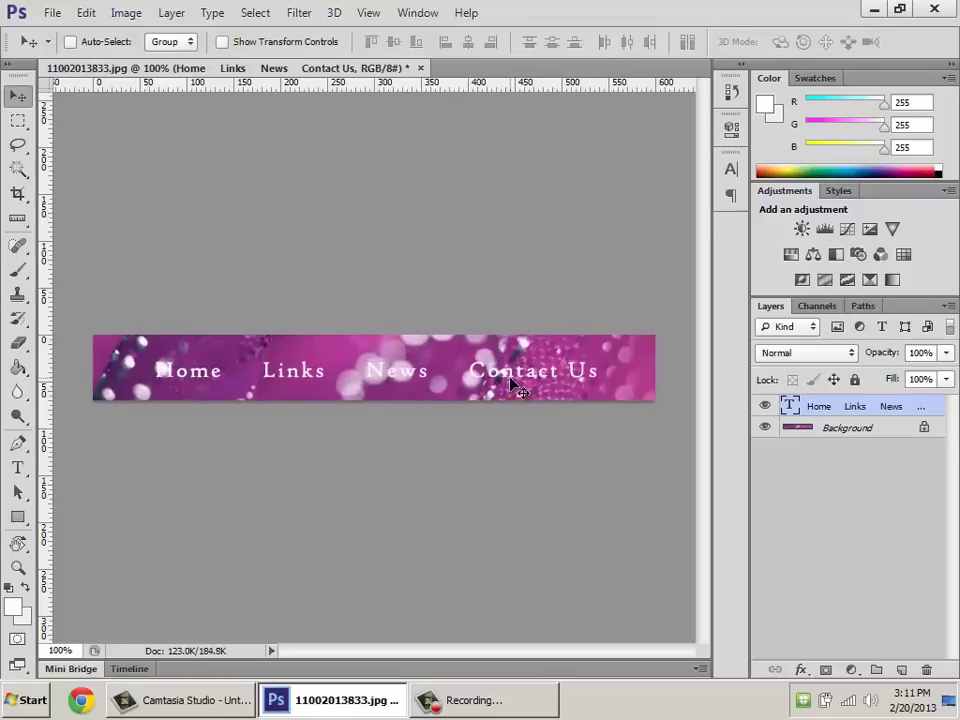
Step: Enlarge the banner text to 30 pt and move it left on the banner
double_click(792, 408)
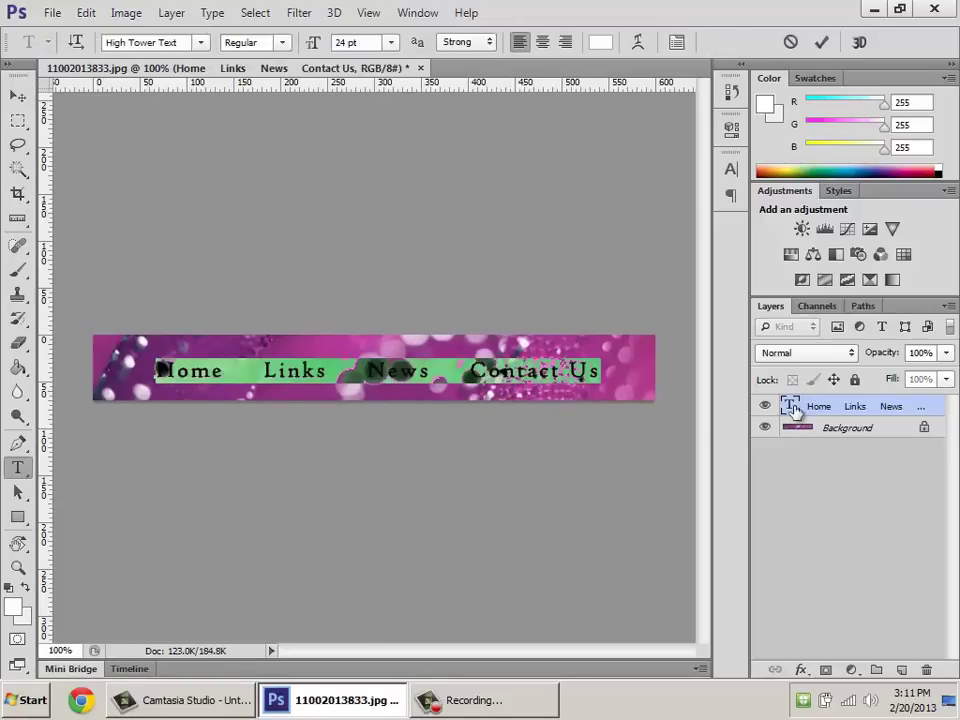
left_click(392, 42)
left_click(370, 229)
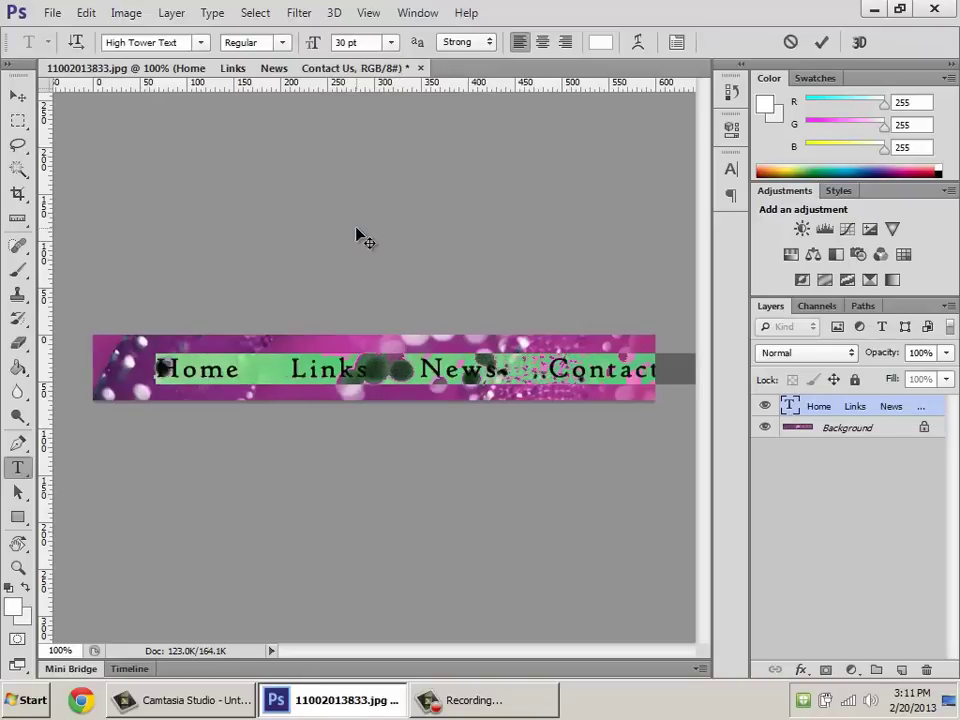
left_click(18, 95)
left_click_drag(534, 373, 477, 376)
Step: Set the banner text to 26 pt and move it right to recentre it
double_click(788, 406)
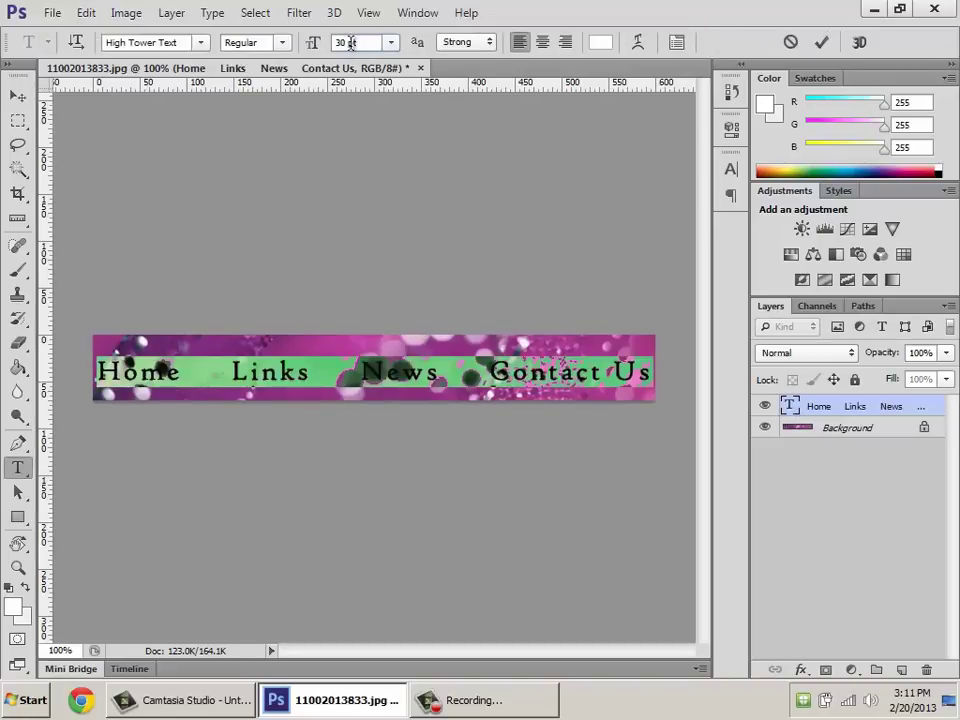
left_click_drag(351, 42, 334, 43)
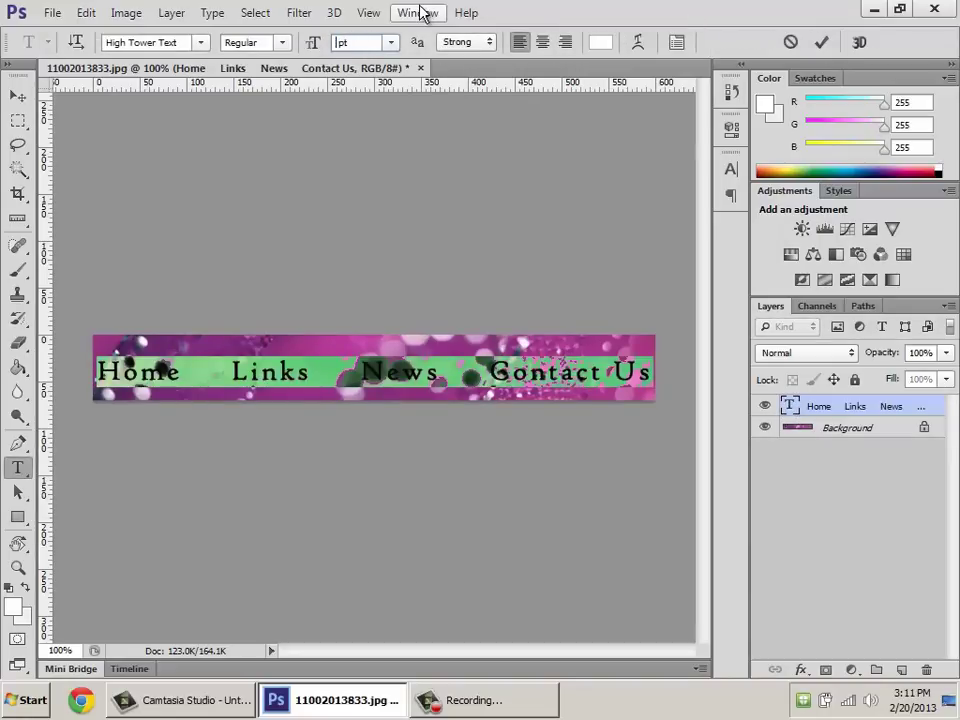
type("26")
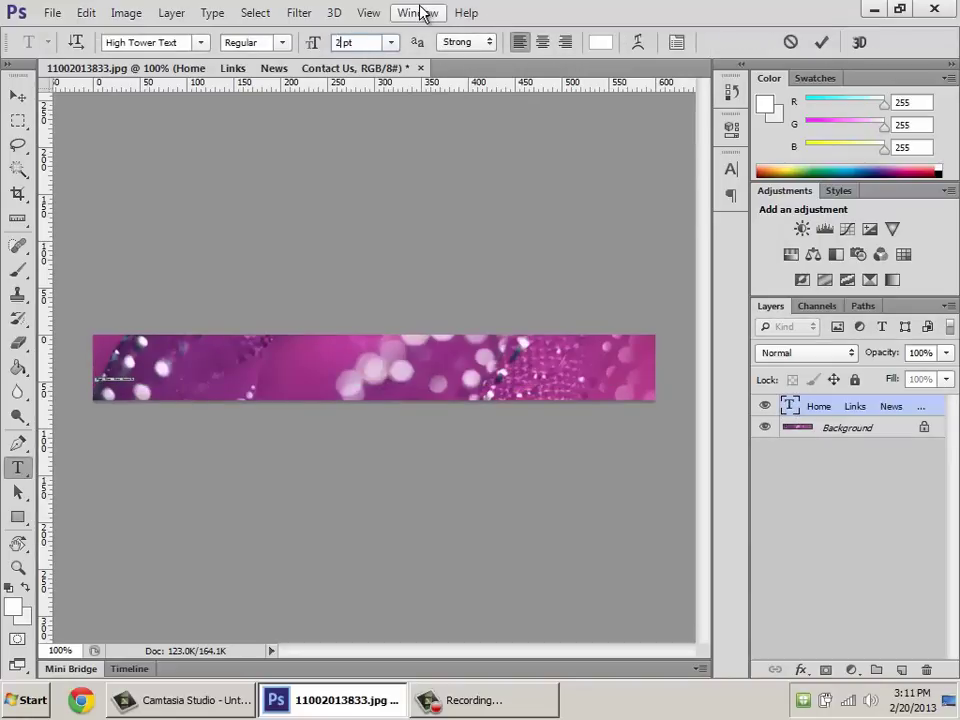
left_click(17, 95)
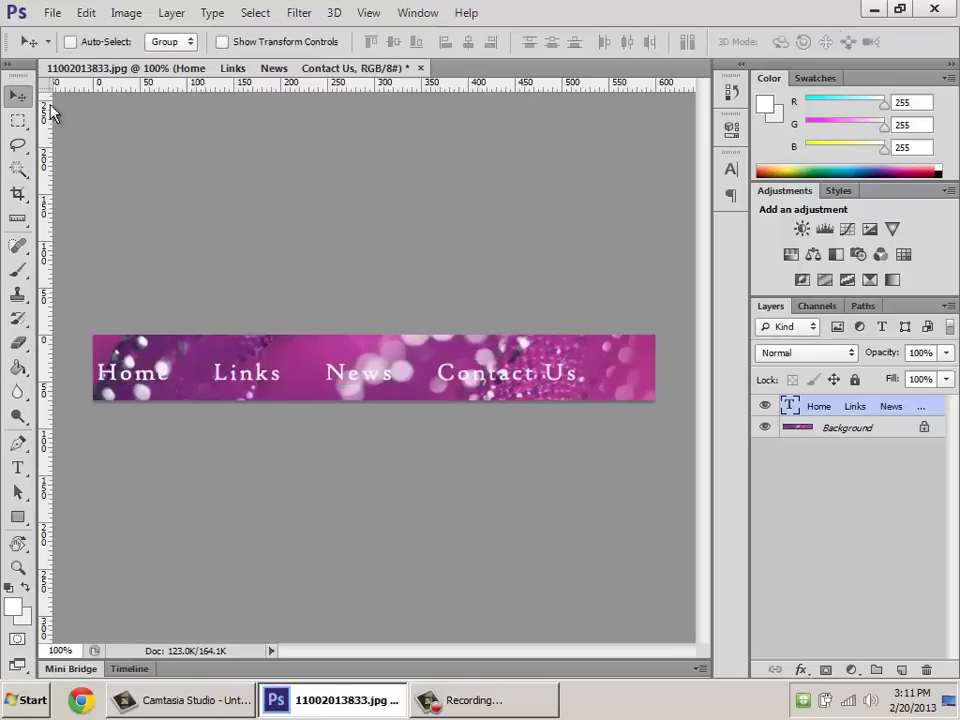
left_click_drag(478, 373, 523, 374)
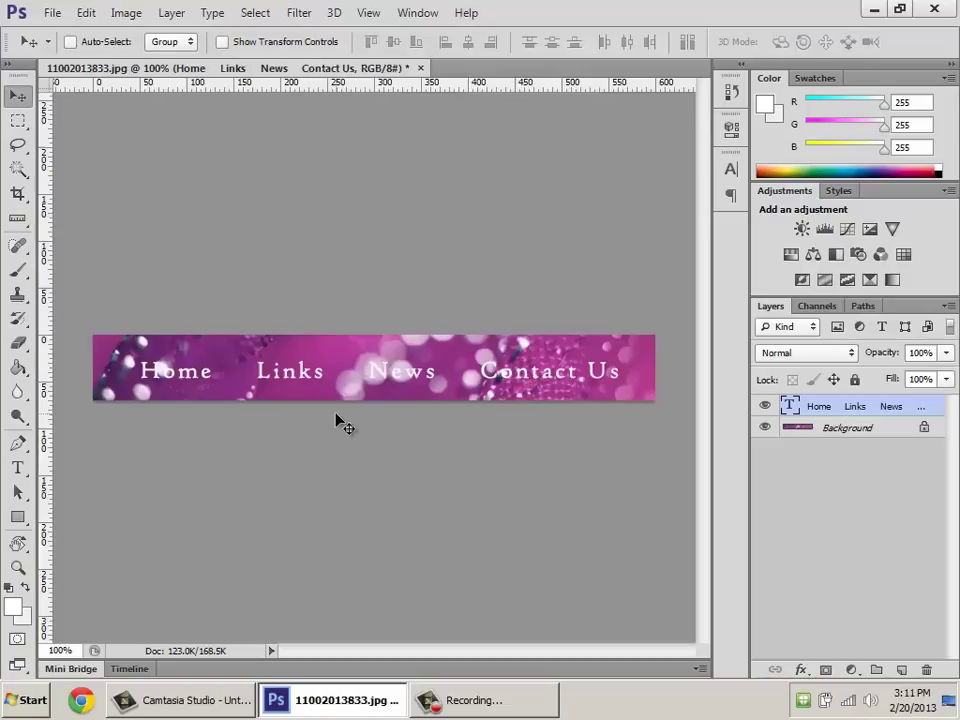
double_click(789, 405)
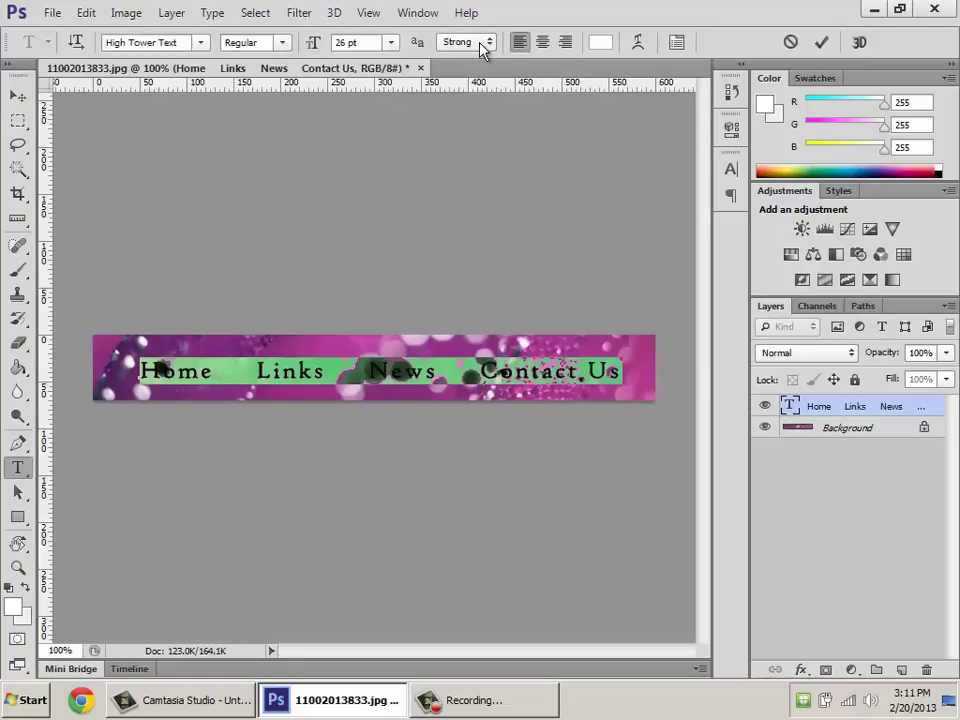
left_click(200, 42)
left_click(200, 42)
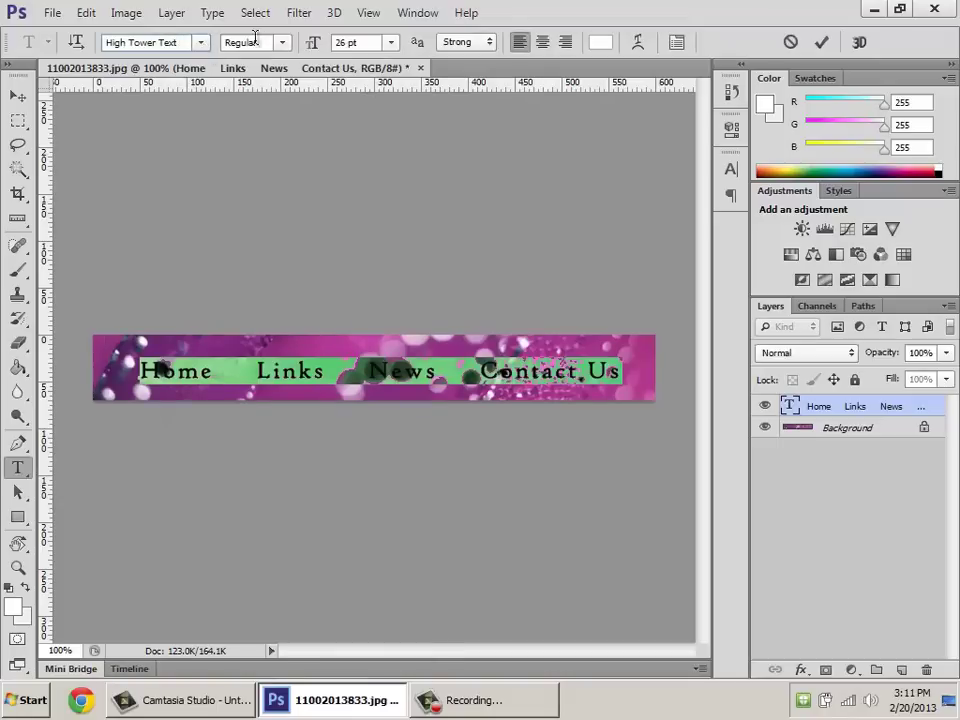
left_click(284, 43)
left_click(285, 45)
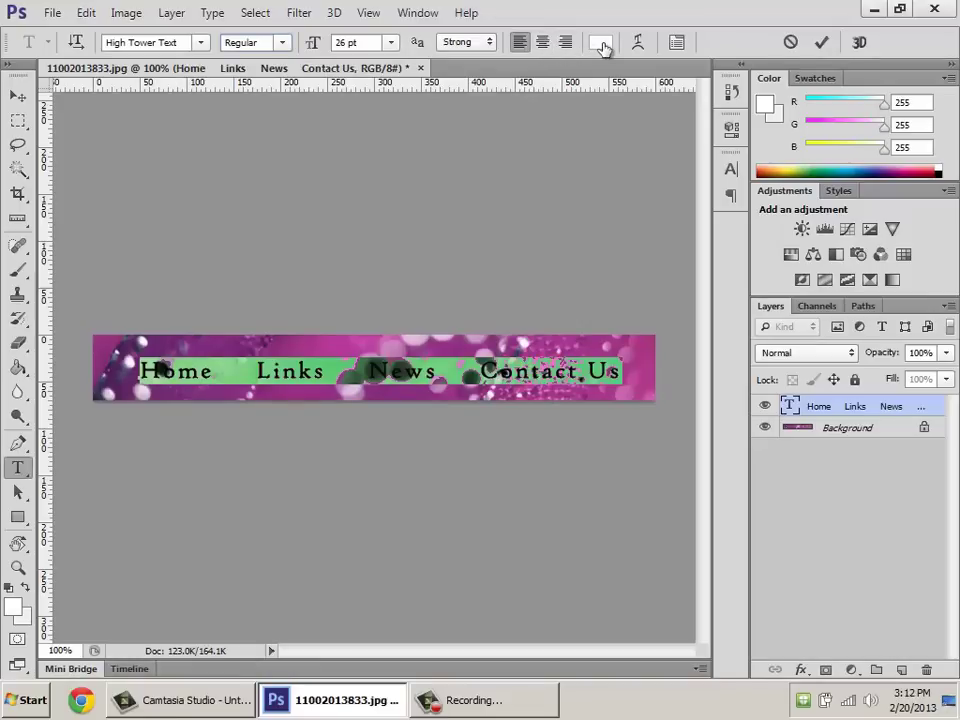
left_click(601, 44)
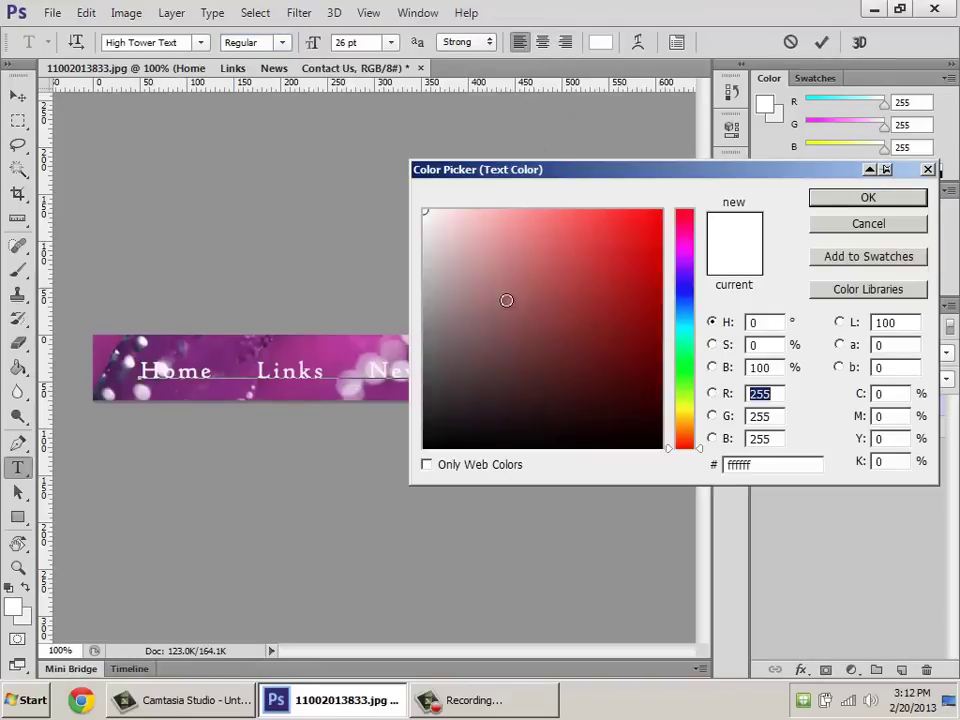
left_click_drag(499, 317, 632, 232)
left_click(439, 225)
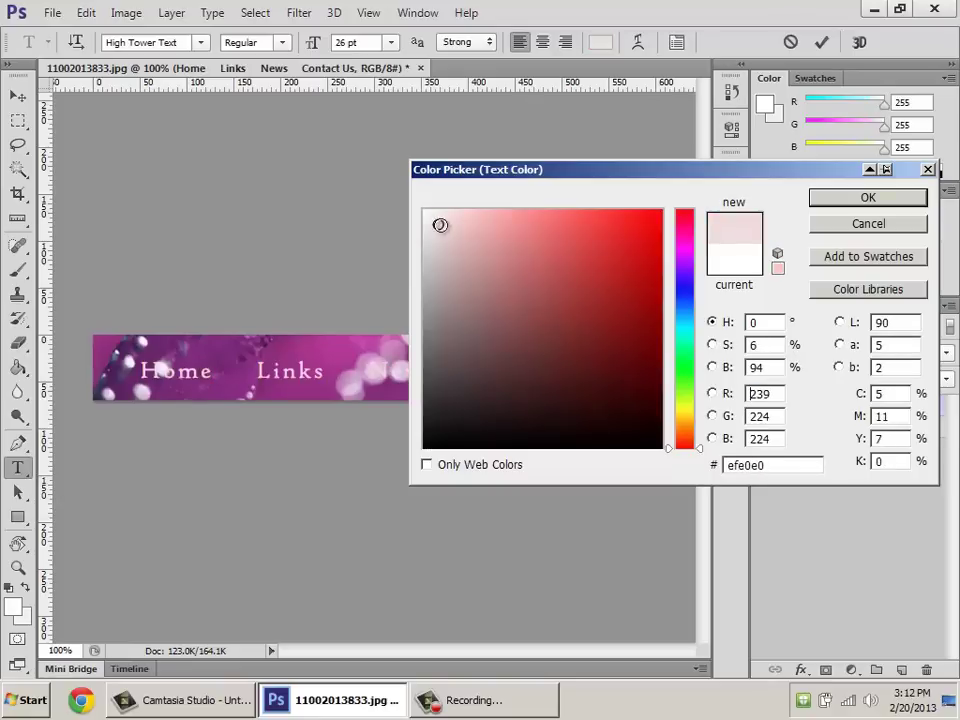
left_click_drag(439, 225, 411, 197)
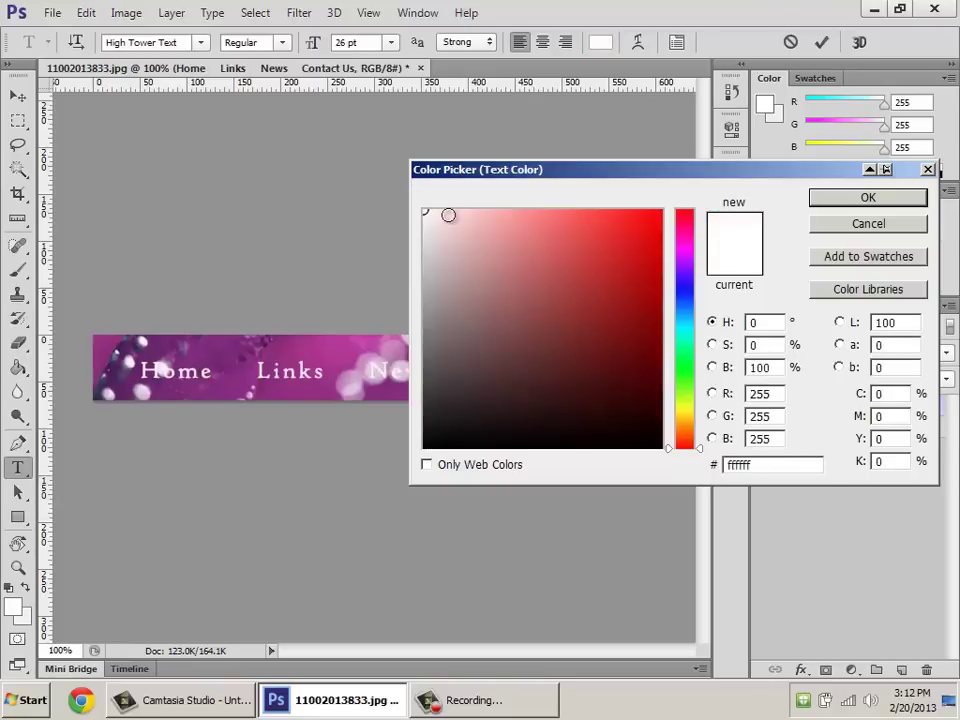
left_click(744, 465)
left_click(759, 466)
mouse_move(453, 269)
left_mouse_down()
mouse_move(514, 281)
mouse_move(414, 194)
mouse_move(419, 201)
left_mouse_up()
left_click(429, 210)
left_click(427, 216)
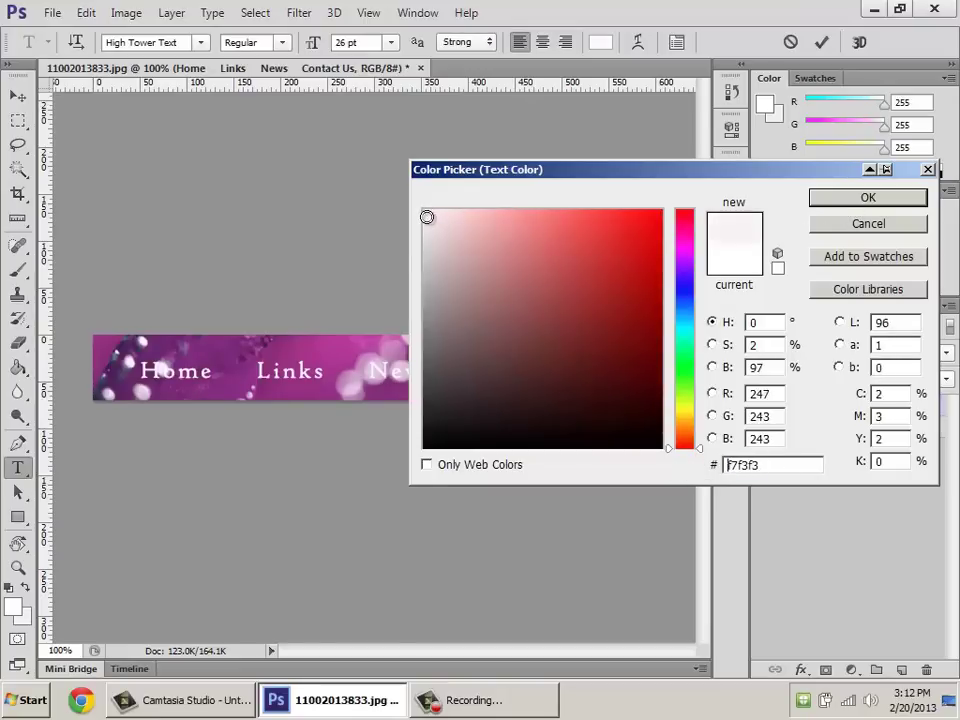
left_click_drag(429, 218, 422, 209)
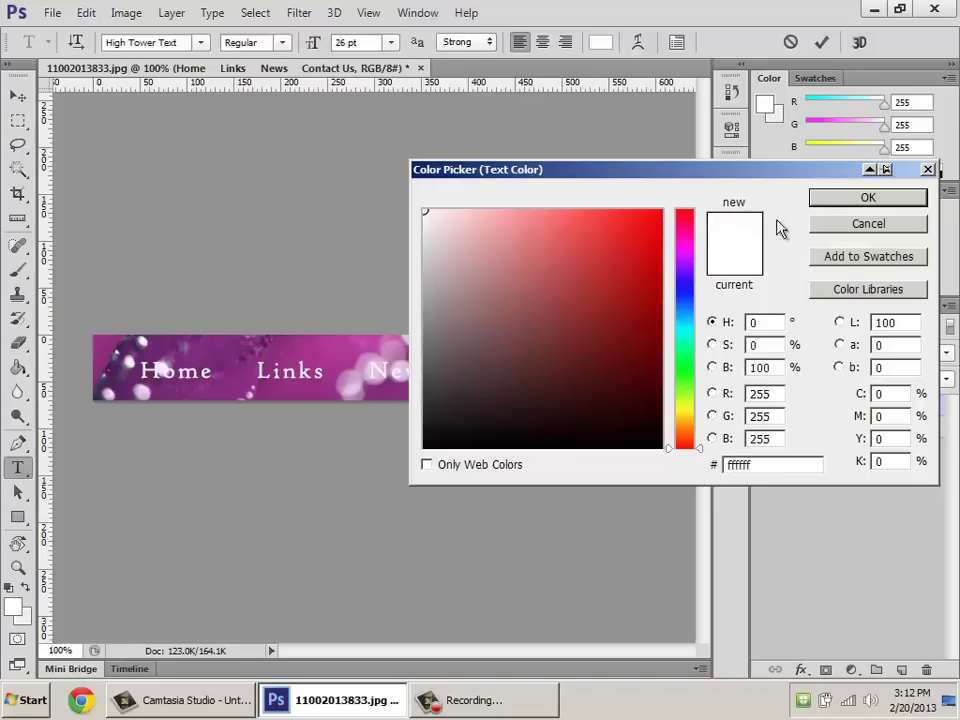
left_click(851, 203)
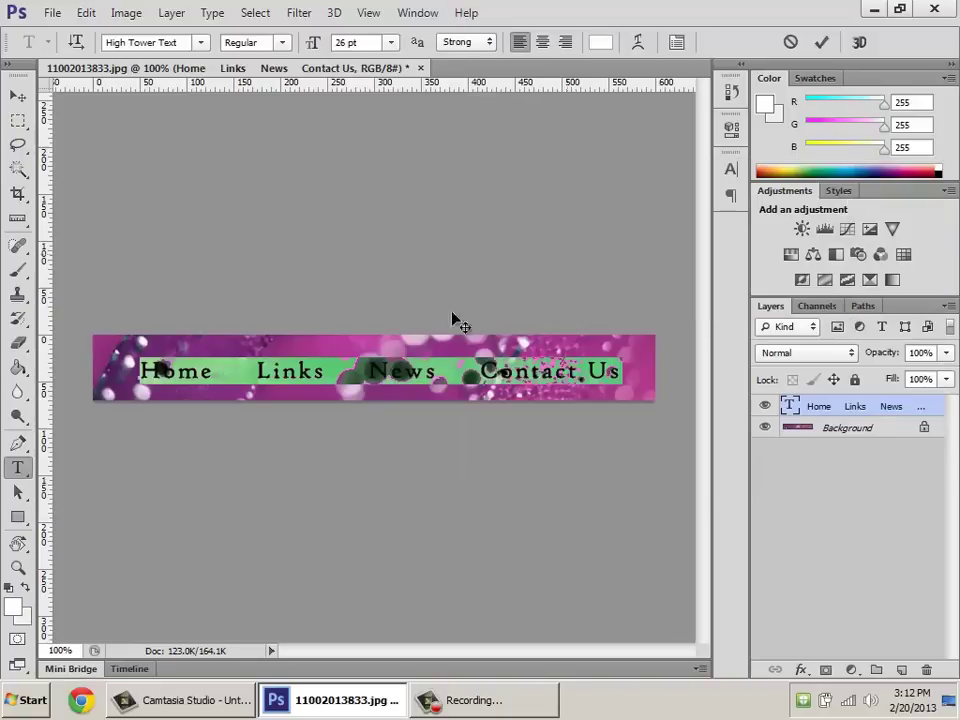
left_click(448, 362)
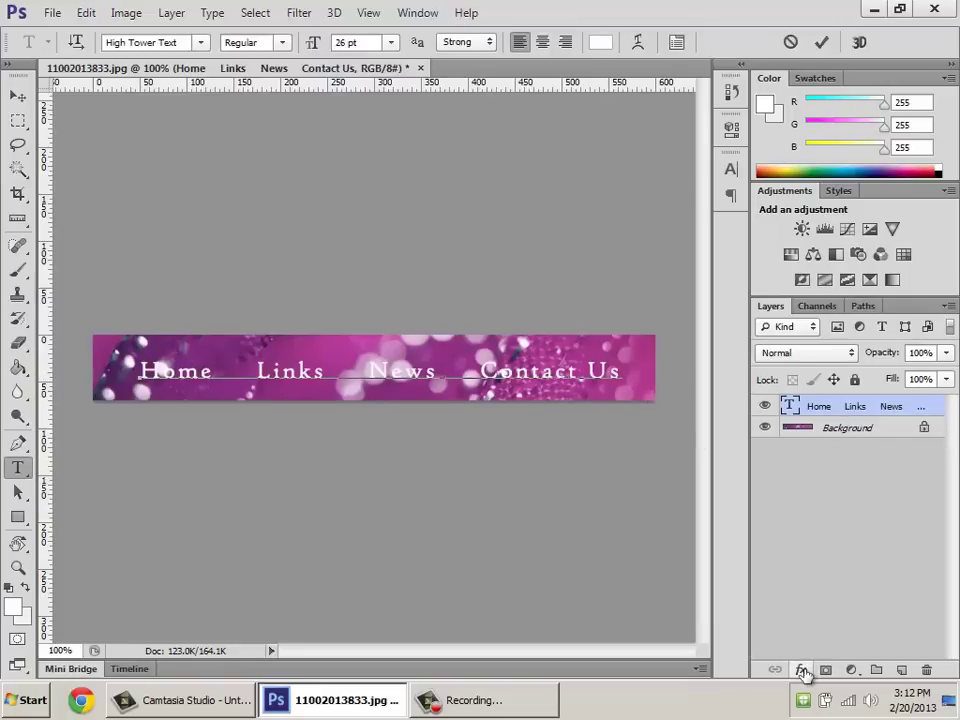
Step: Add a Drop Shadow effect to the navigation text layer
left_click(804, 669)
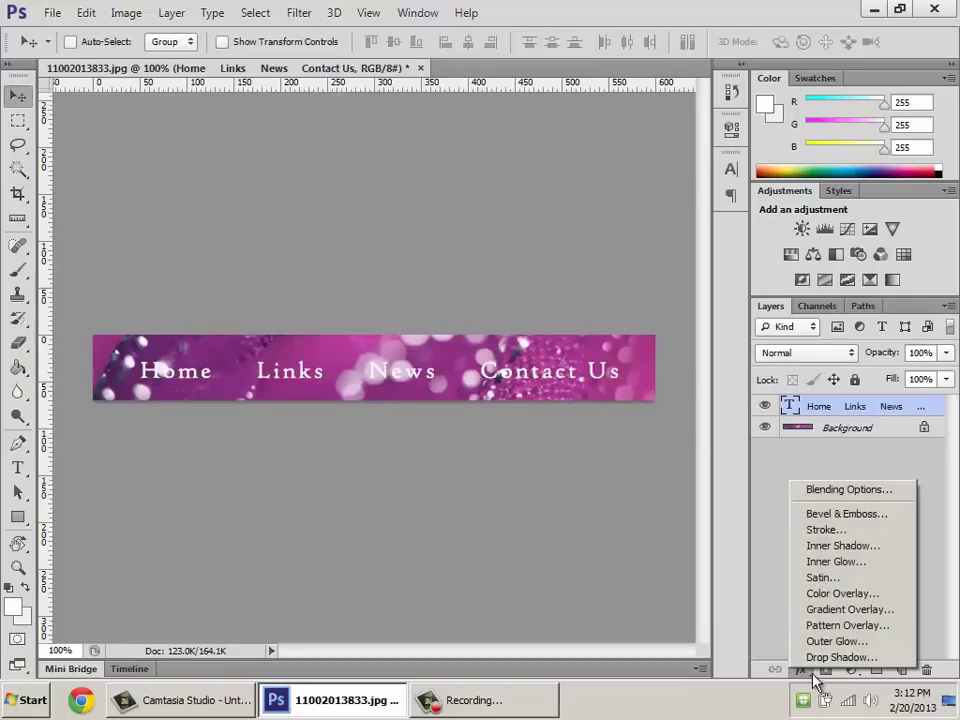
left_click(803, 672)
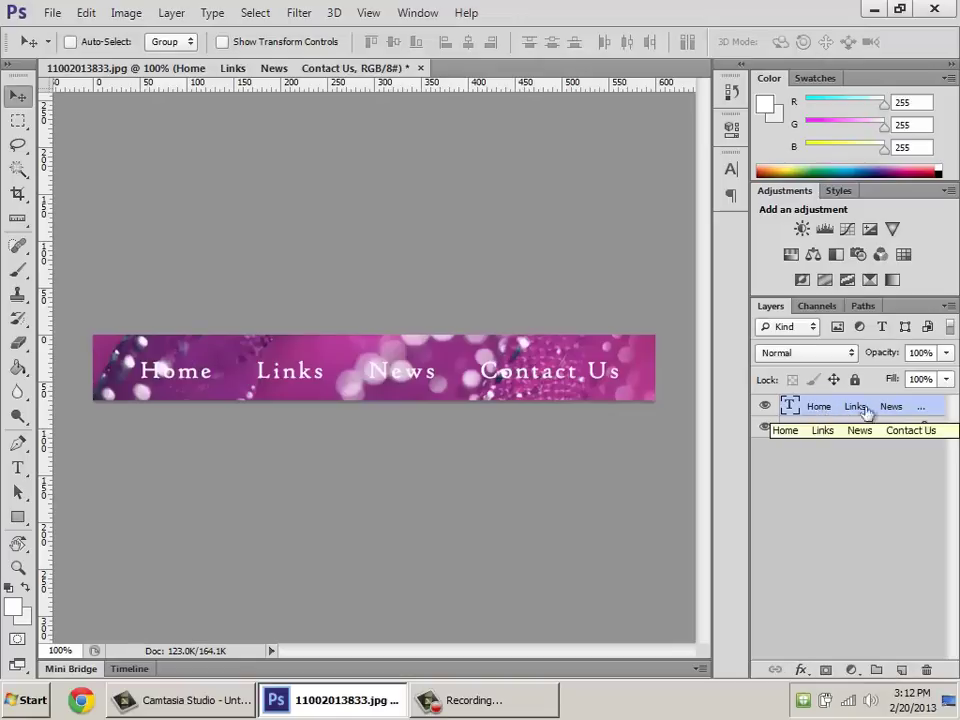
left_click(801, 670)
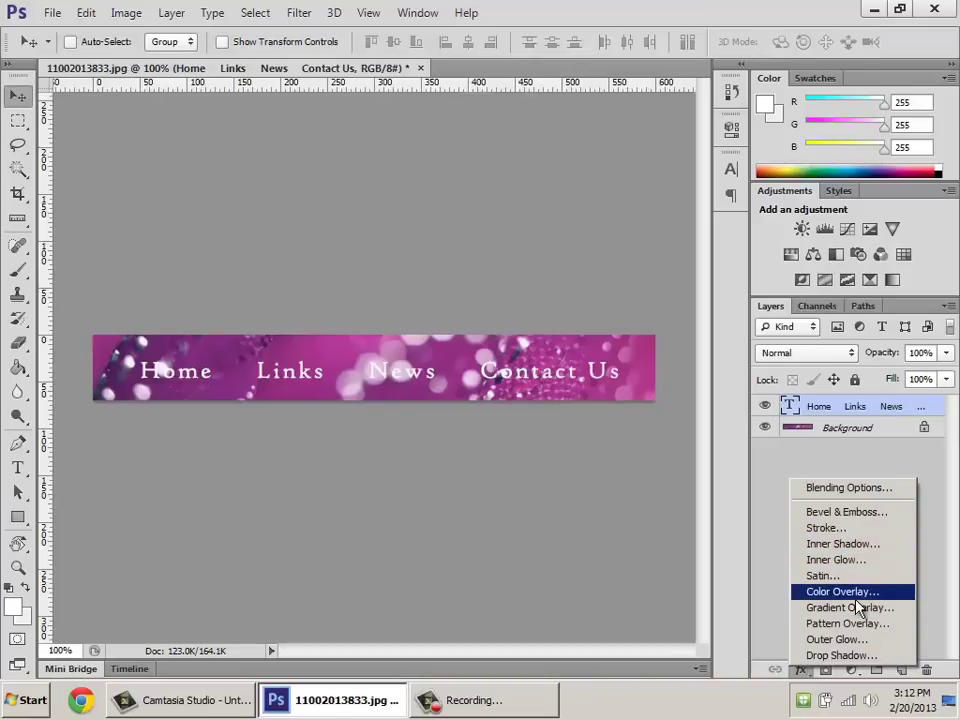
left_click(862, 656)
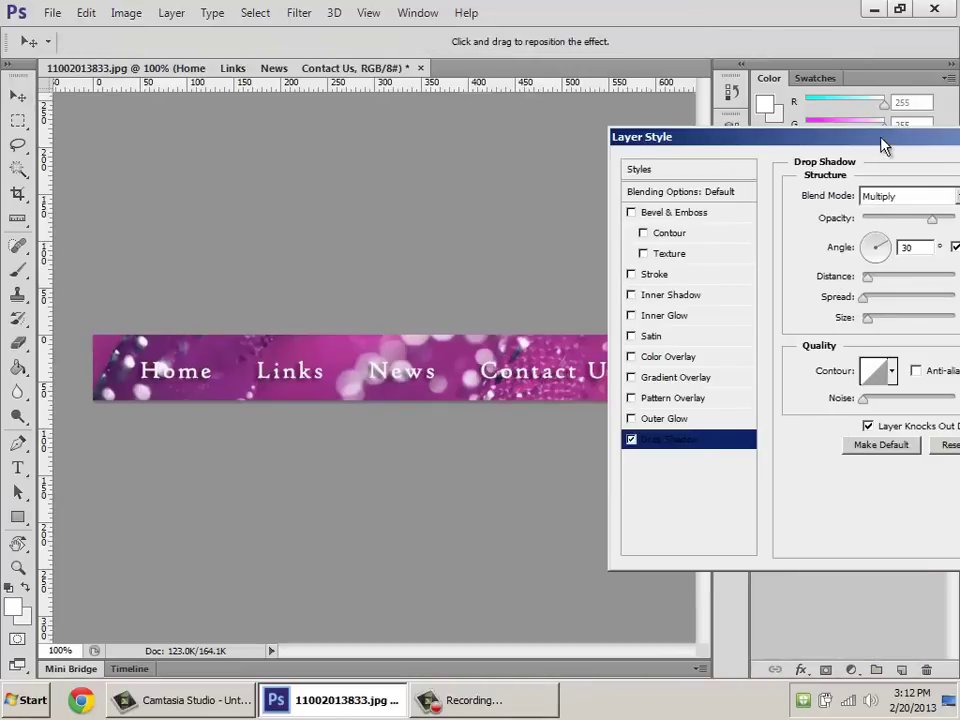
left_click_drag(884, 145, 563, 121)
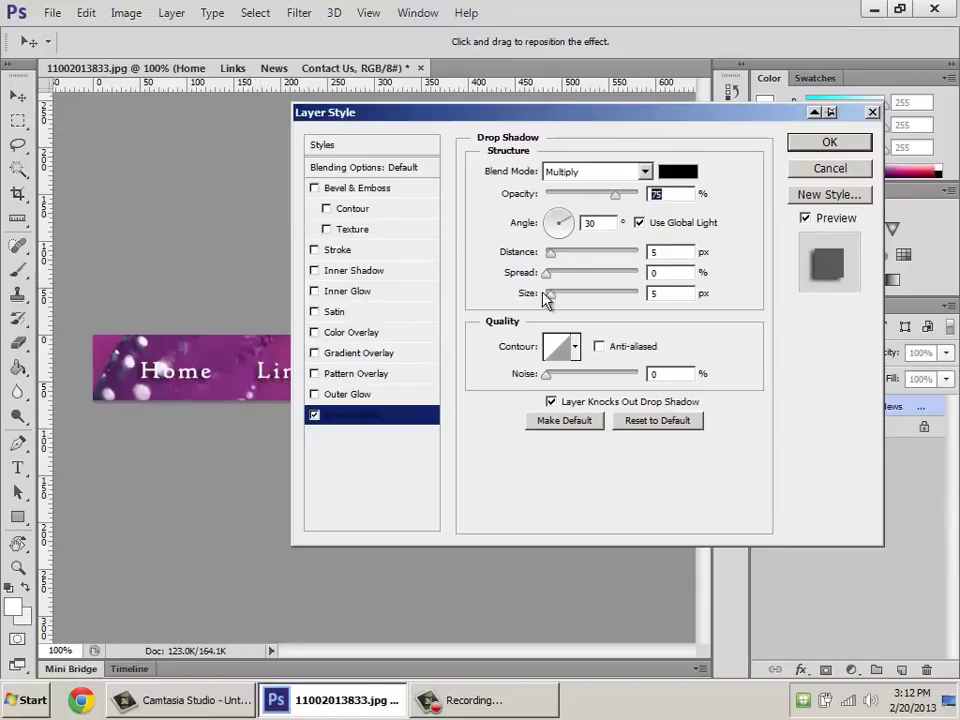
Step: Adjust the shadow's distance and spread, set 100% opacity, and confirm it
left_click(554, 255)
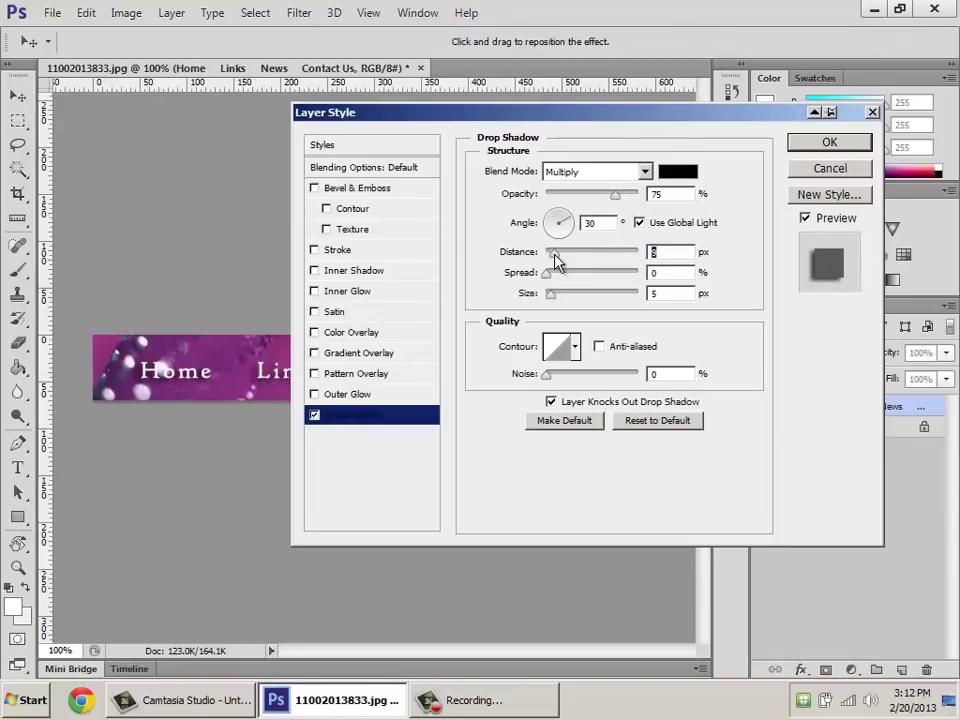
left_click_drag(555, 260, 551, 300)
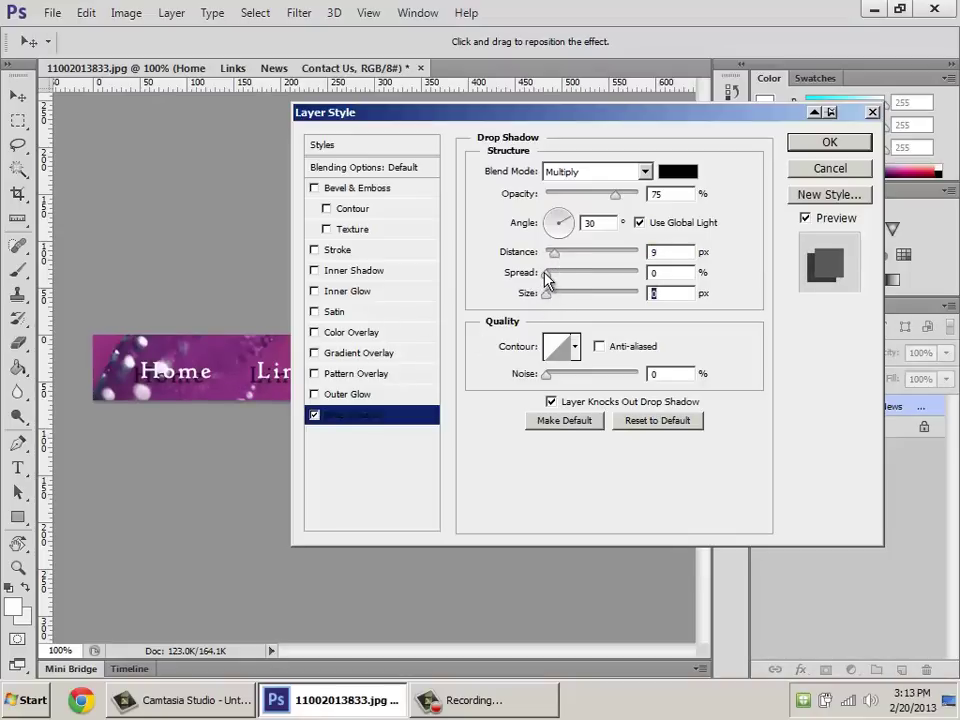
left_click_drag(547, 274, 525, 281)
left_click_drag(619, 196, 648, 195)
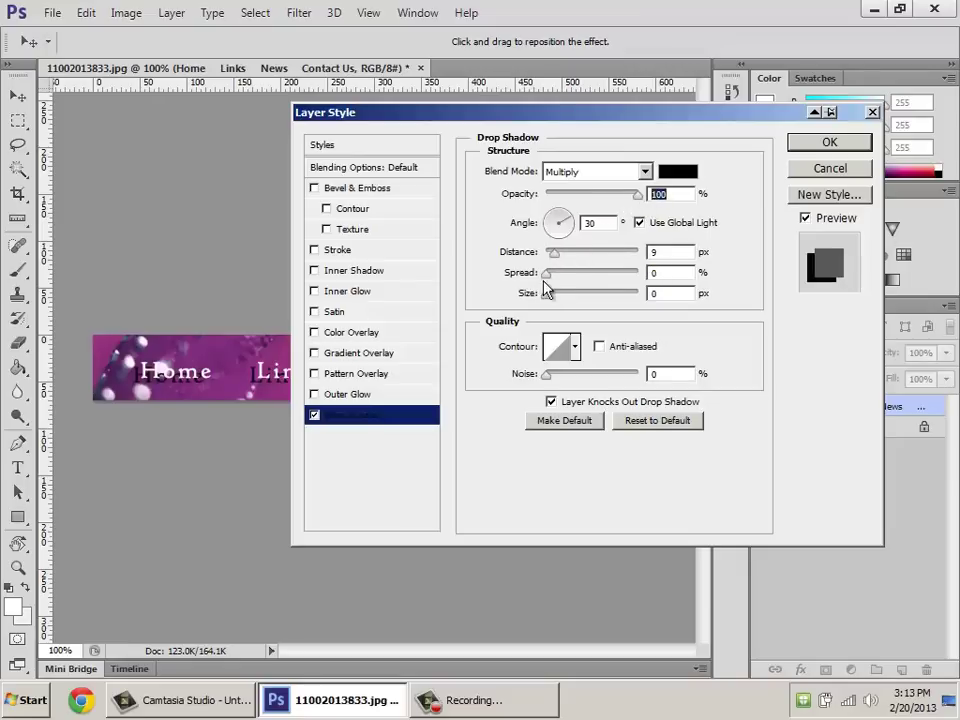
mouse_move(556, 258)
left_mouse_down()
mouse_move(564, 257)
mouse_move(550, 257)
left_mouse_up()
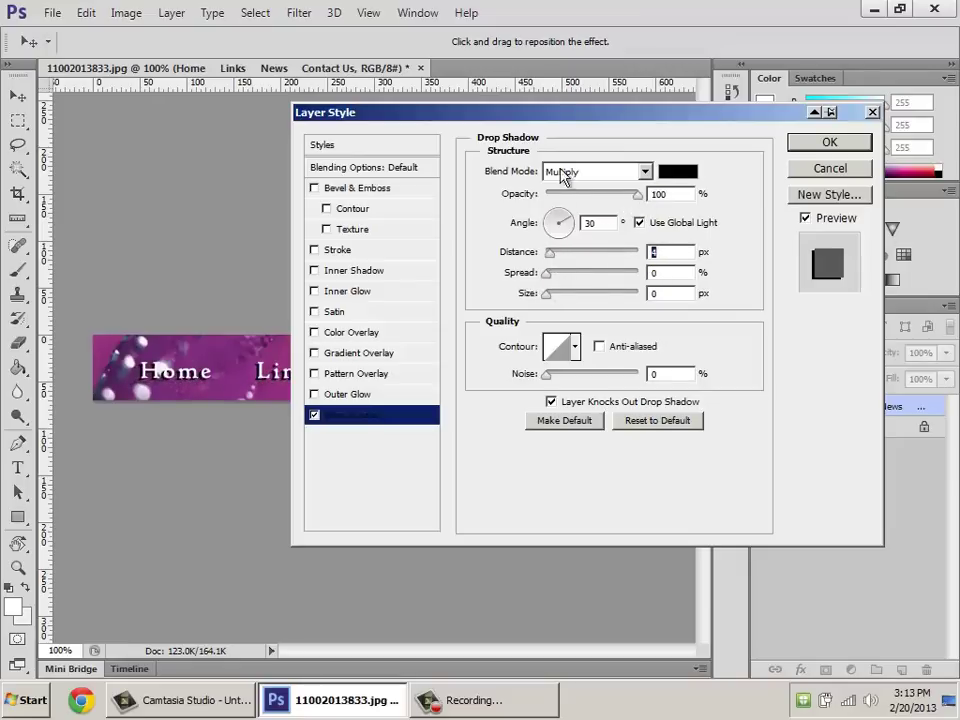
left_click_drag(565, 113, 651, 135)
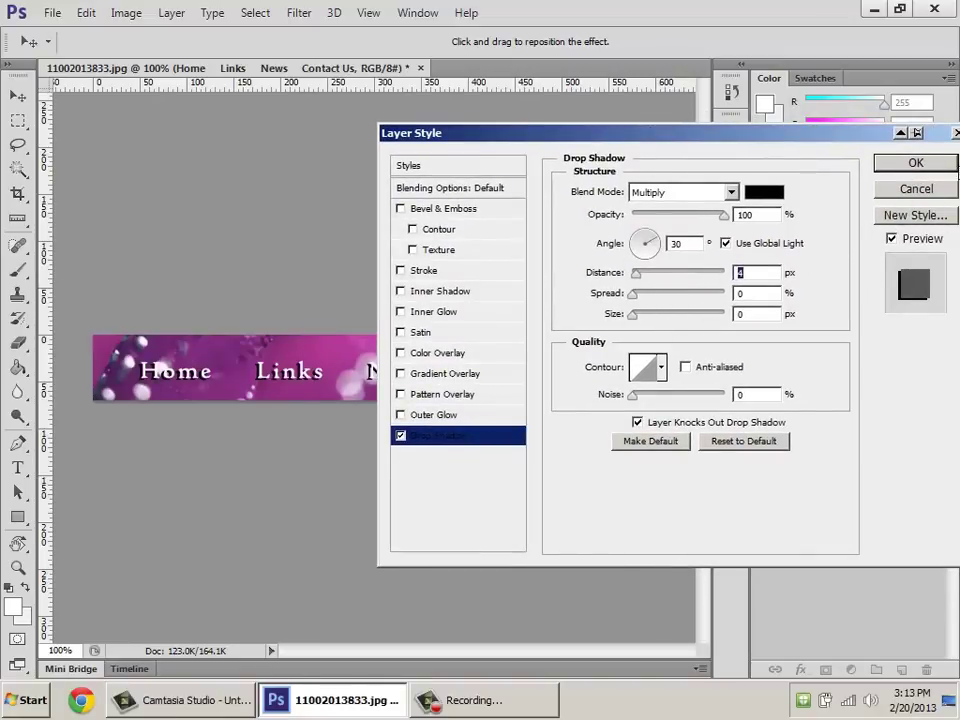
left_click(924, 166)
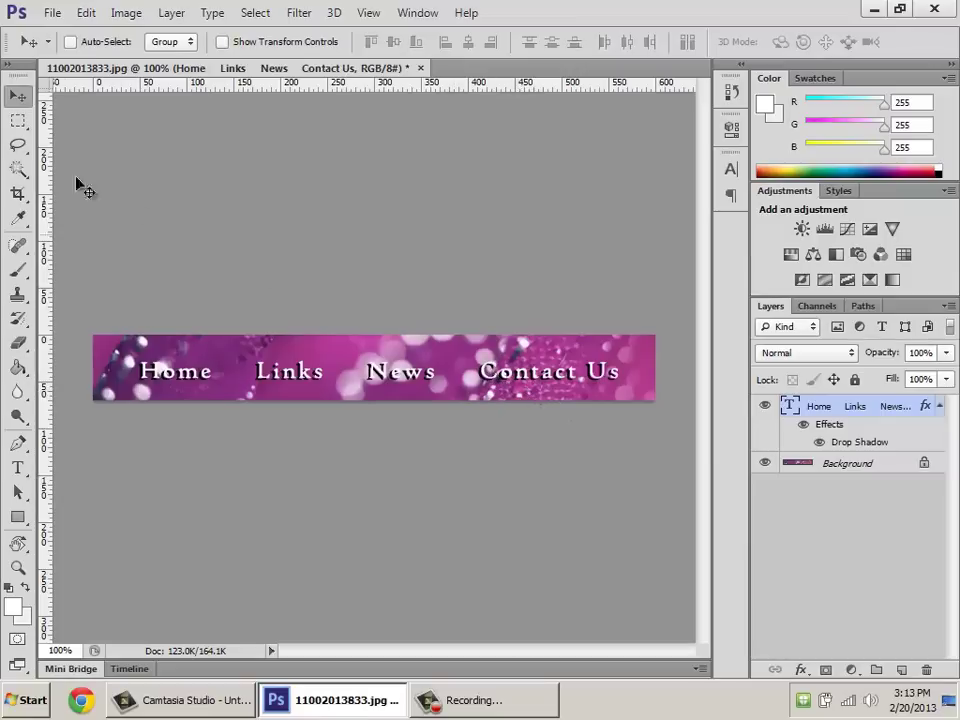
Step: Save the banner with Save As under the name NavBar.psd
left_click(55, 13)
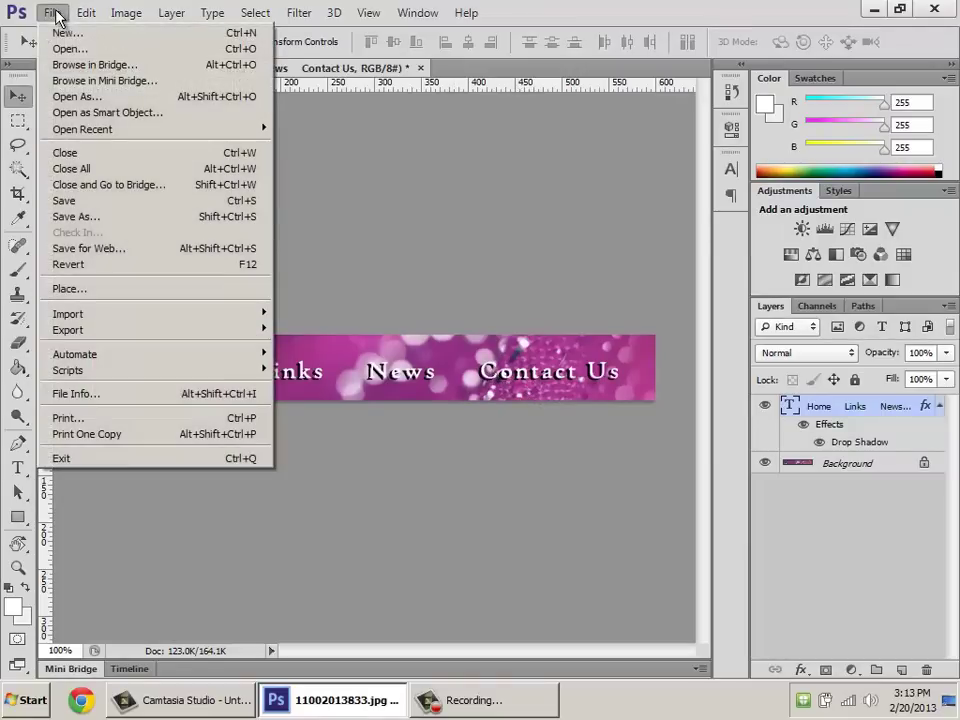
left_click(86, 220)
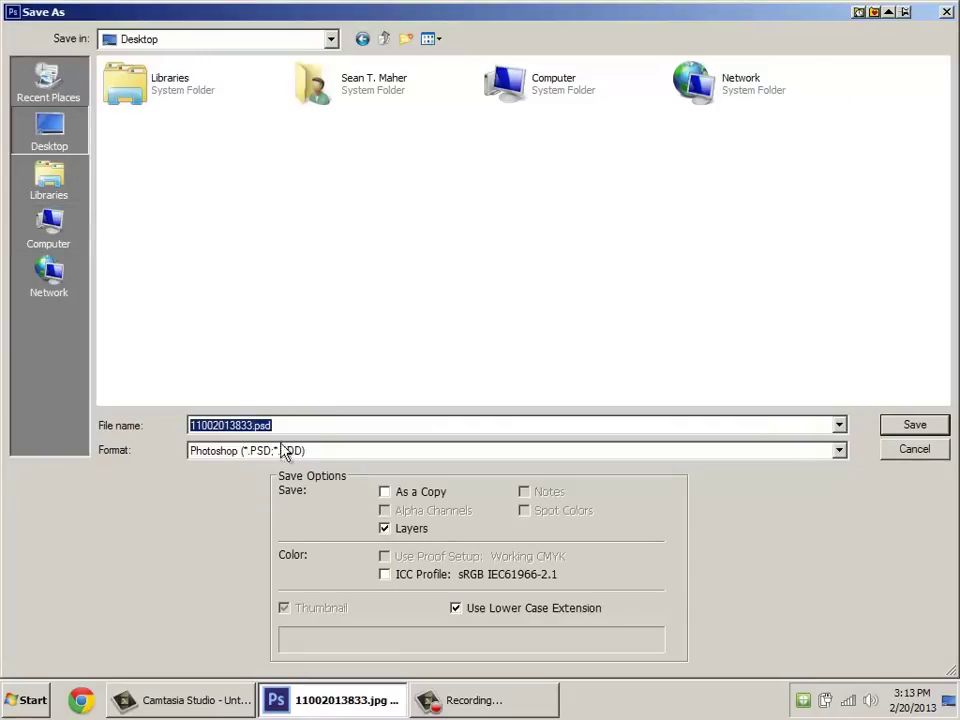
type("NavBa")
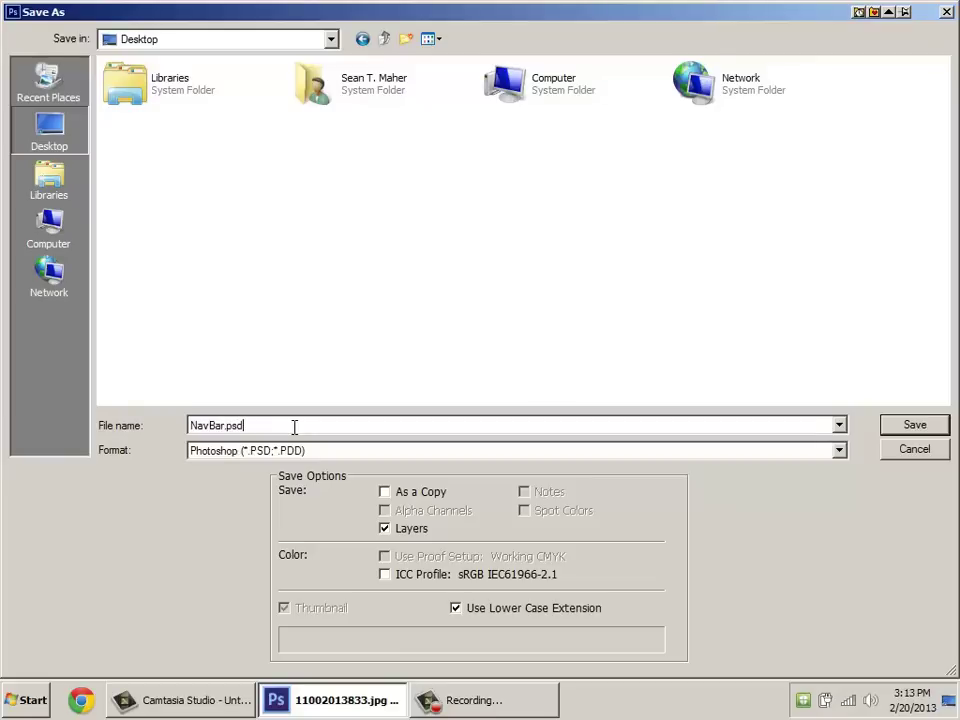
type("r")
key("Return")
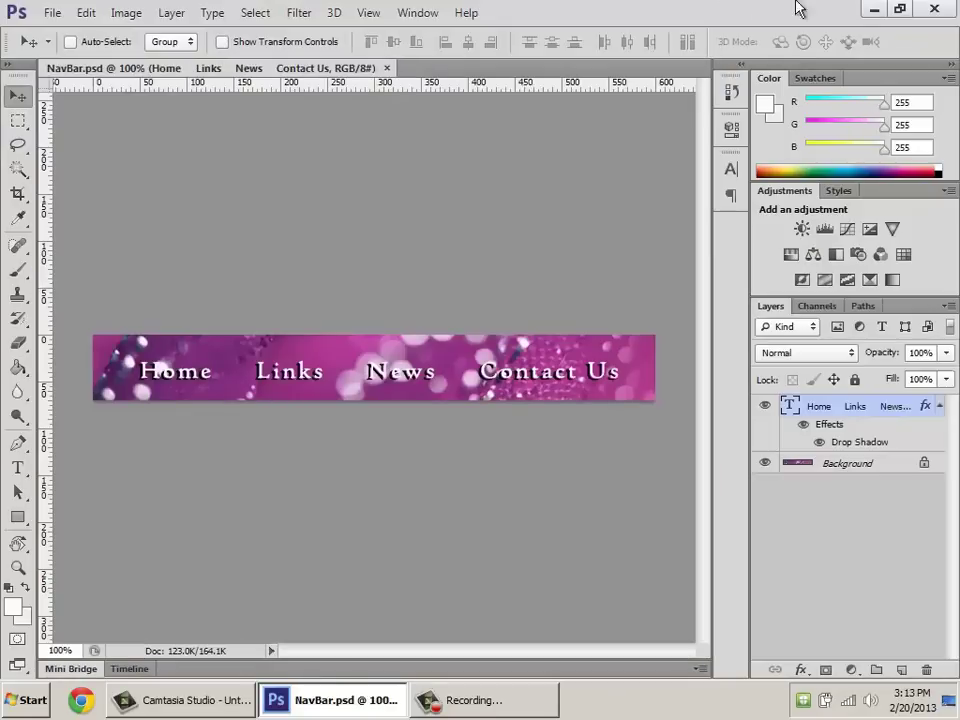
Step: Minimize Photoshop and confirm the NavBar.psd icon appears on the desktop
left_click(879, 10)
left_click(59, 149)
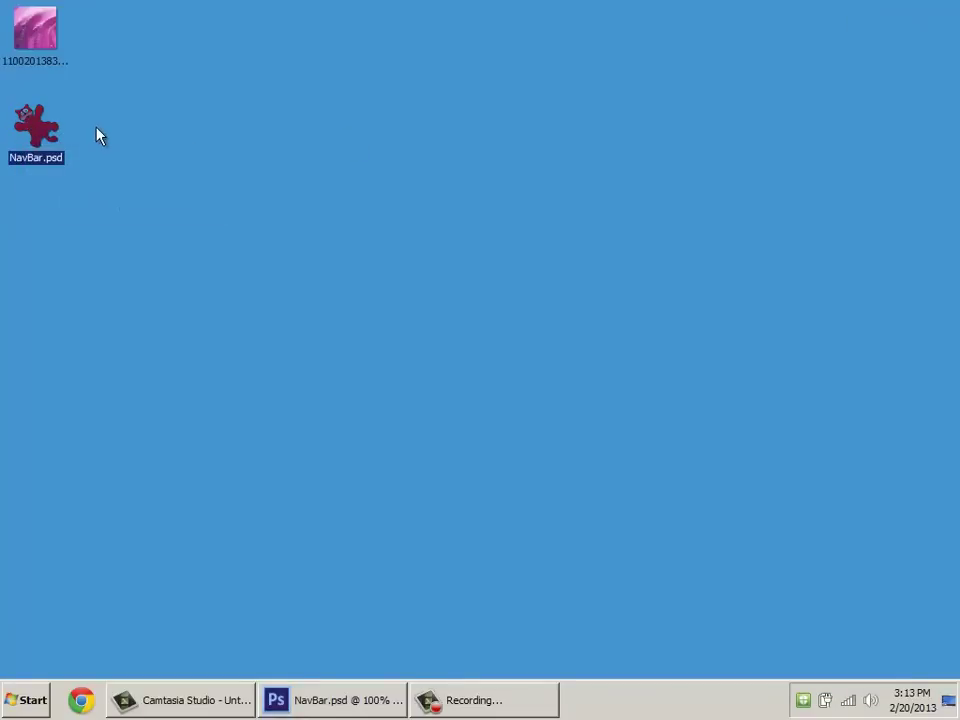
double_click(52, 114)
left_click(46, 118)
Step: Back in Photoshop, make the Background layer active below the text layer
left_click(368, 706)
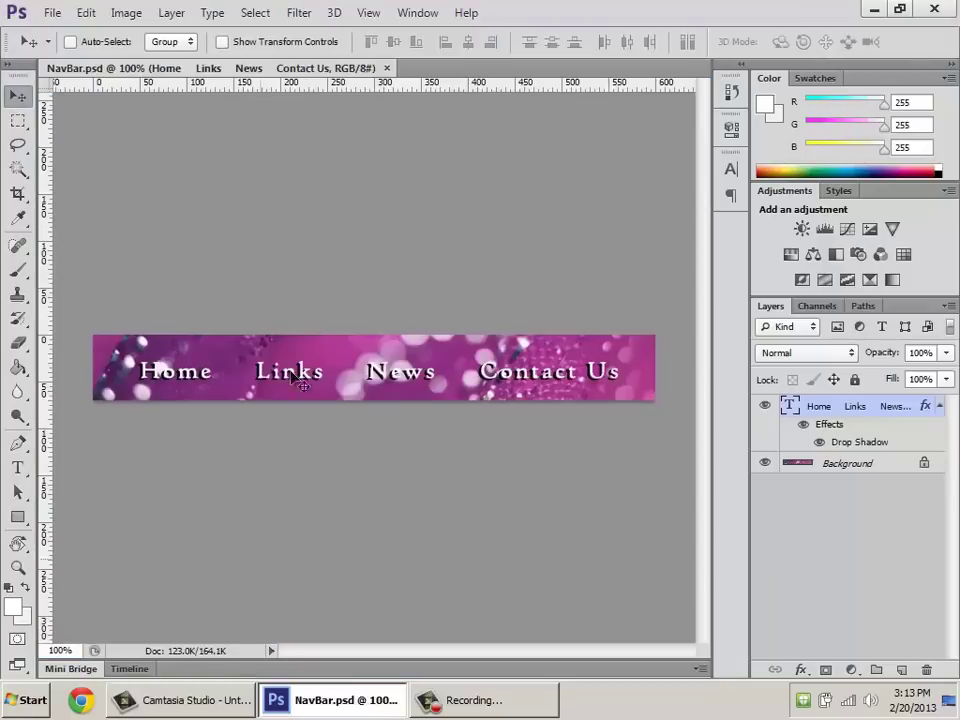
left_click(856, 464)
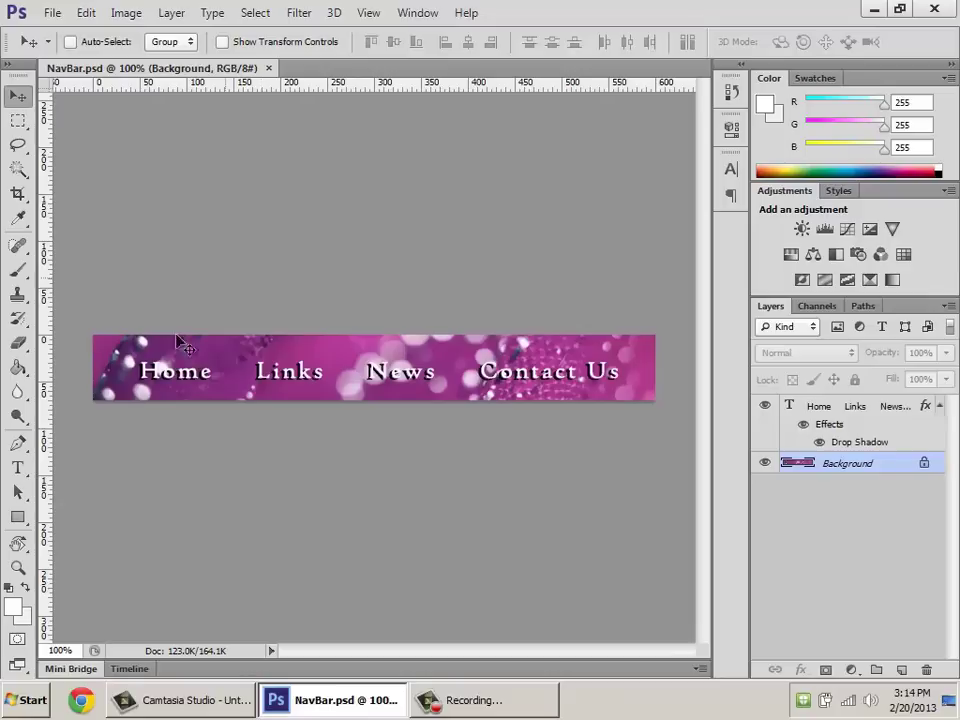
left_click(50, 12)
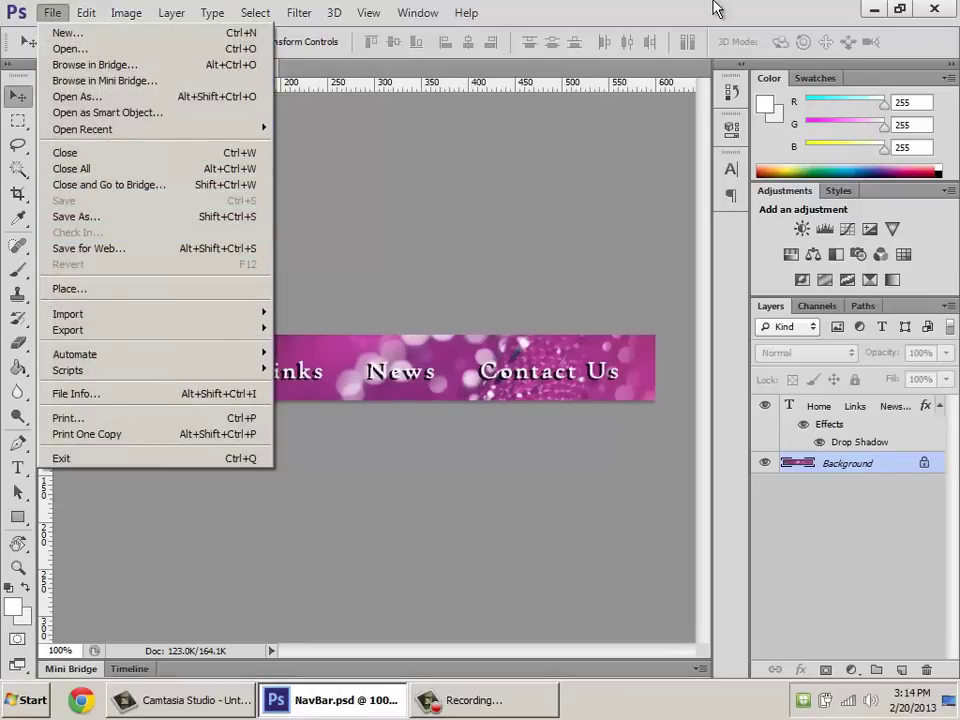
left_click(540, 8)
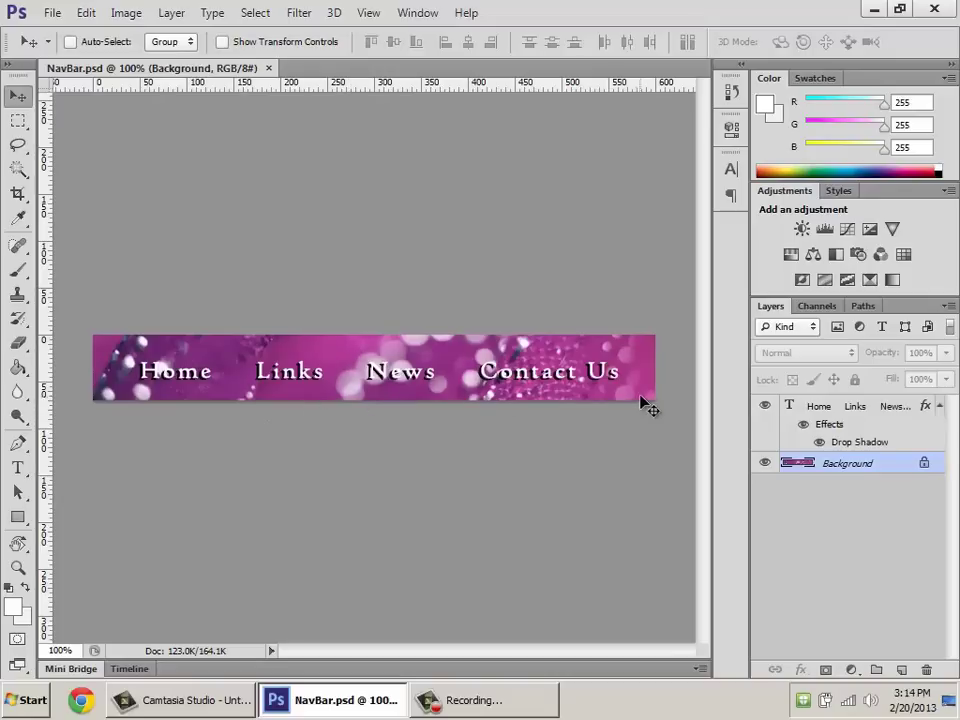
Step: Pick the Slice Tool from the crop tool group
left_click(19, 194)
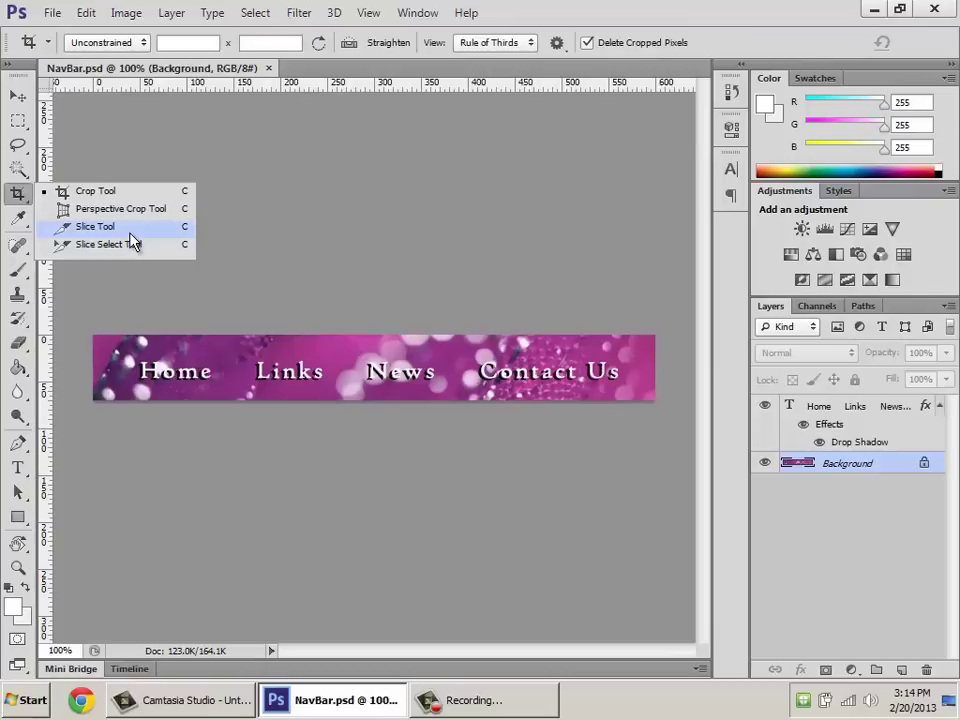
left_click(28, 201)
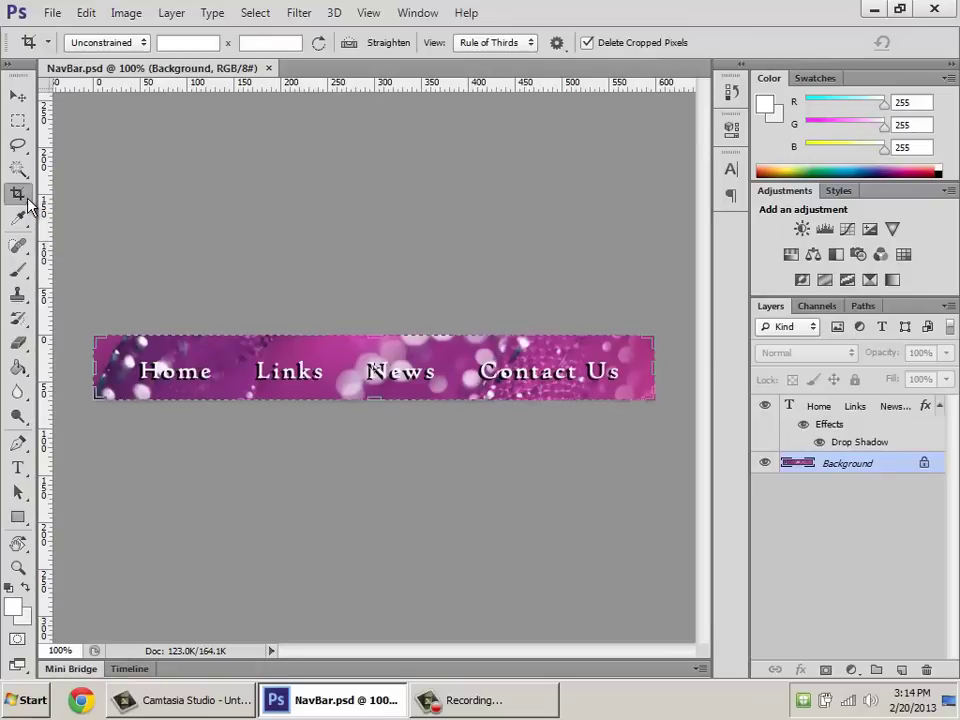
left_click(22, 203)
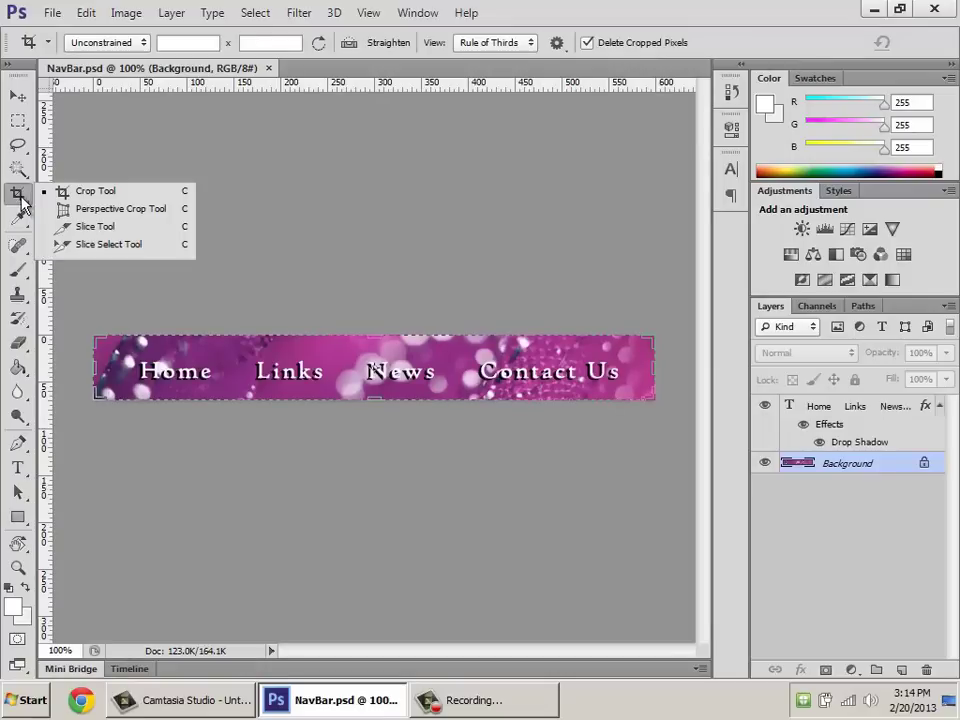
left_click(21, 141)
left_click(28, 141)
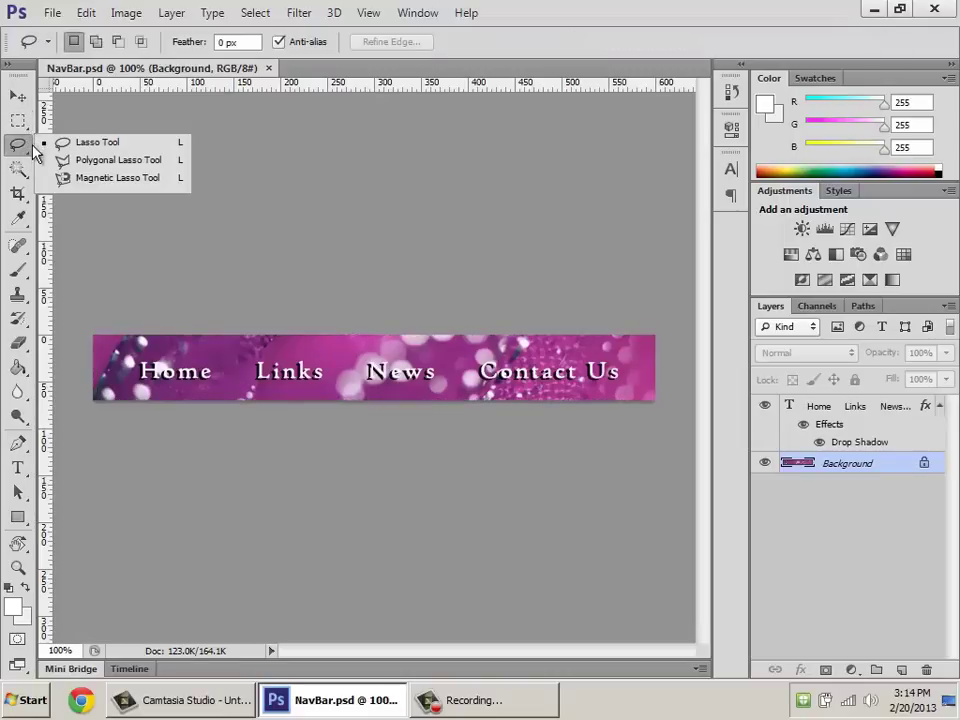
left_click(20, 196)
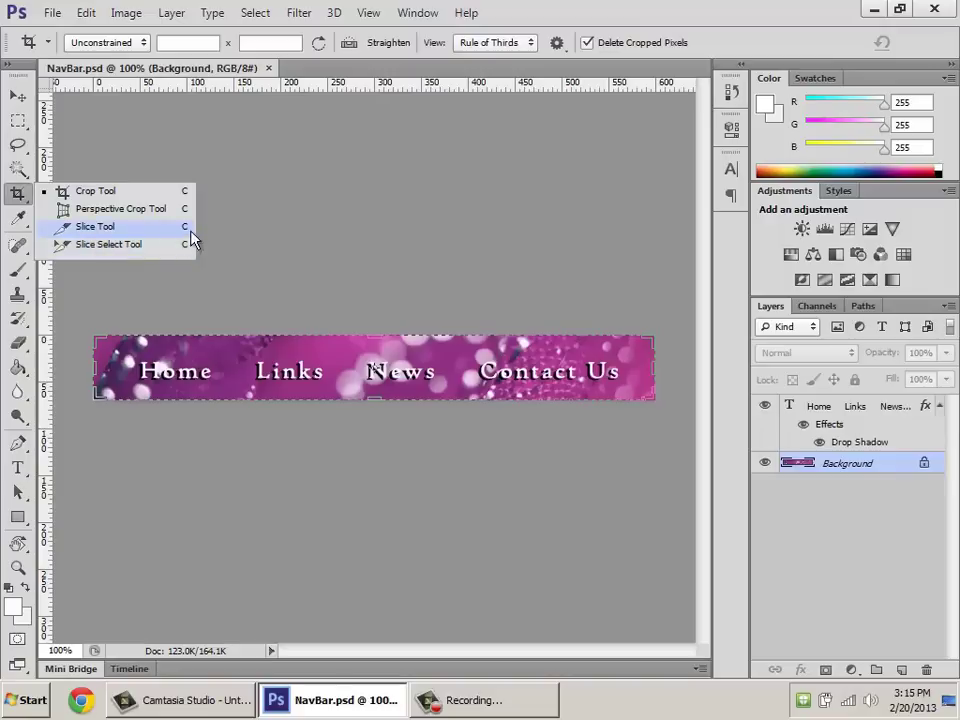
left_click(122, 237)
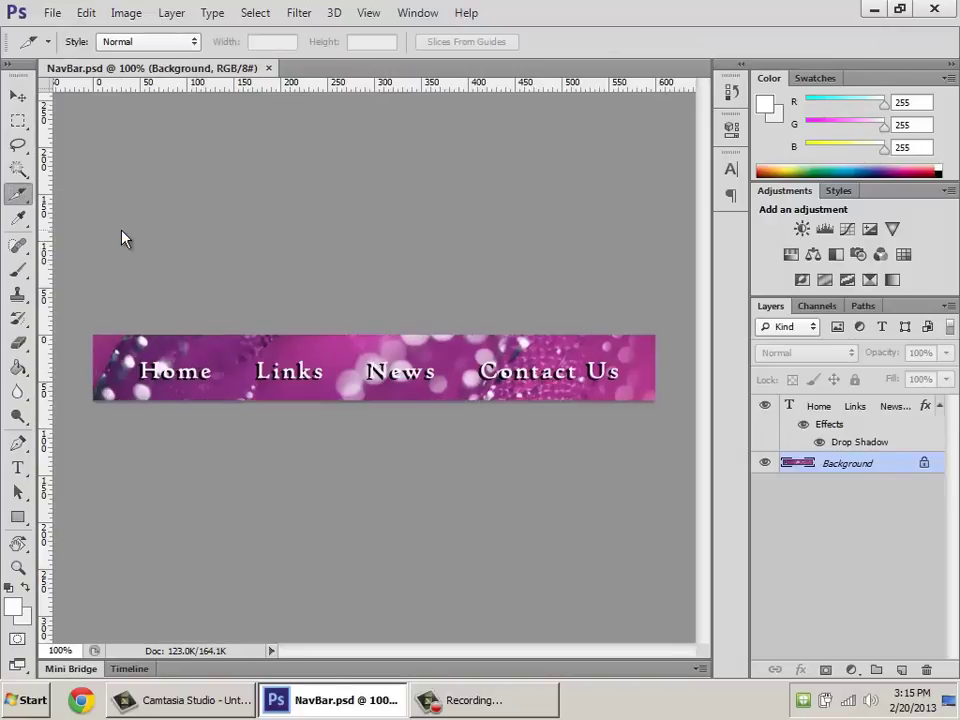
Step: Draw slices around Home, Links, News and Contact Us, promoting Contact Us to a user slice
left_click_drag(98, 323, 245, 414)
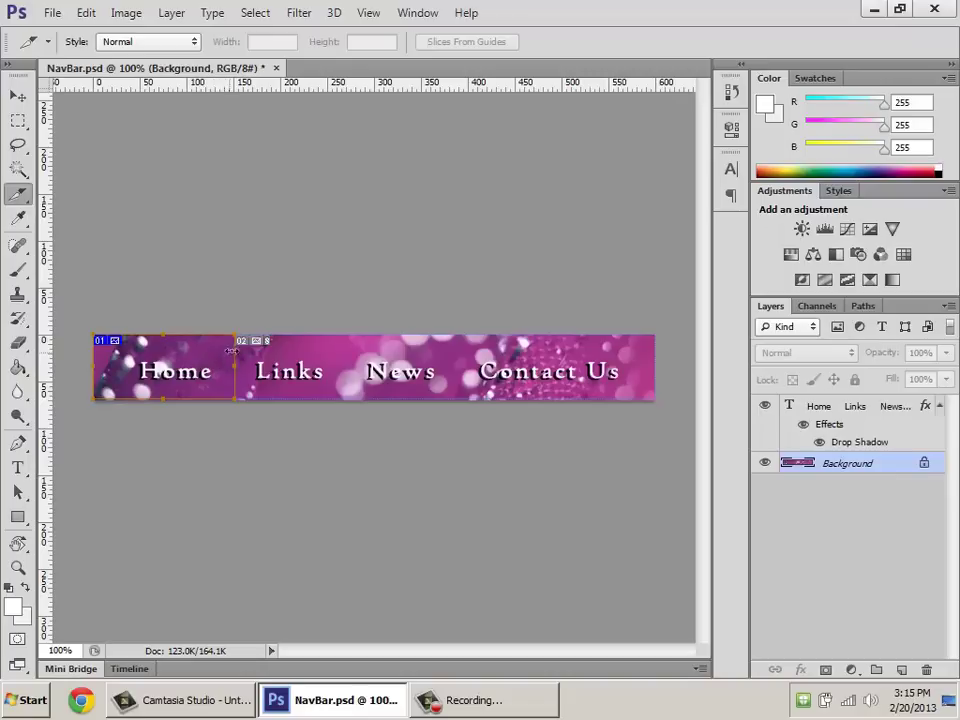
left_click_drag(240, 318, 467, 310)
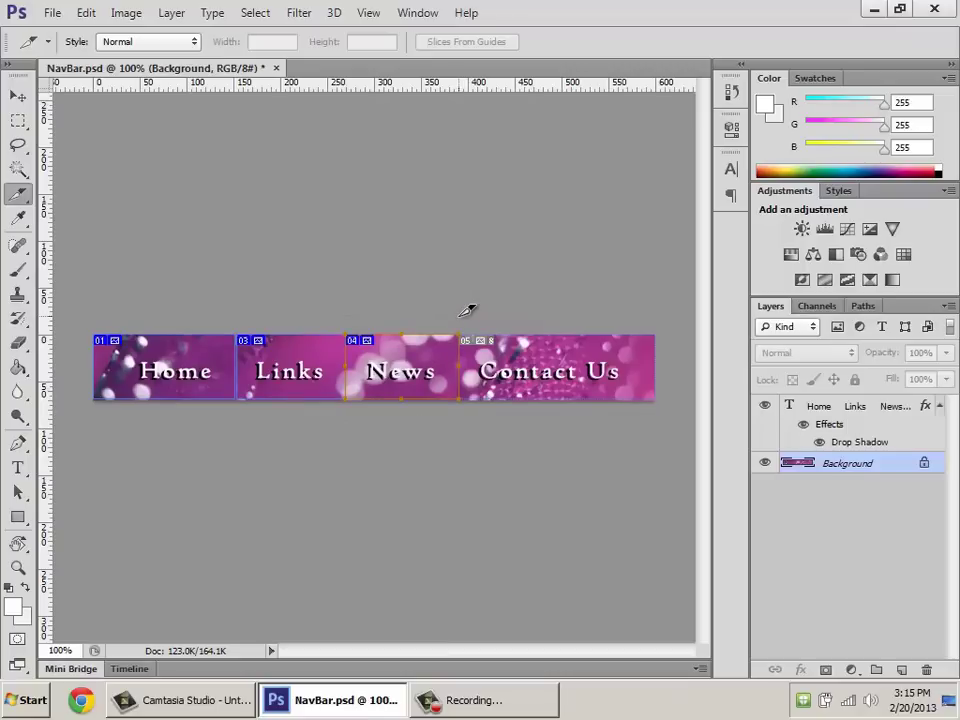
right_click(568, 373)
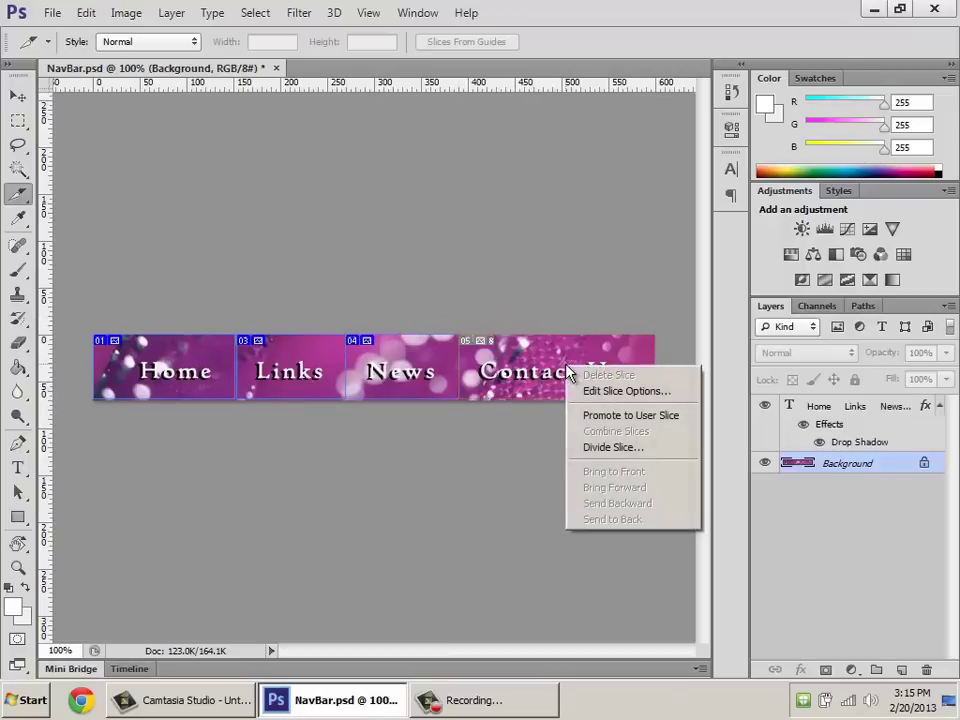
left_click(599, 418)
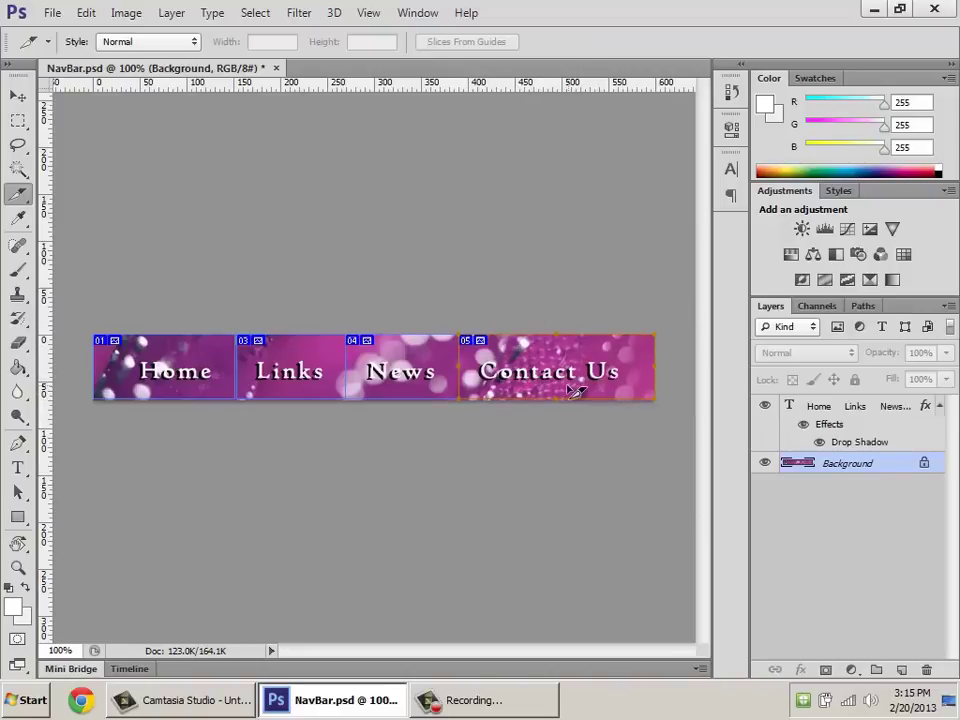
Step: Switch to the Slice Select Tool and select the Home slice
left_click(20, 197)
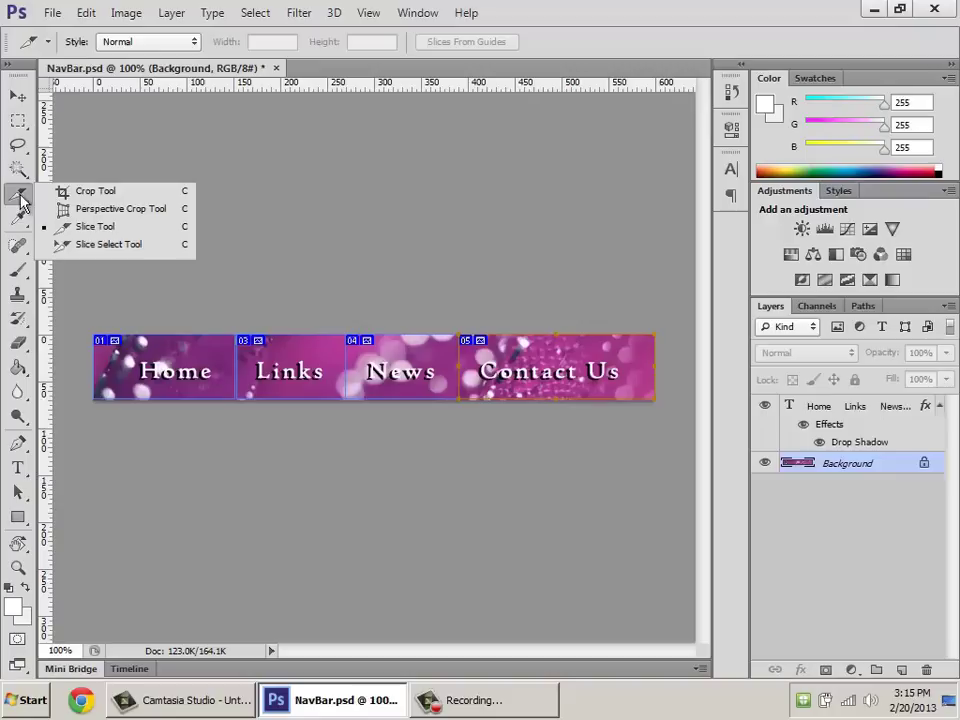
left_click(99, 246)
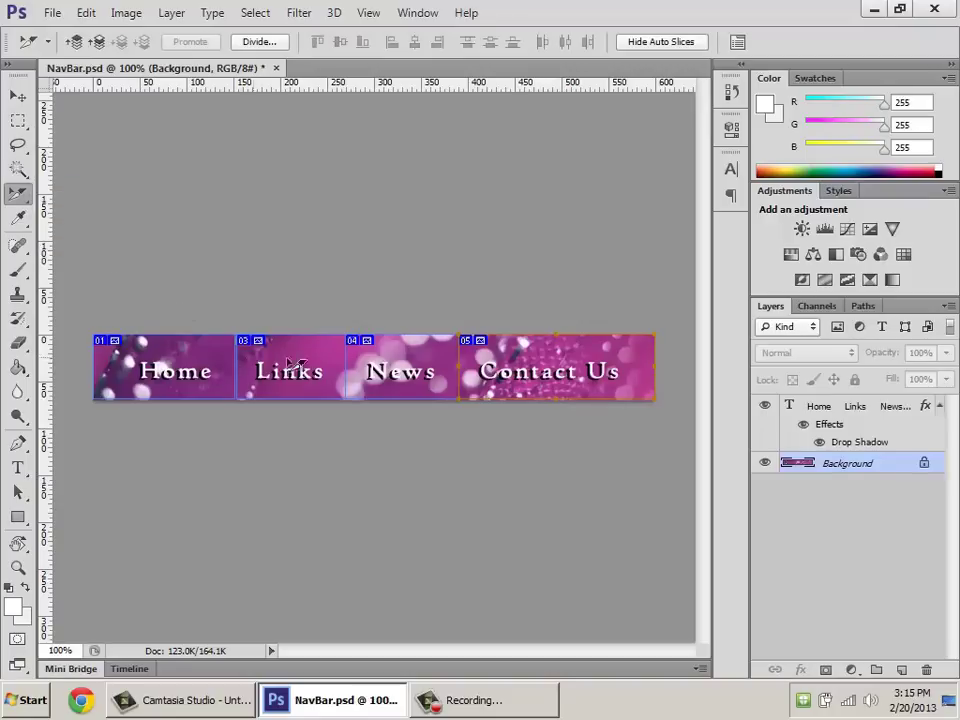
left_click(19, 194)
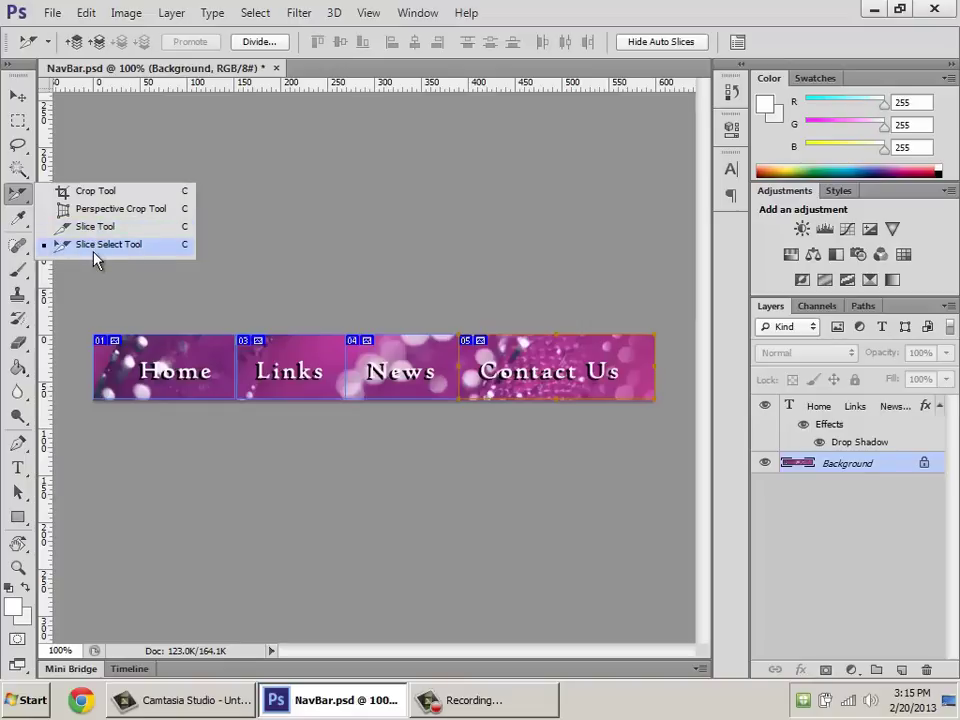
left_click(111, 257)
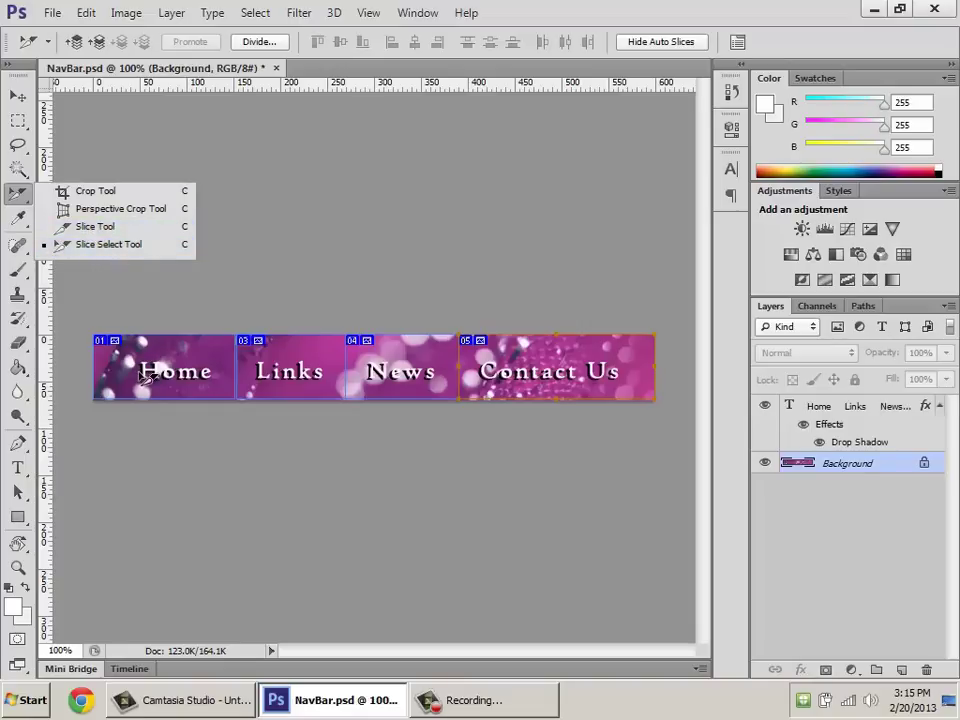
left_click(232, 370)
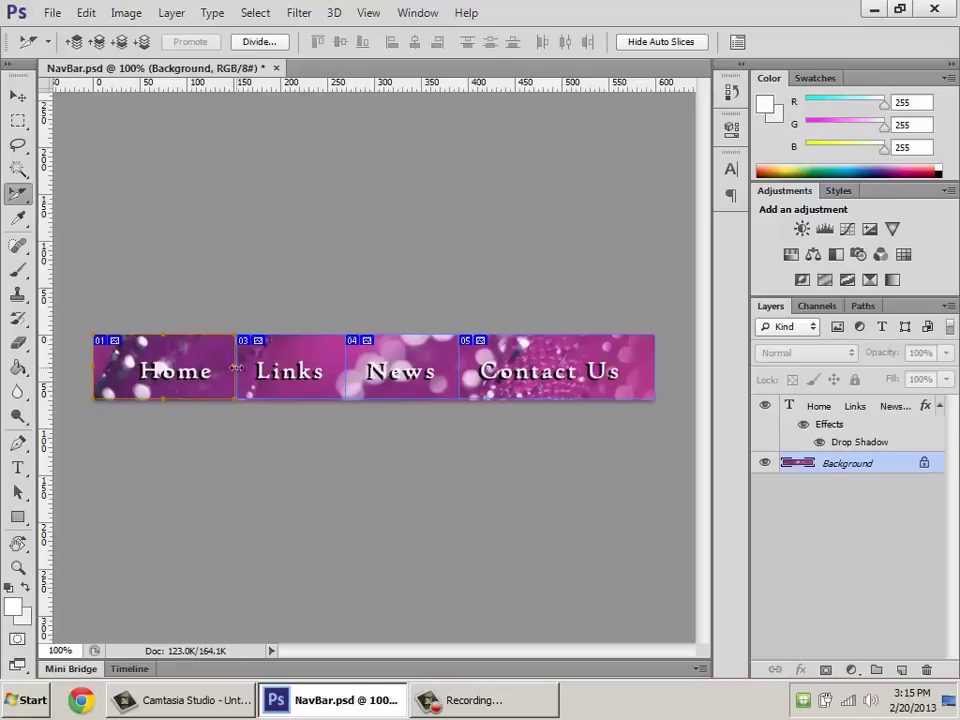
Step: Zoom in and extend the Home slice edge to Links, then return to Actual Pixels
key("z")
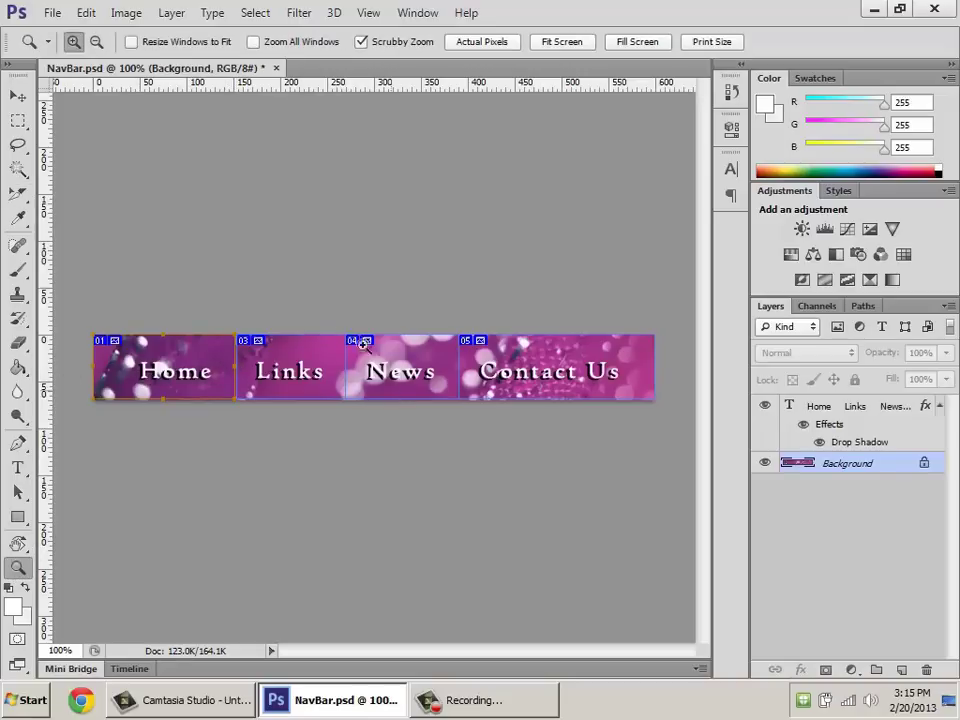
left_click_drag(209, 321, 375, 361)
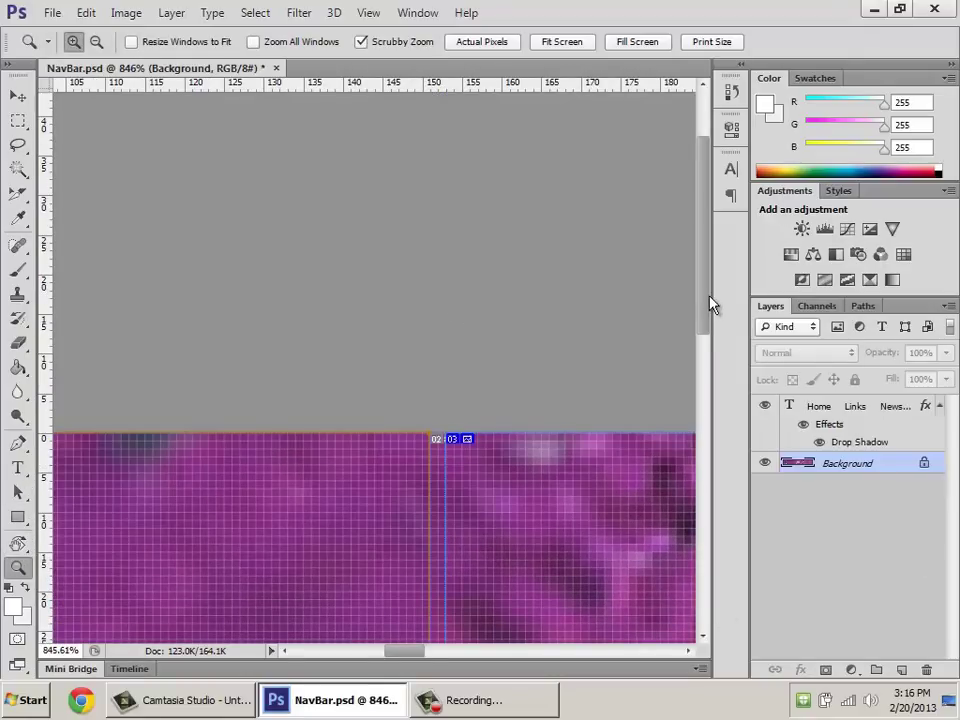
left_click_drag(704, 302, 698, 364)
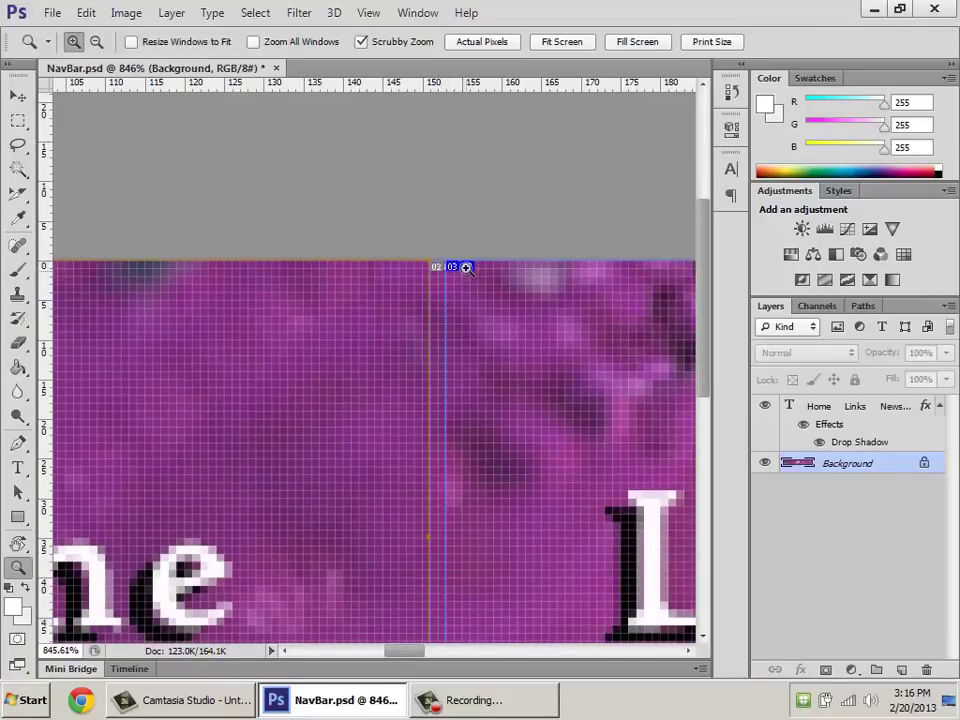
left_click(17, 193)
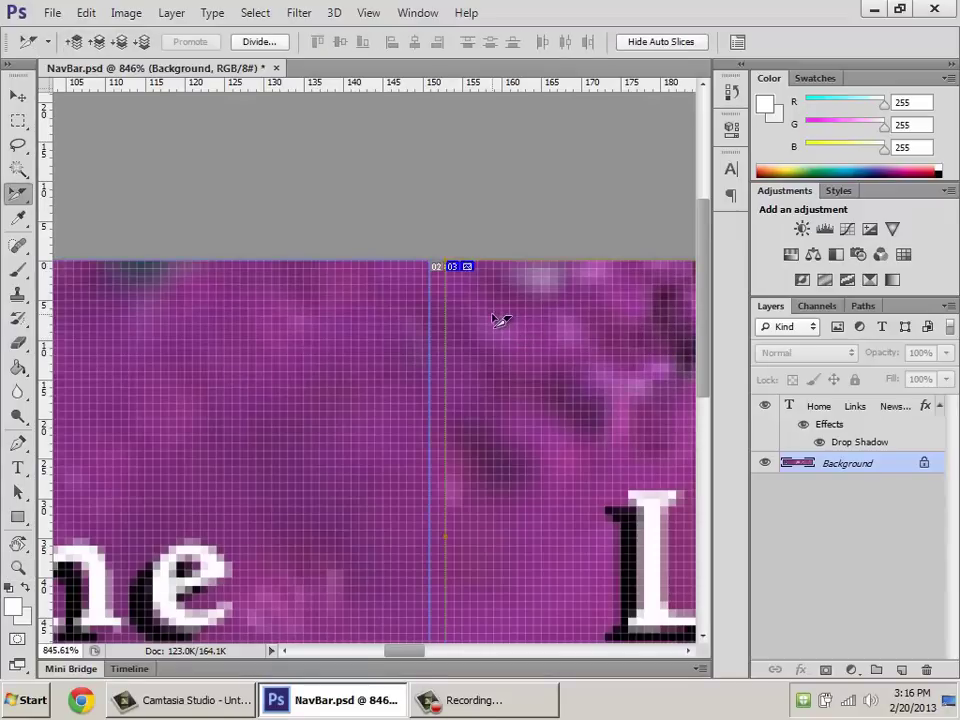
mouse_move(443, 336)
left_mouse_down()
mouse_move(427, 336)
mouse_move(569, 336)
mouse_move(440, 320)
mouse_move(429, 336)
left_mouse_up()
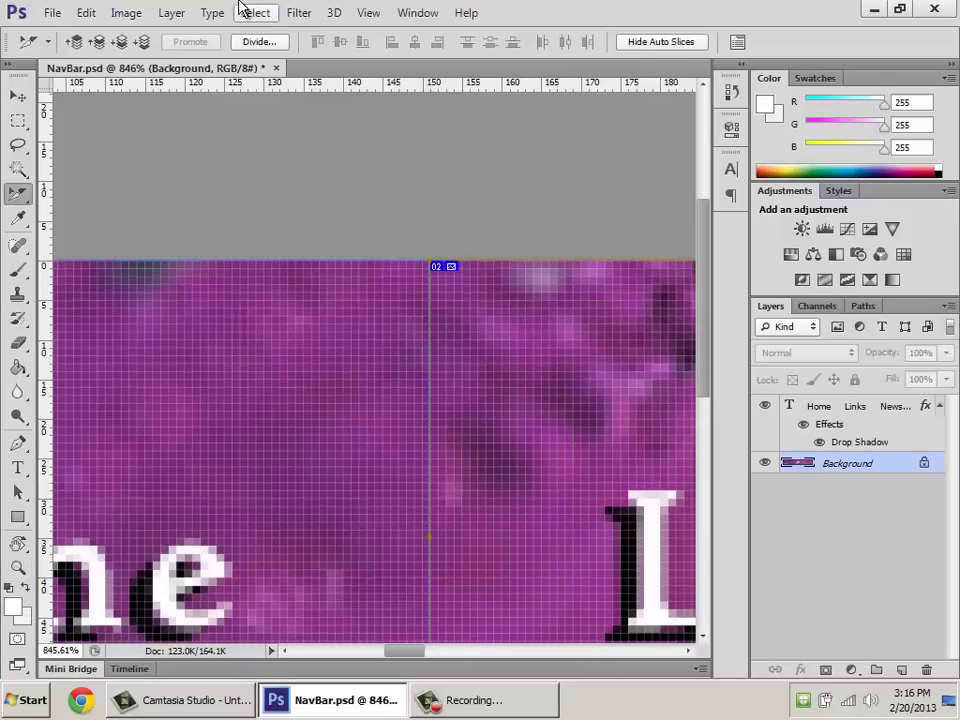
left_click(385, 12)
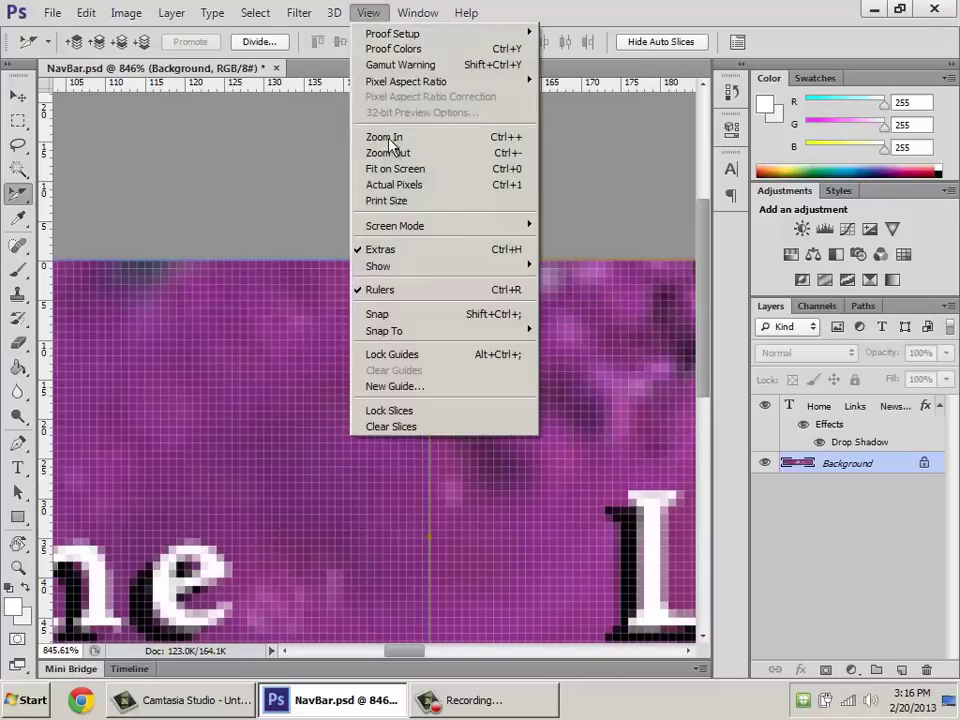
left_click(397, 188)
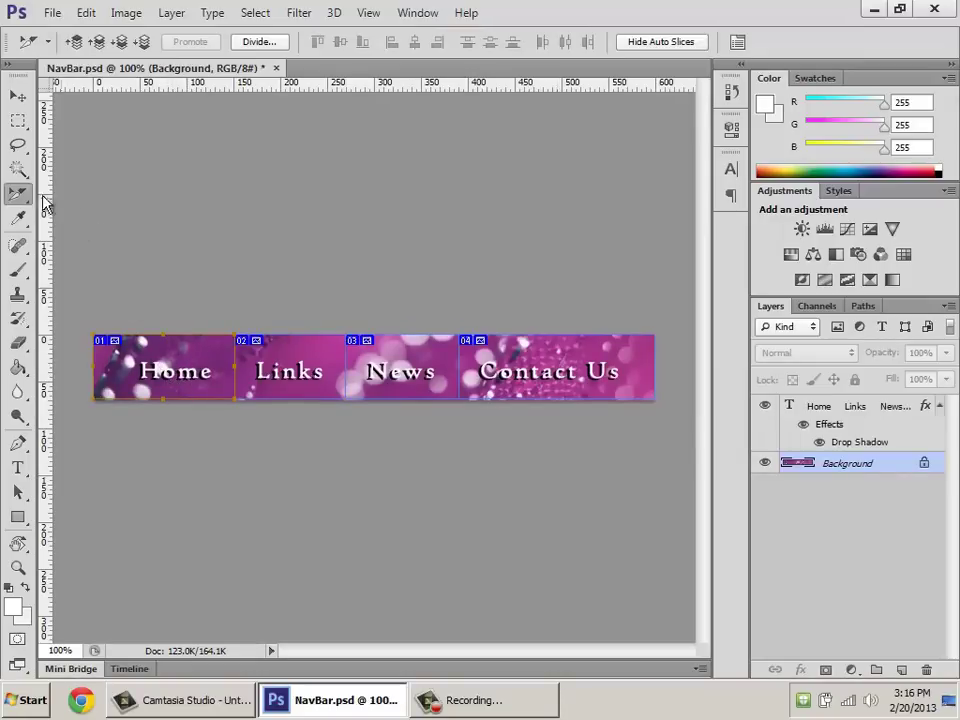
Step: Name the first two slices Home and Links in Slice Options
double_click(183, 383)
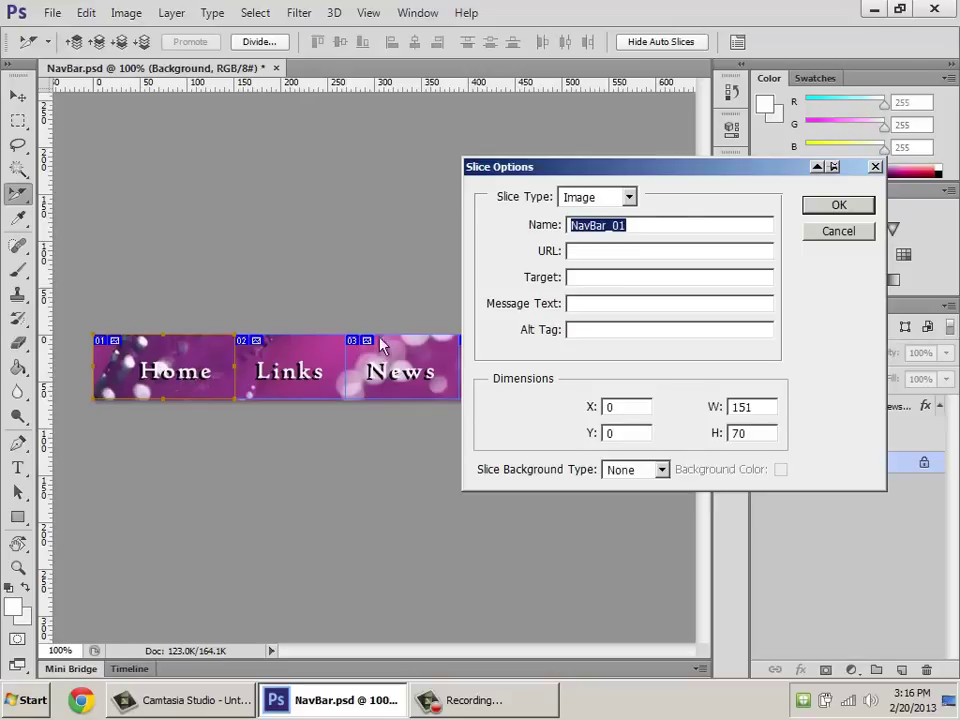
left_click_drag(650, 218, 563, 232)
type("Home")
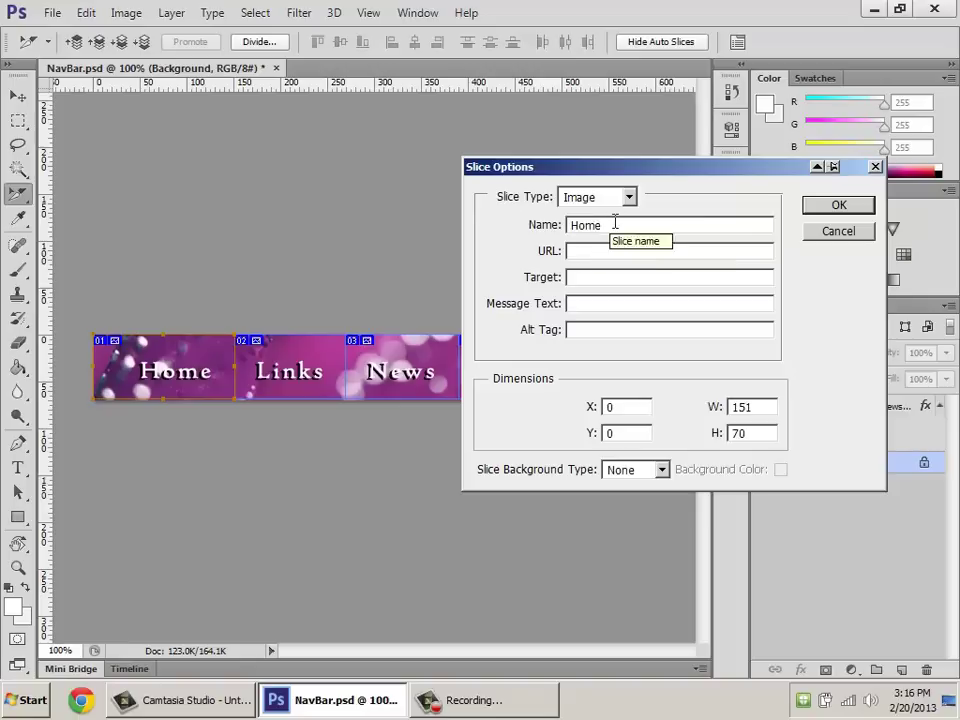
left_click(824, 206)
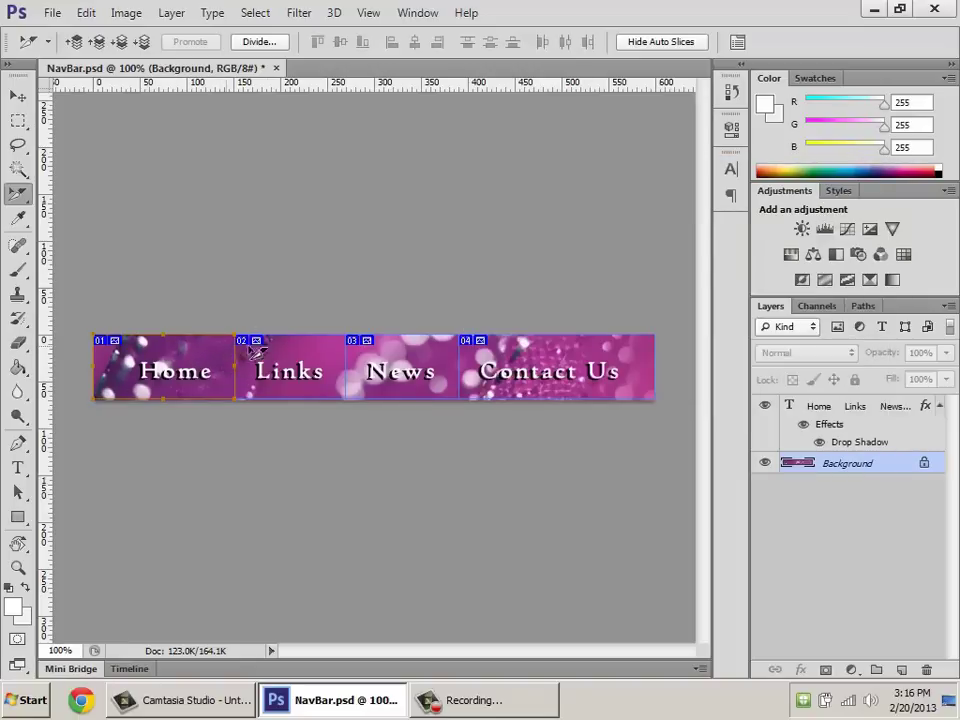
double_click(305, 372)
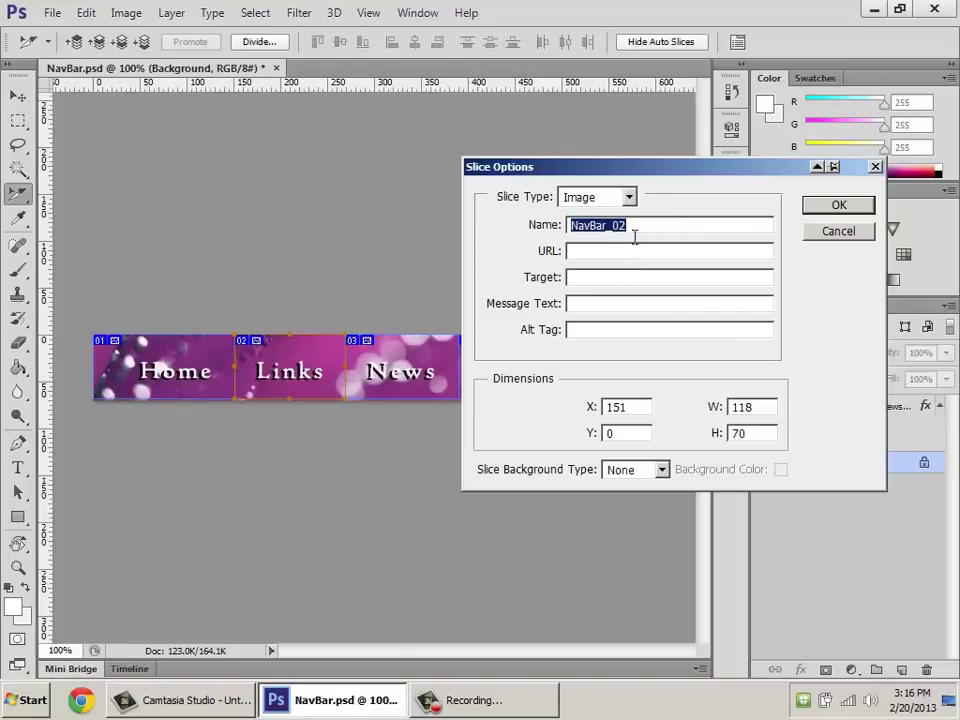
type("Links")
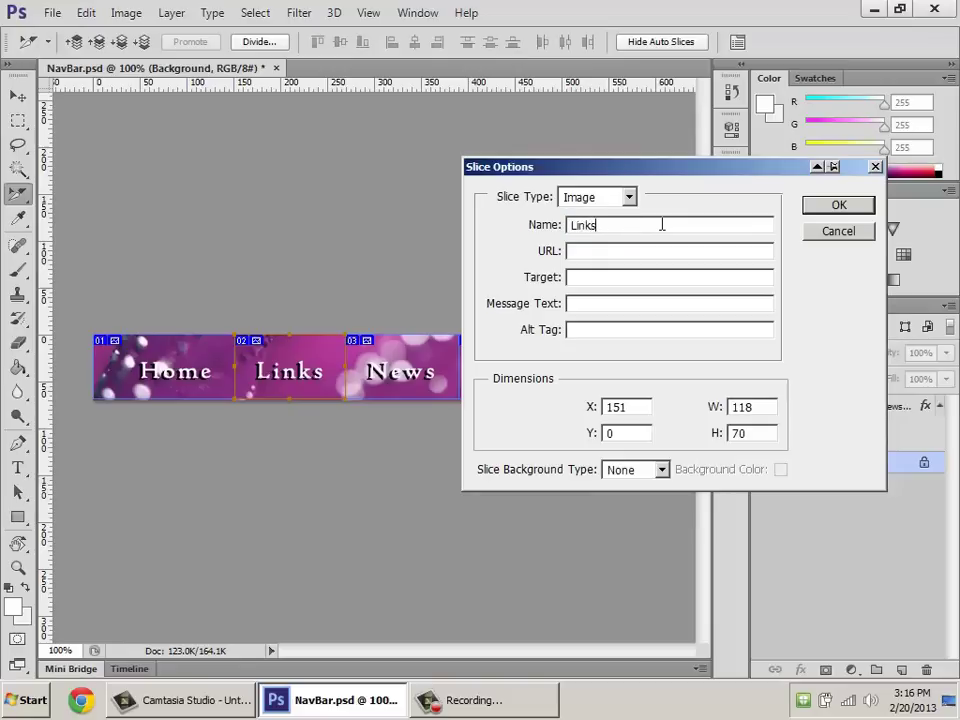
key("Return")
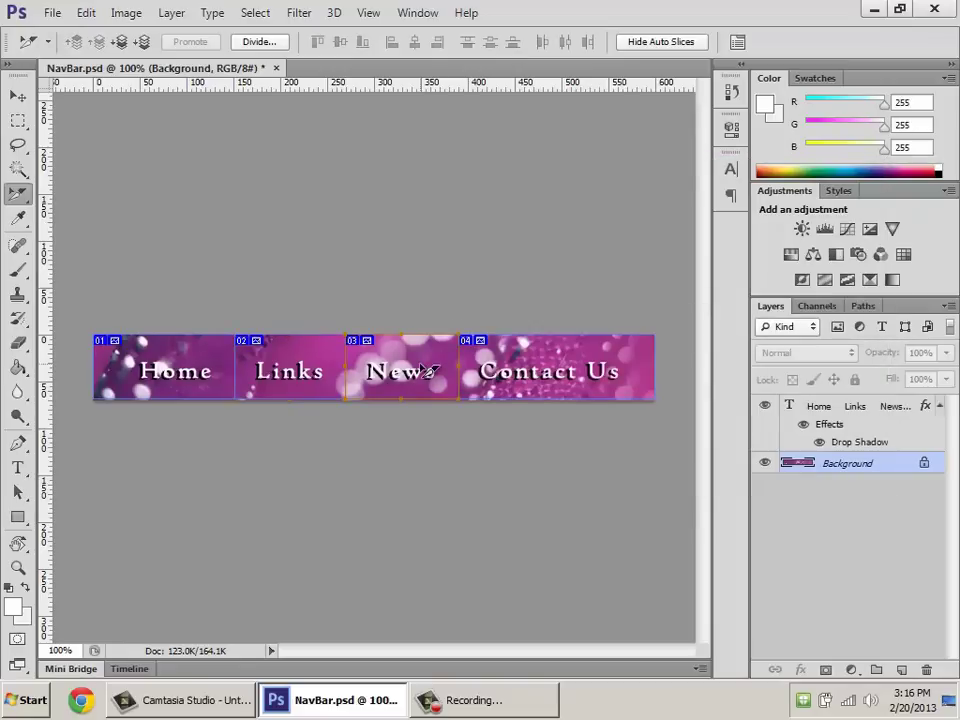
Step: Name the remaining slices News and Contact-Us
double_click(425, 370)
type("News")
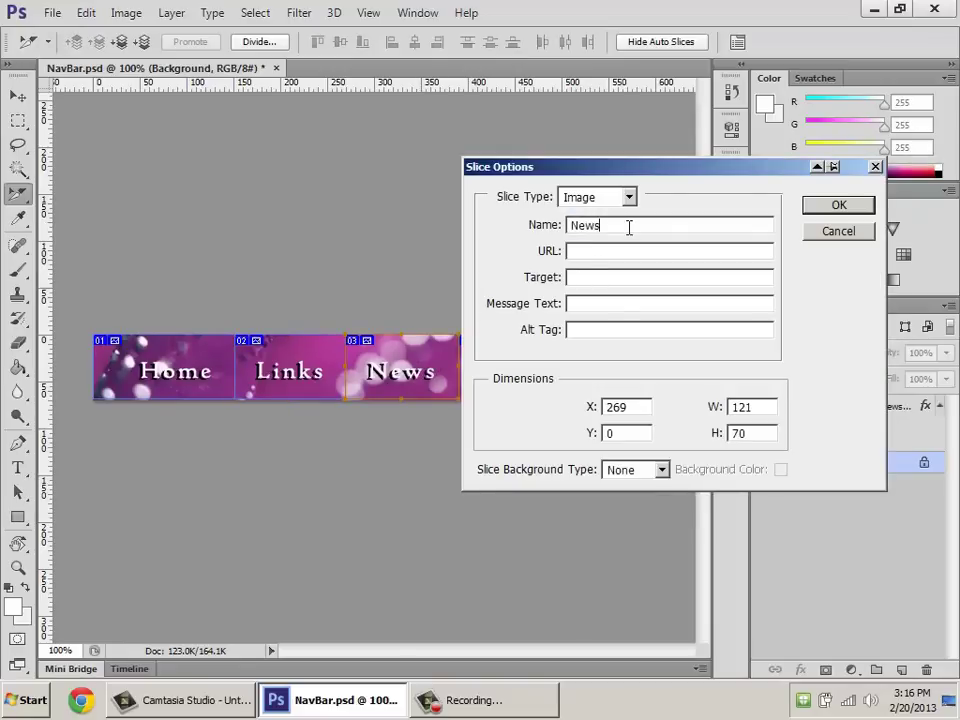
key("Return")
double_click(560, 370)
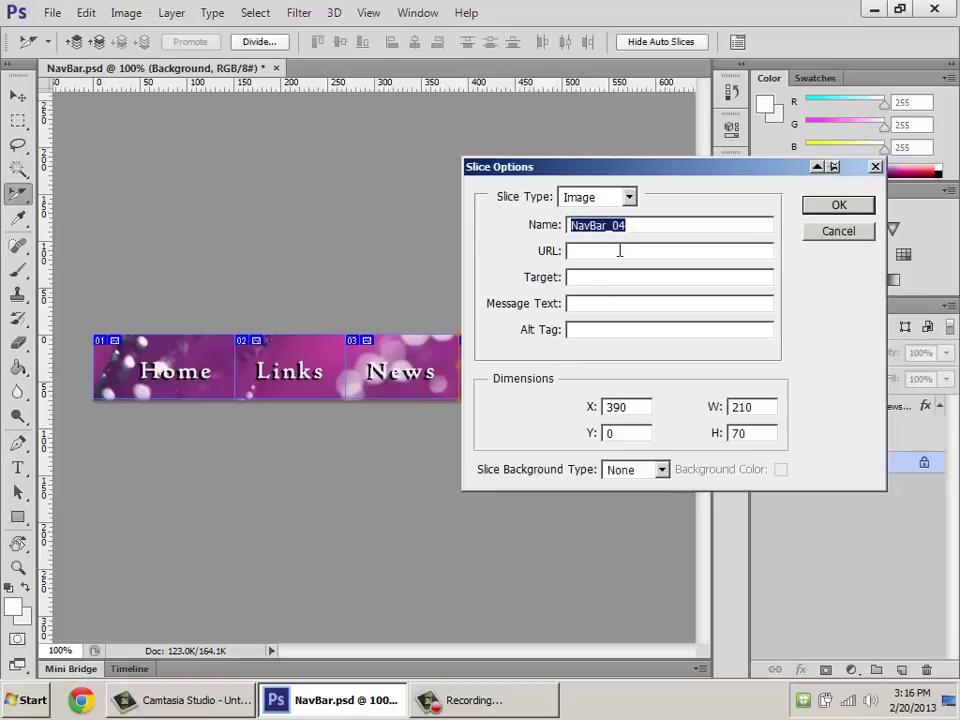
type("Contact-Us")
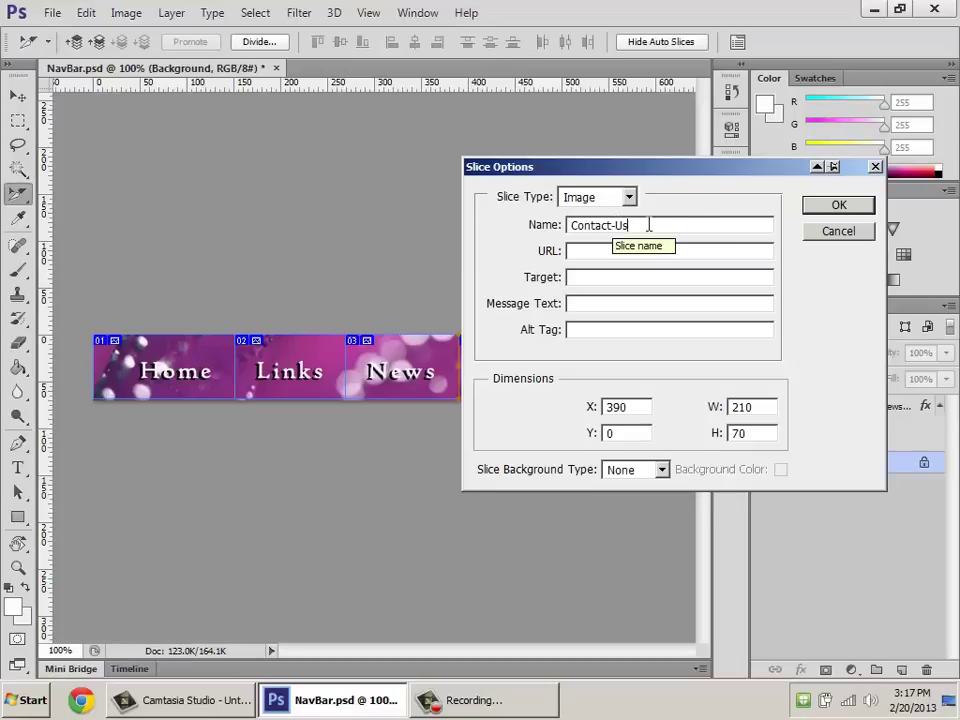
left_click(862, 205)
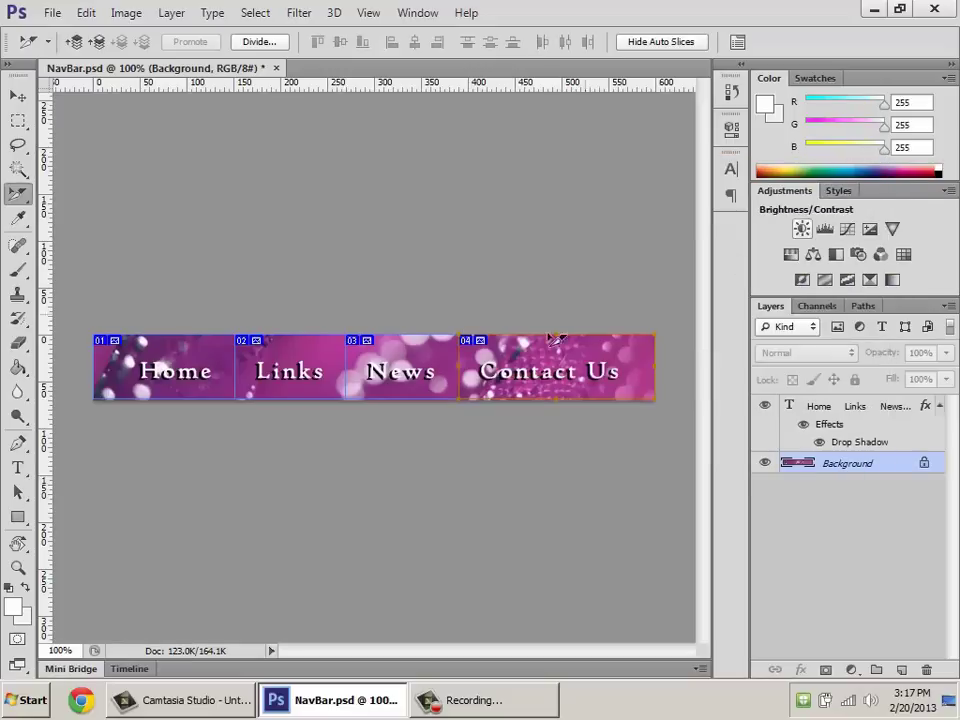
Step: Save NavBar.psd with its four named slices using File > Save
left_click(52, 13)
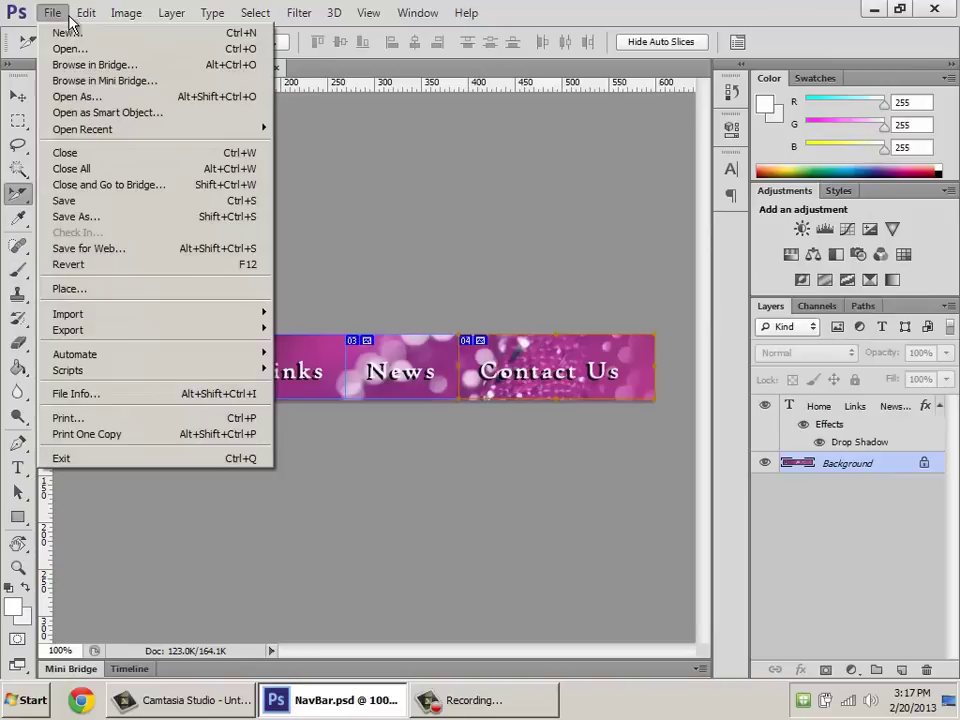
left_click(95, 203)
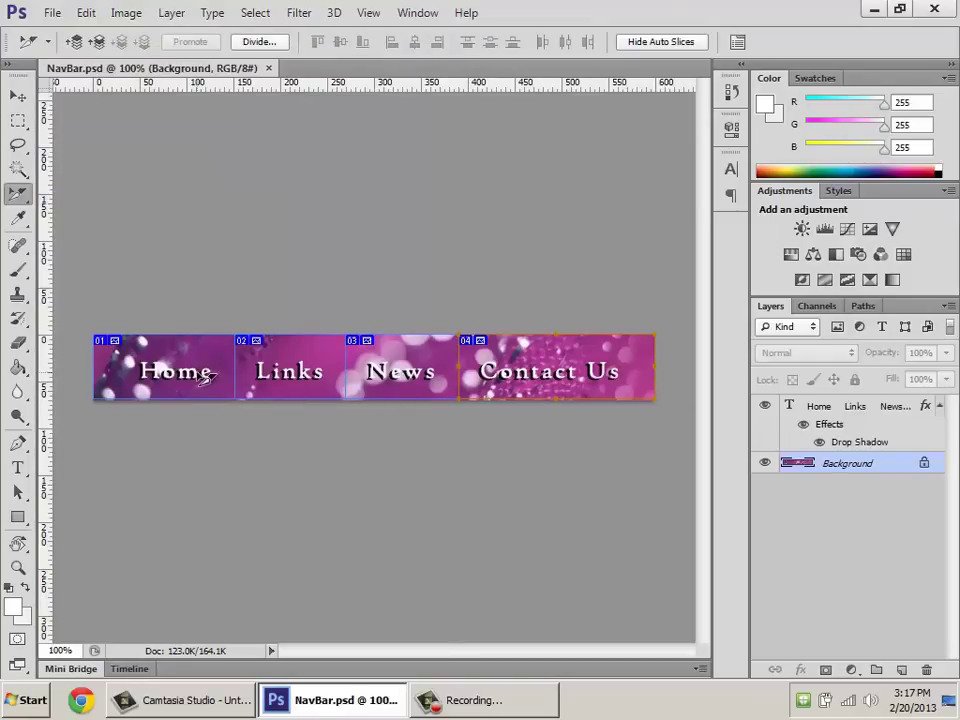
left_click(53, 14)
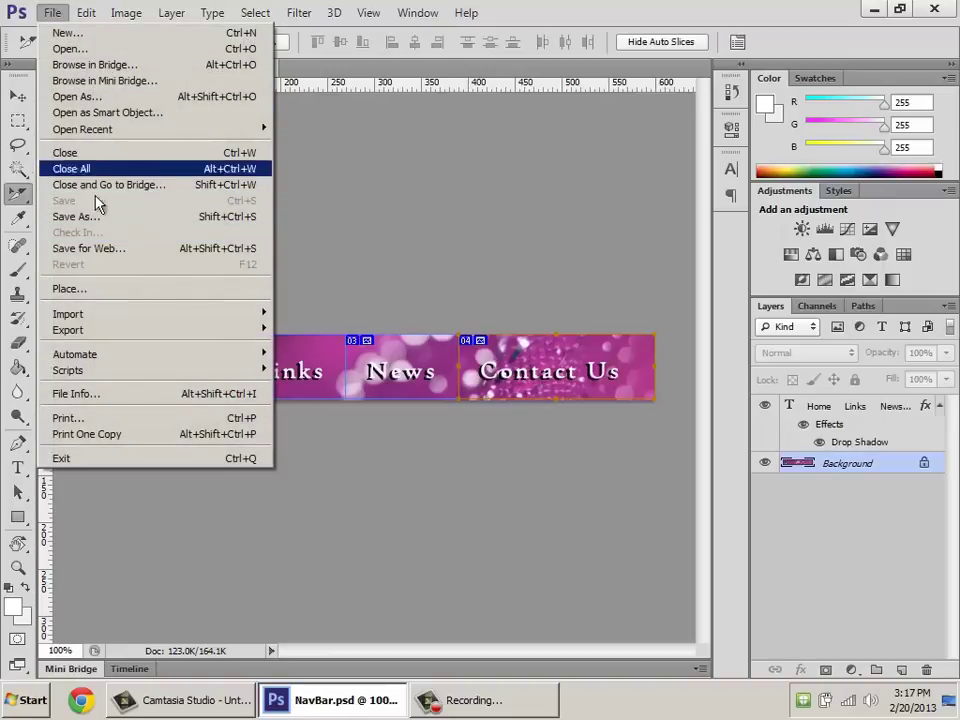
Step: Open Save for Web, enlarge the dialog, and select all four slices in the preview
left_click(97, 252)
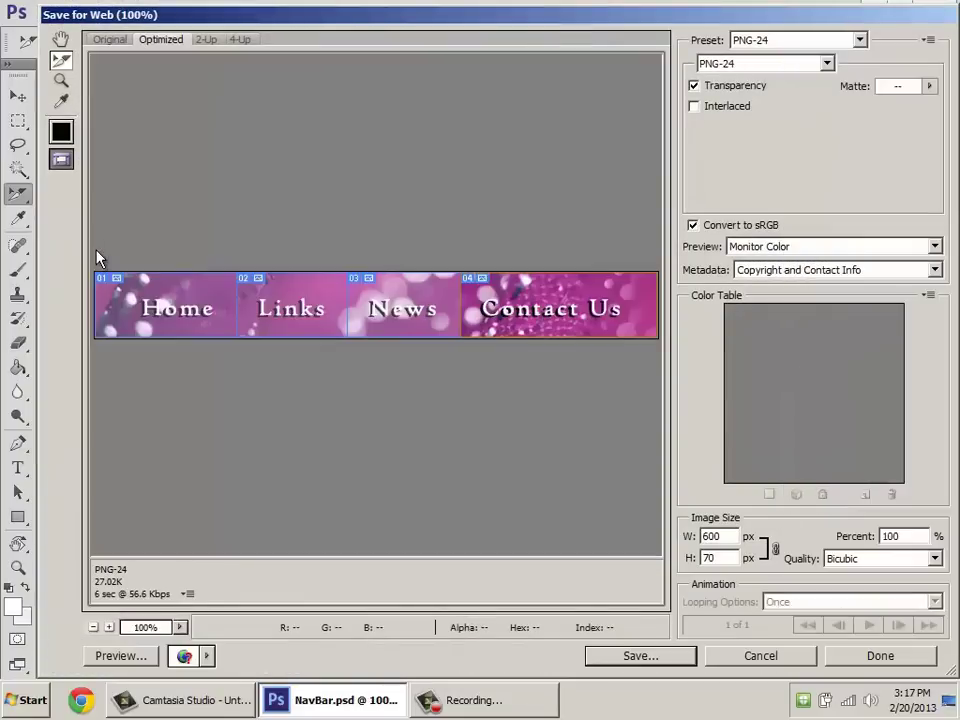
left_click_drag(40, 239, 9, 236)
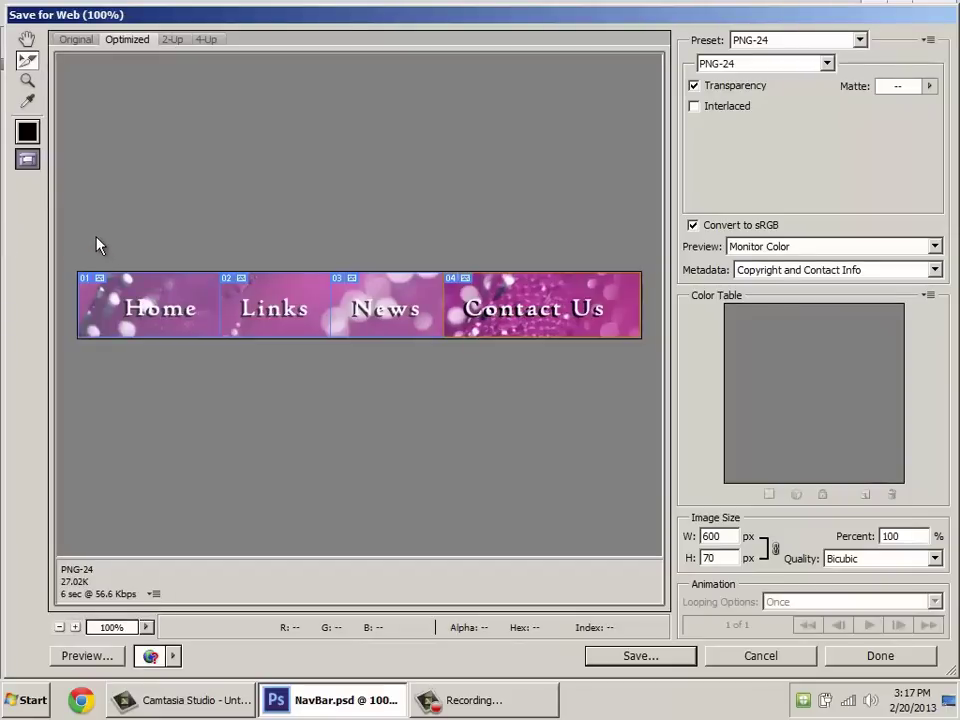
left_click(165, 325)
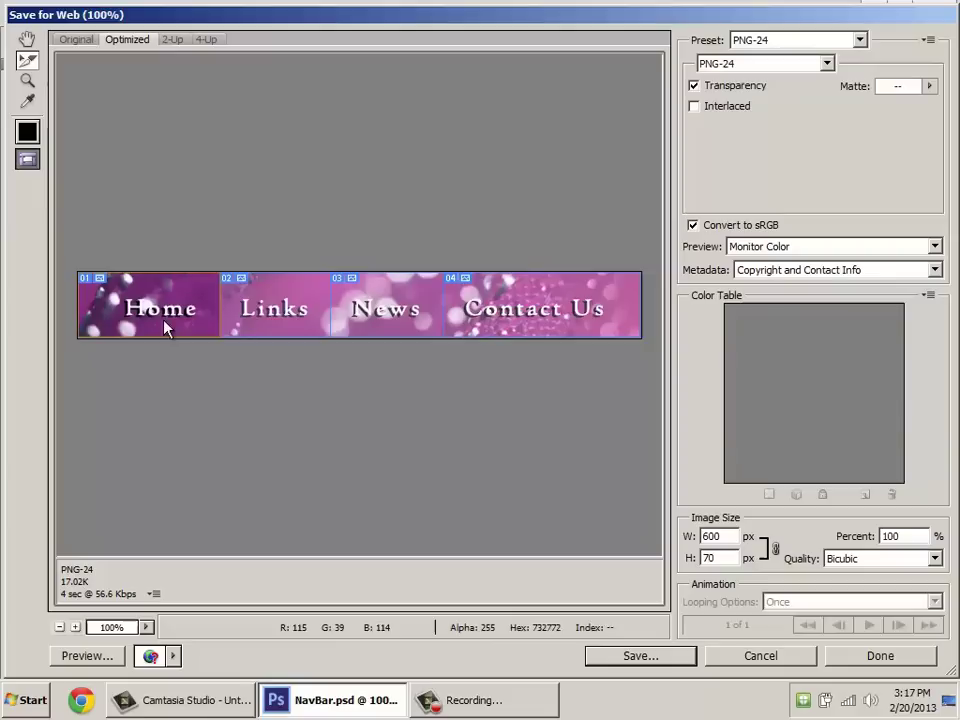
left_click(283, 313)
left_click(400, 314)
left_click(490, 313)
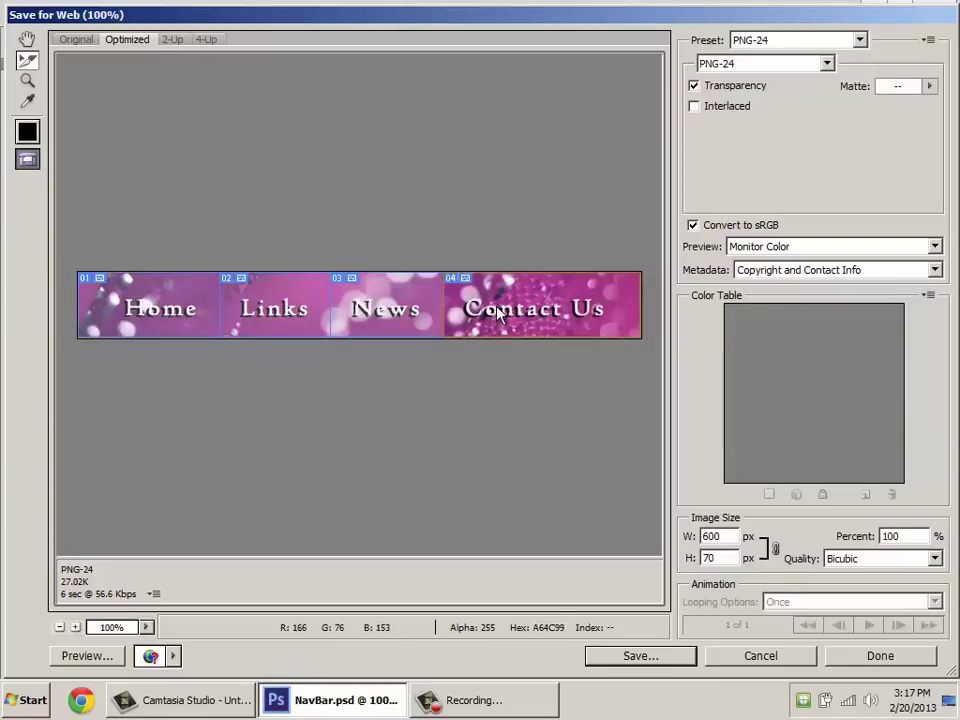
left_click(195, 313)
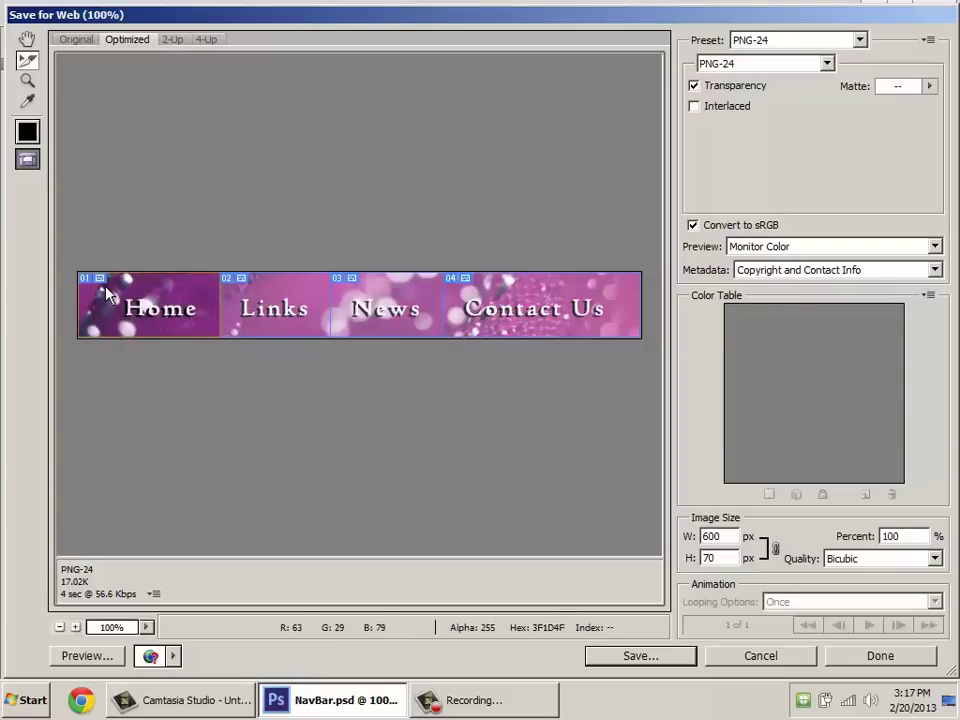
left_click_drag(106, 288, 550, 330)
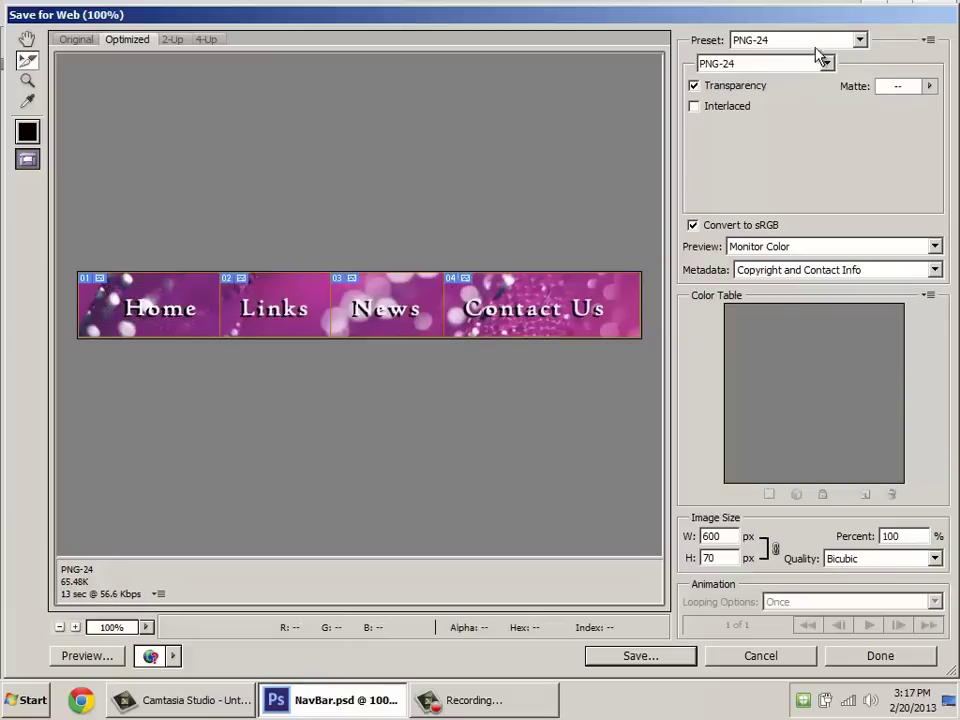
Step: Apply the JPEG Low preset, try quality 100, then drop it to about 10
left_click(860, 40)
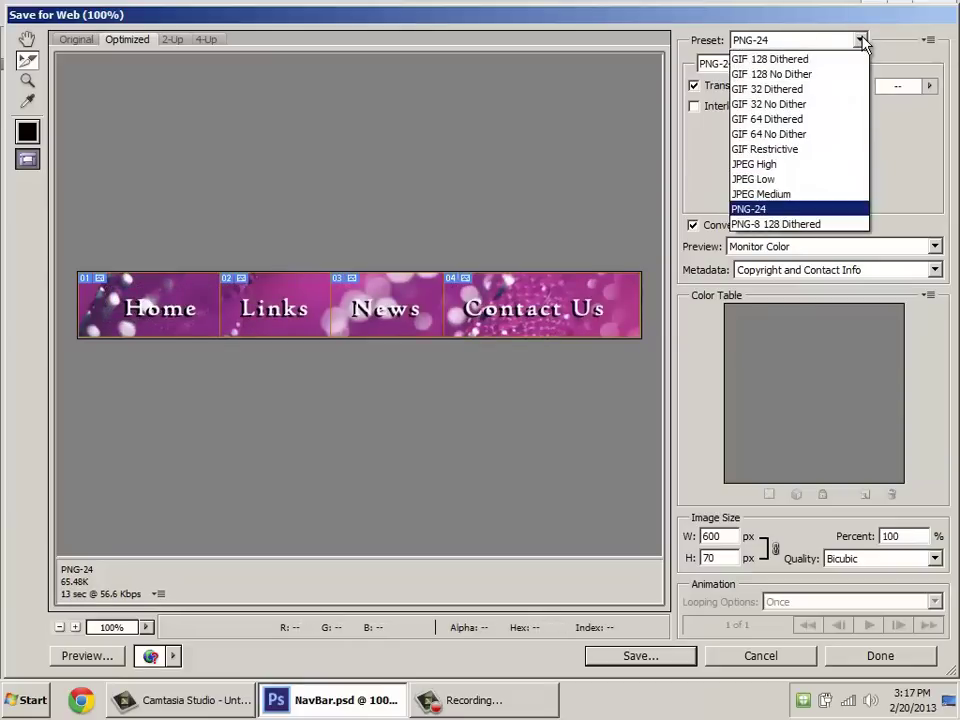
left_click(794, 181)
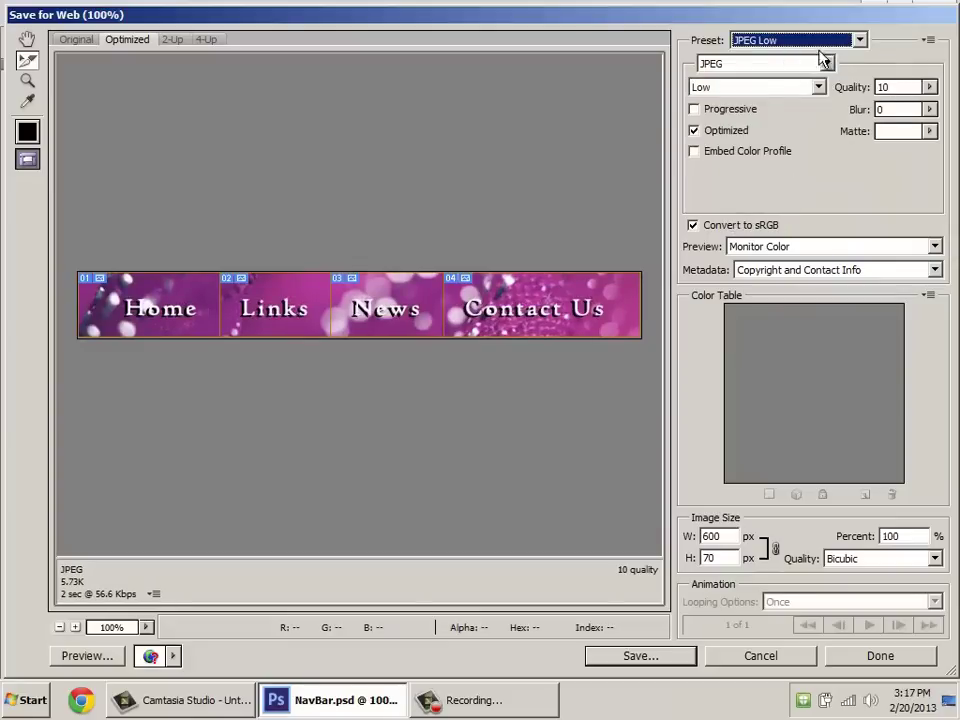
double_click(884, 87)
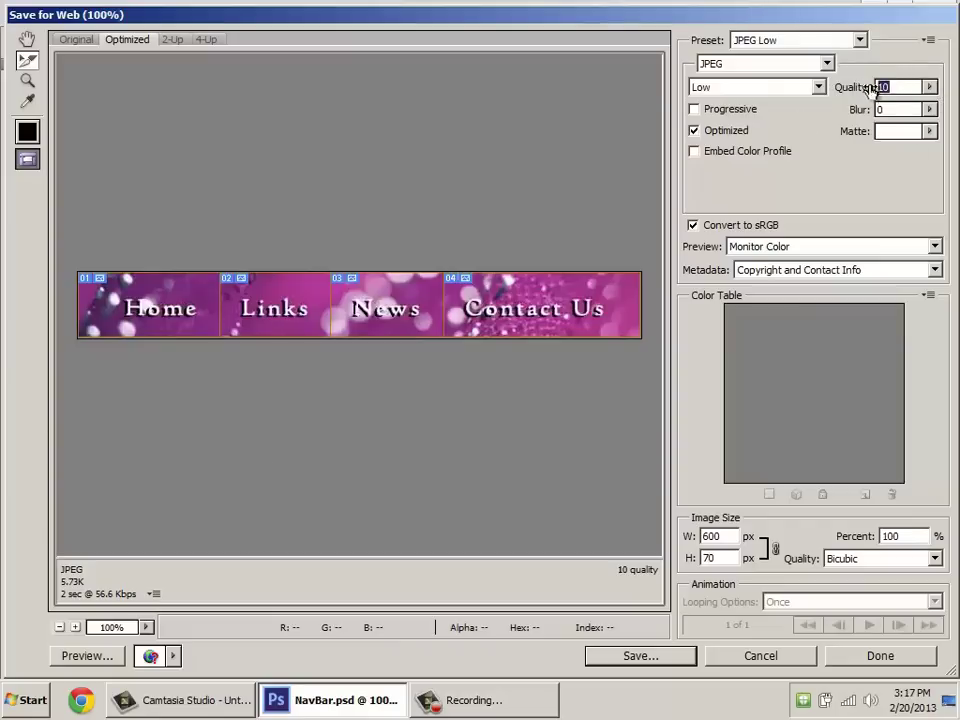
left_click(930, 88)
left_click_drag(849, 118, 926, 117)
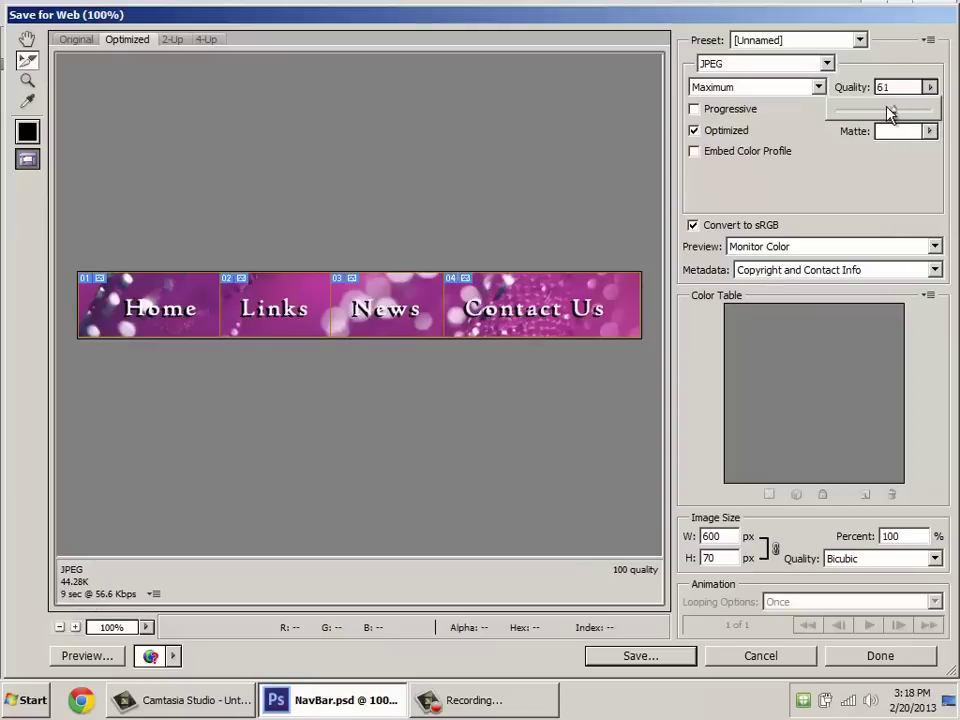
left_click_drag(861, 110, 846, 113)
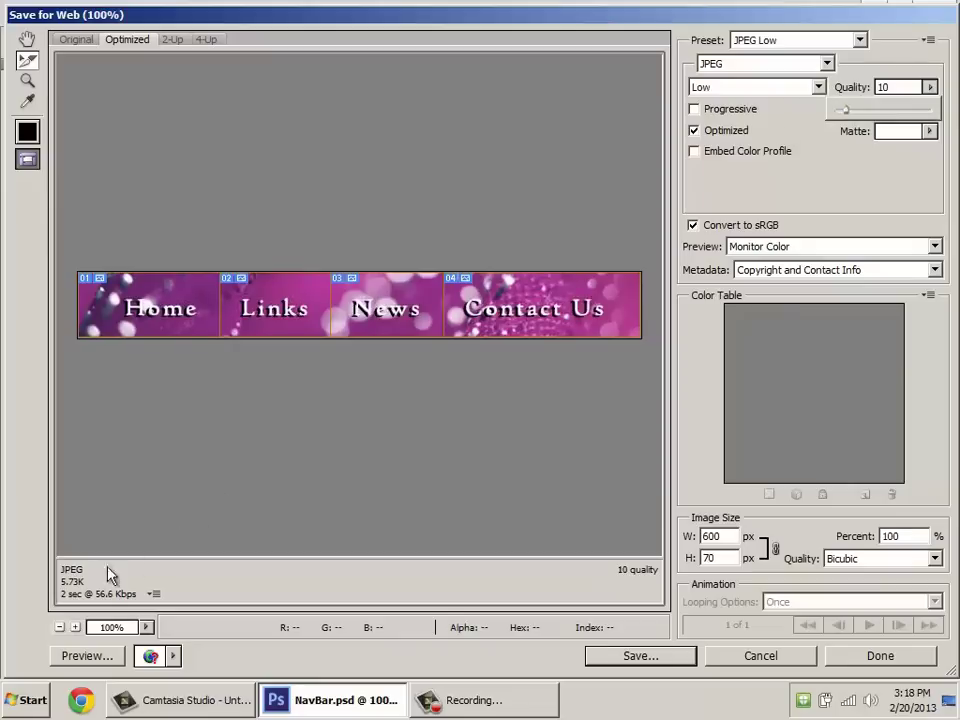
Step: Zoom the preview onto Home and compare quality 0 before setting it to 50
left_click(27, 80)
left_click_drag(96, 281, 198, 312)
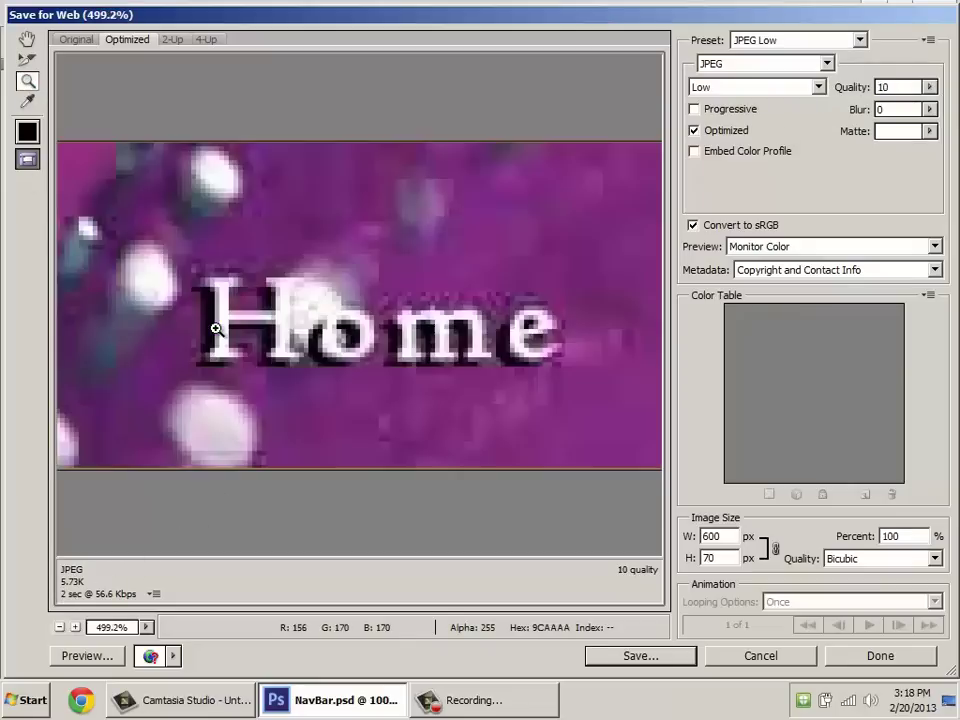
left_click(930, 88)
left_click_drag(845, 117, 828, 116)
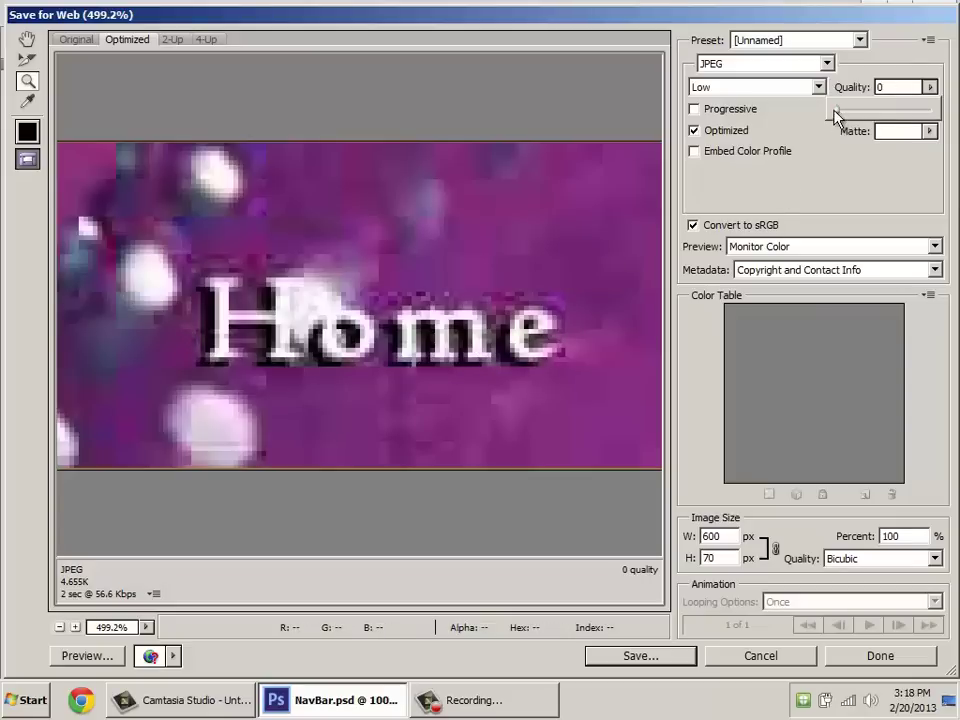
left_click_drag(872, 117, 882, 118)
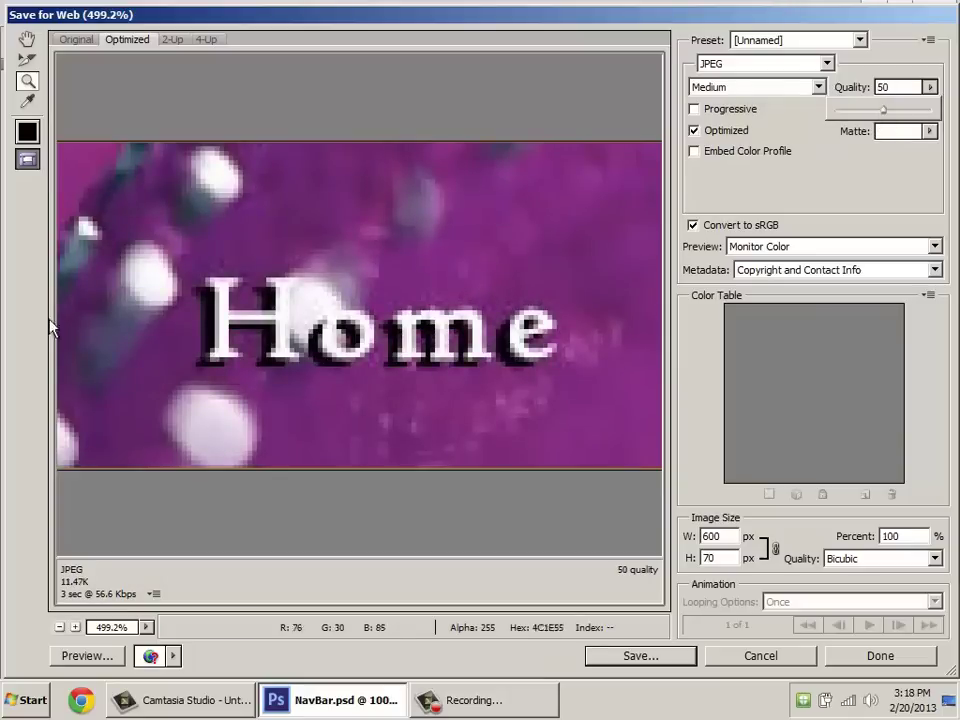
Step: Return the preview to 100% and open the Save Optimized As dialog on the Desktop
double_click(28, 82)
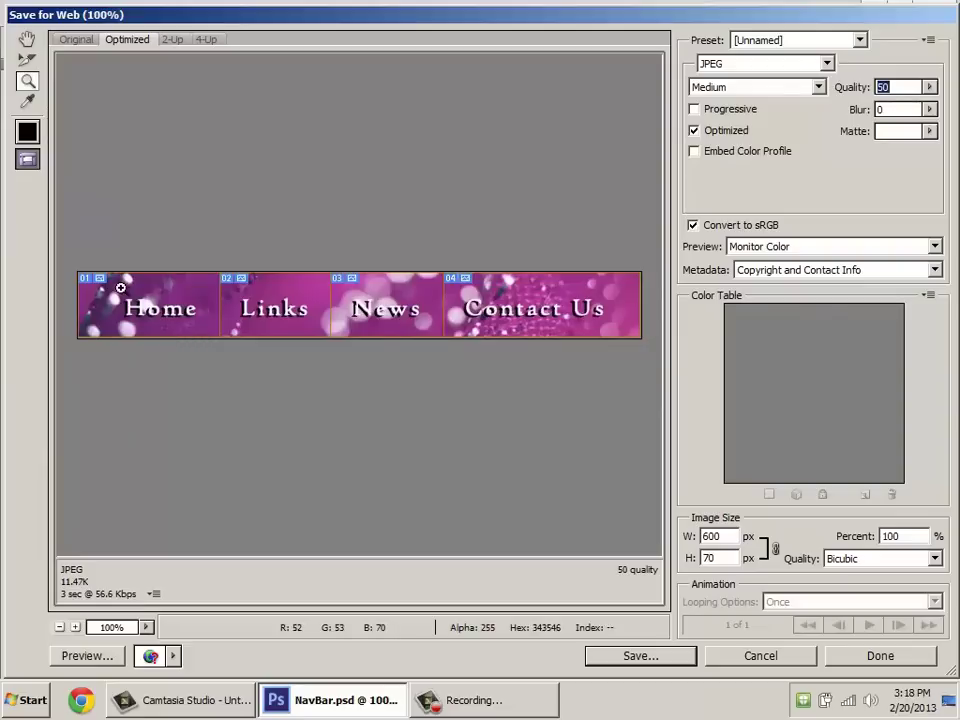
left_click_drag(118, 281, 216, 317)
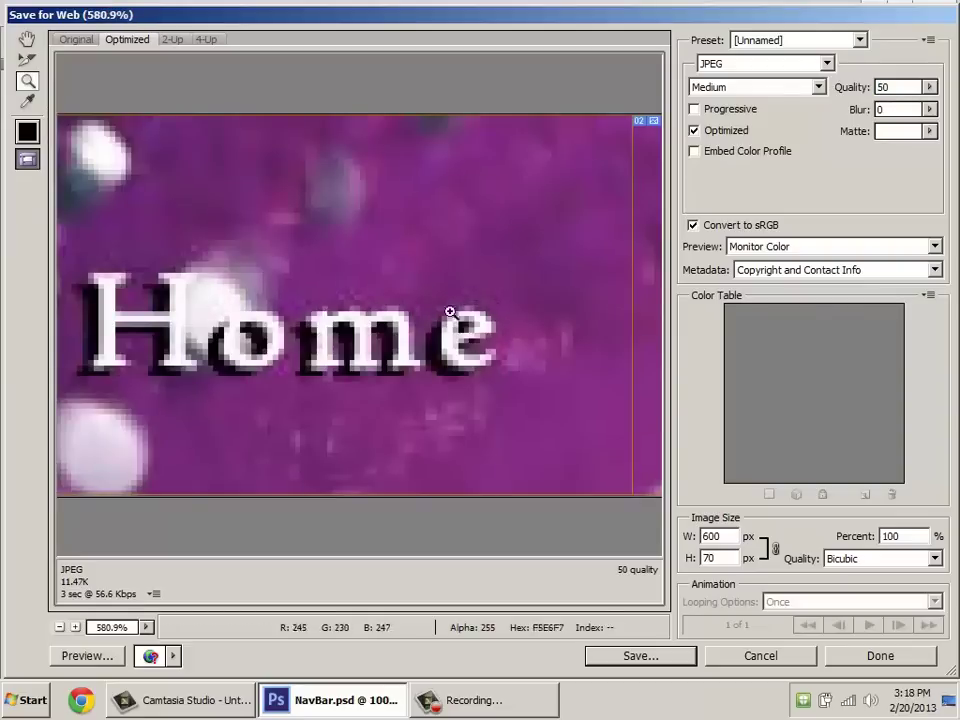
double_click(27, 84)
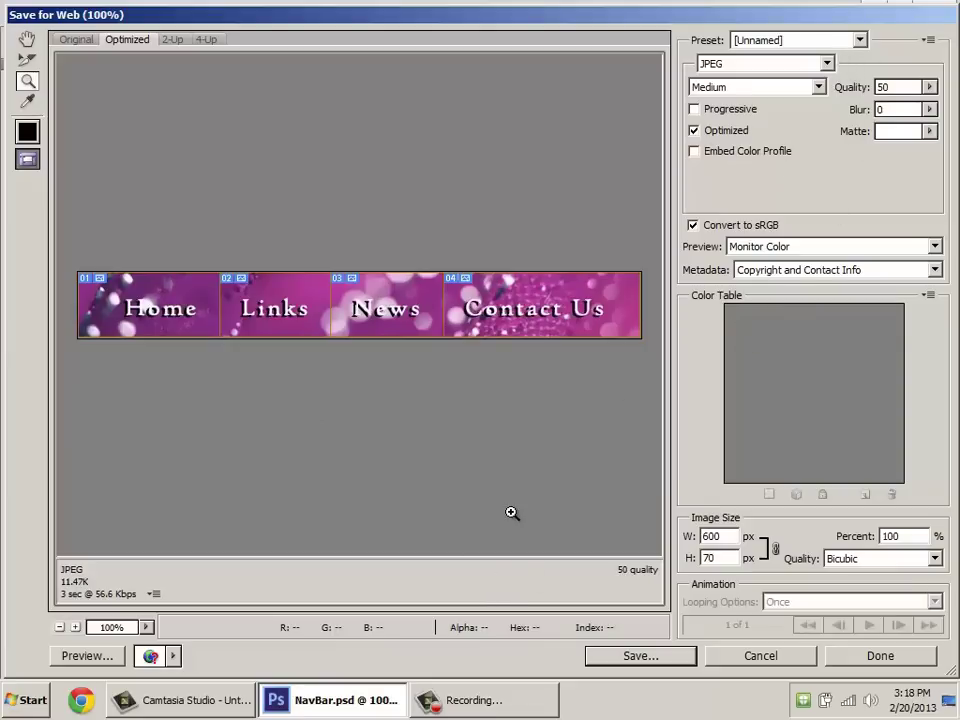
left_click(652, 662)
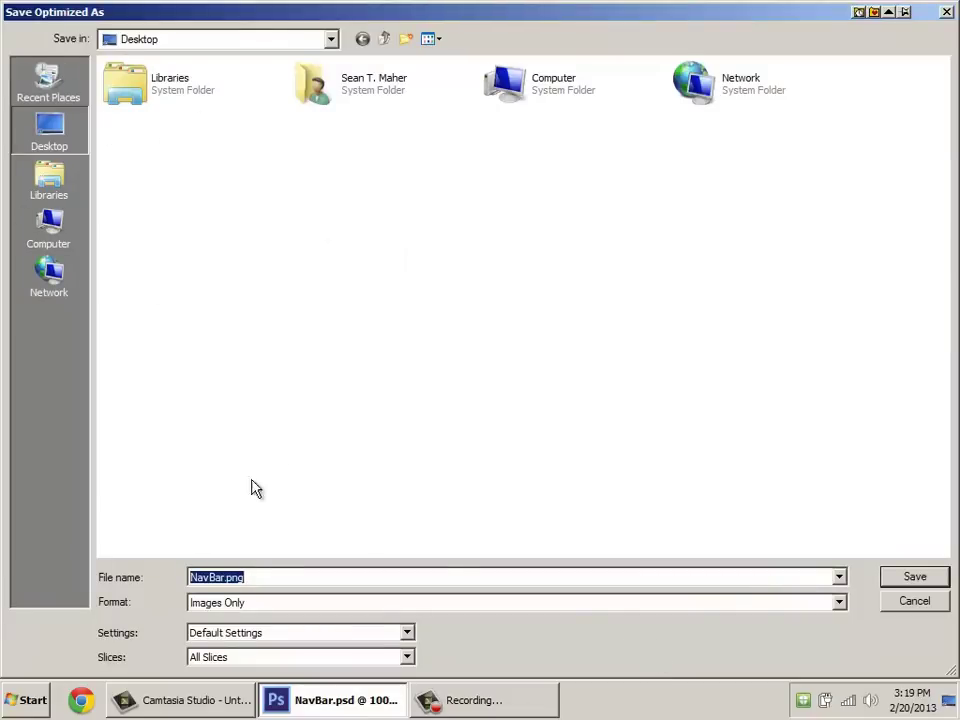
Step: Export the slices as NavBar.png with the Images Only format
left_click(236, 577)
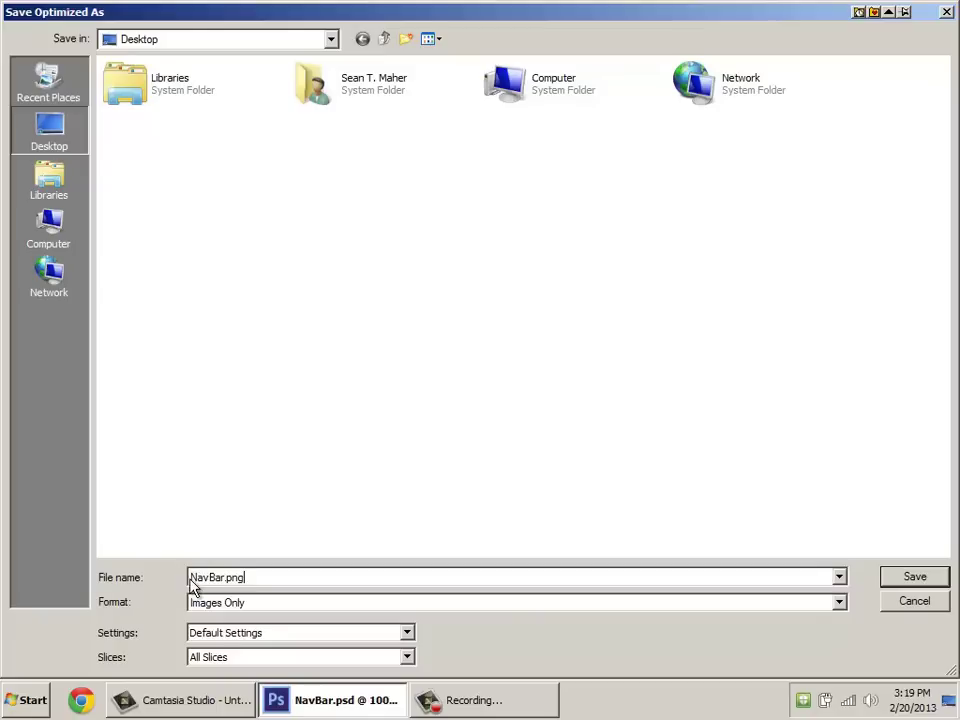
left_click_drag(197, 577, 259, 574)
left_click(262, 577)
left_click(381, 603)
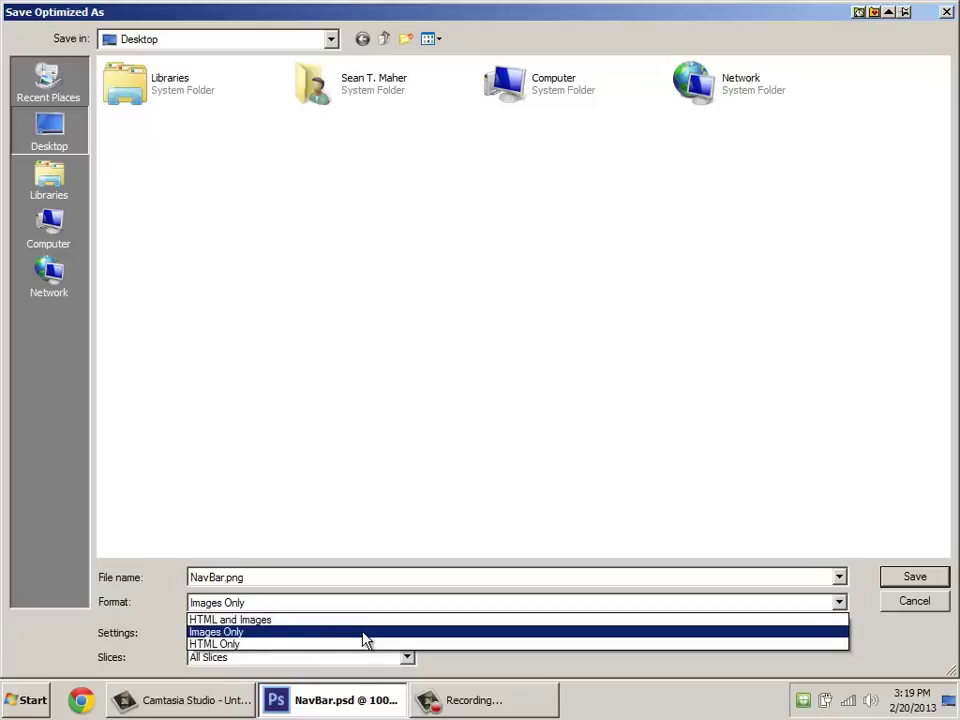
left_click(365, 638)
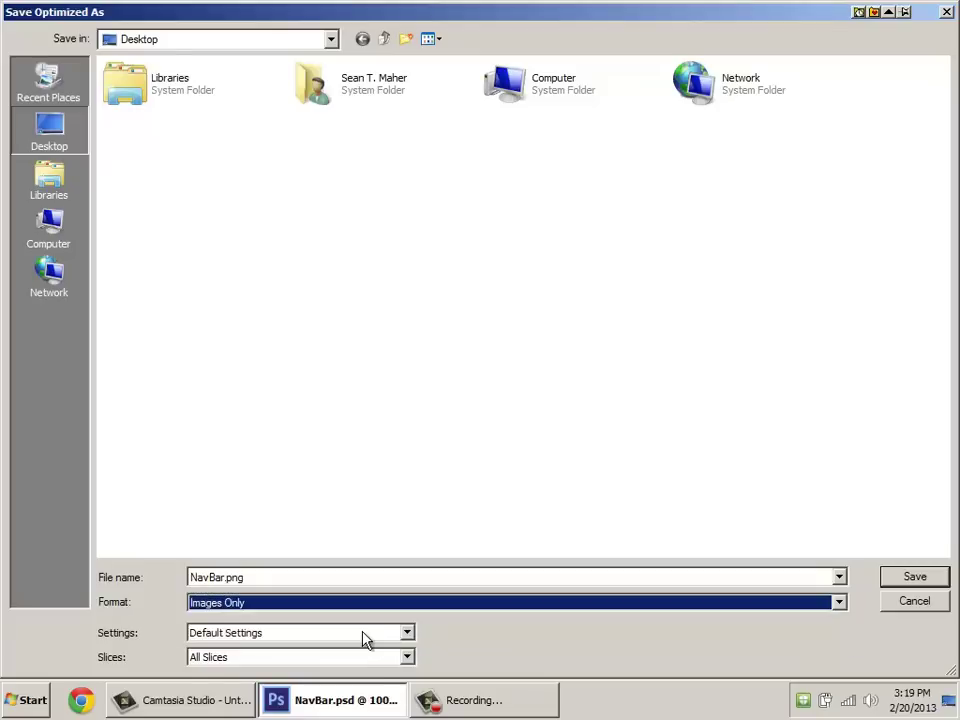
left_click(922, 578)
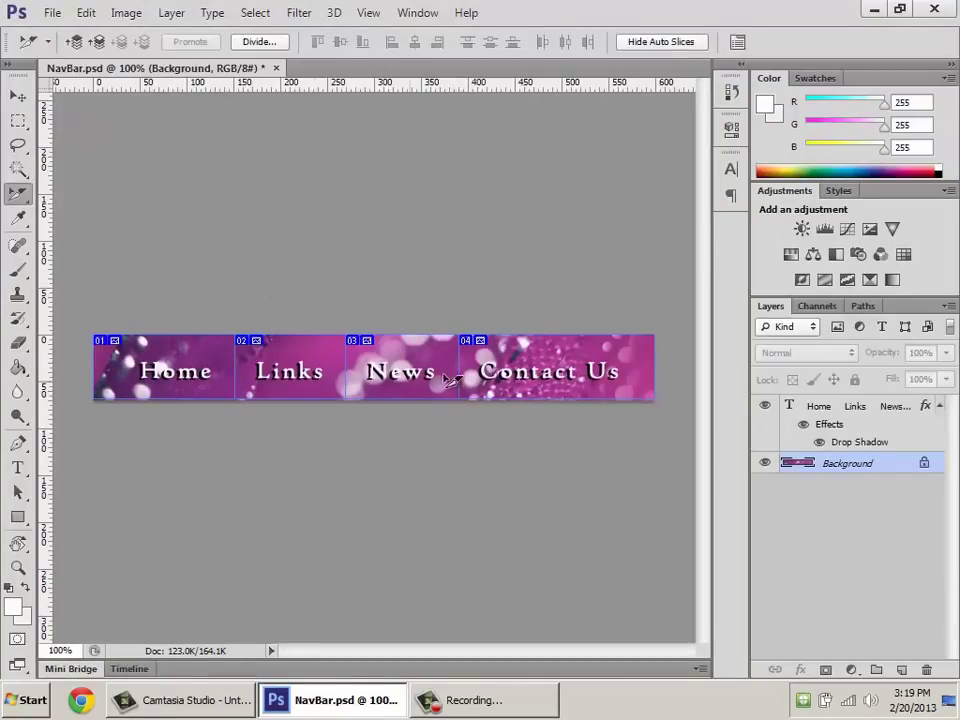
Step: Save NavBar.psd and minimise Photoshop to show the desktop
left_click(47, 13)
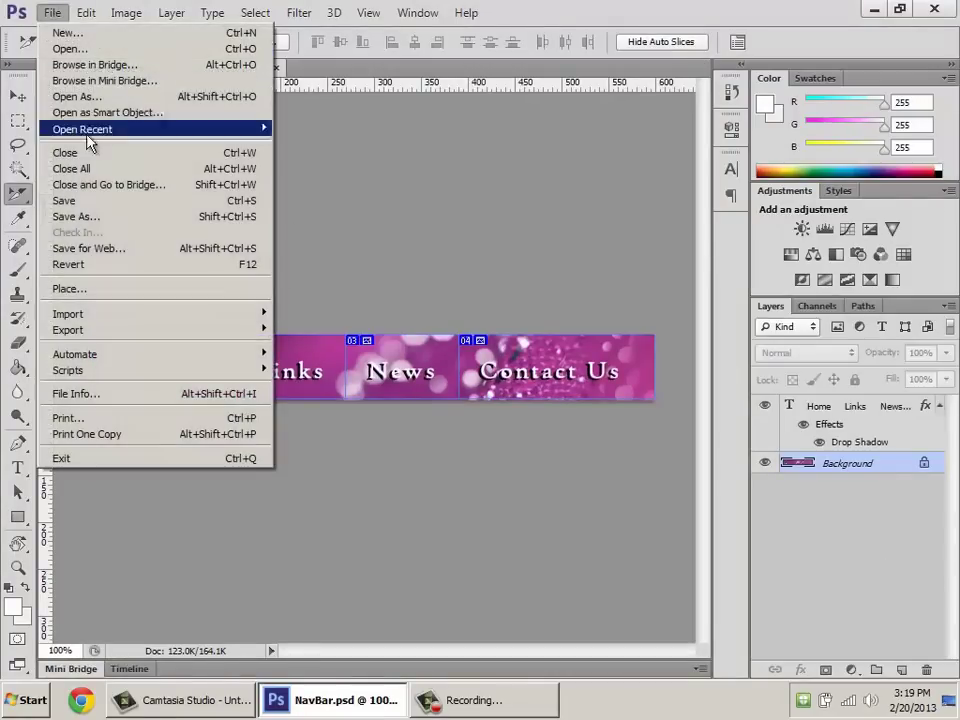
left_click(88, 203)
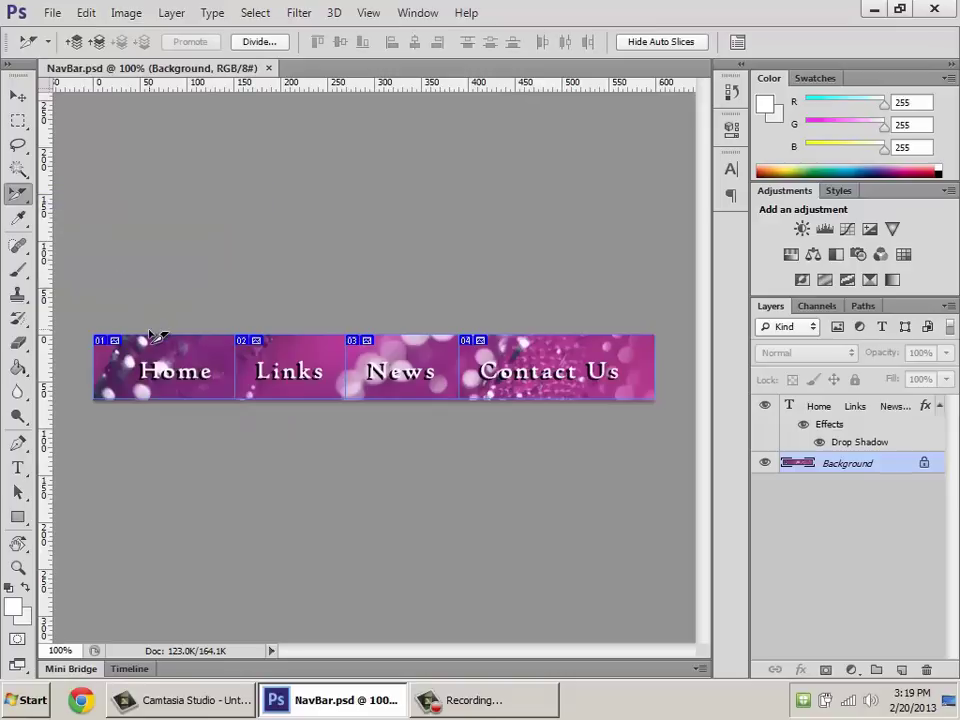
left_click(47, 13)
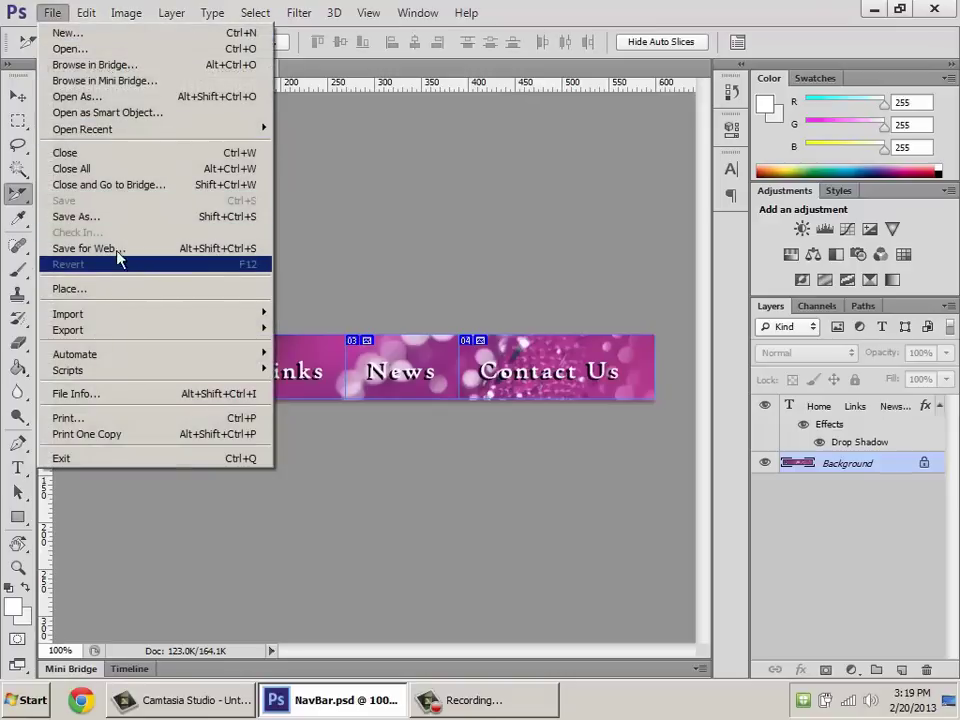
left_click(600, 242)
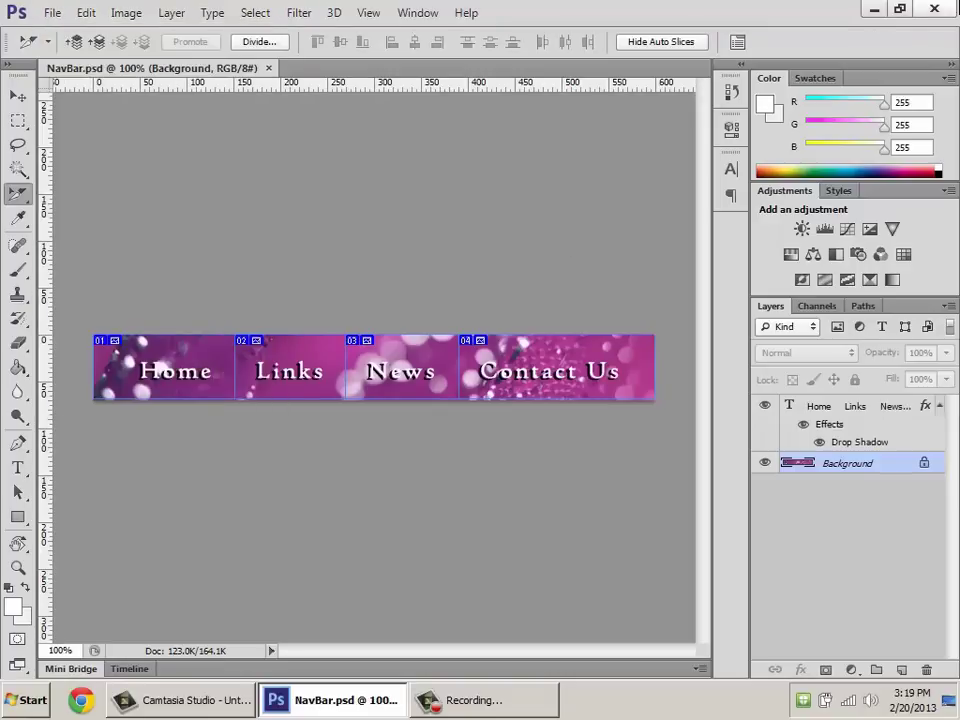
left_click(873, 9)
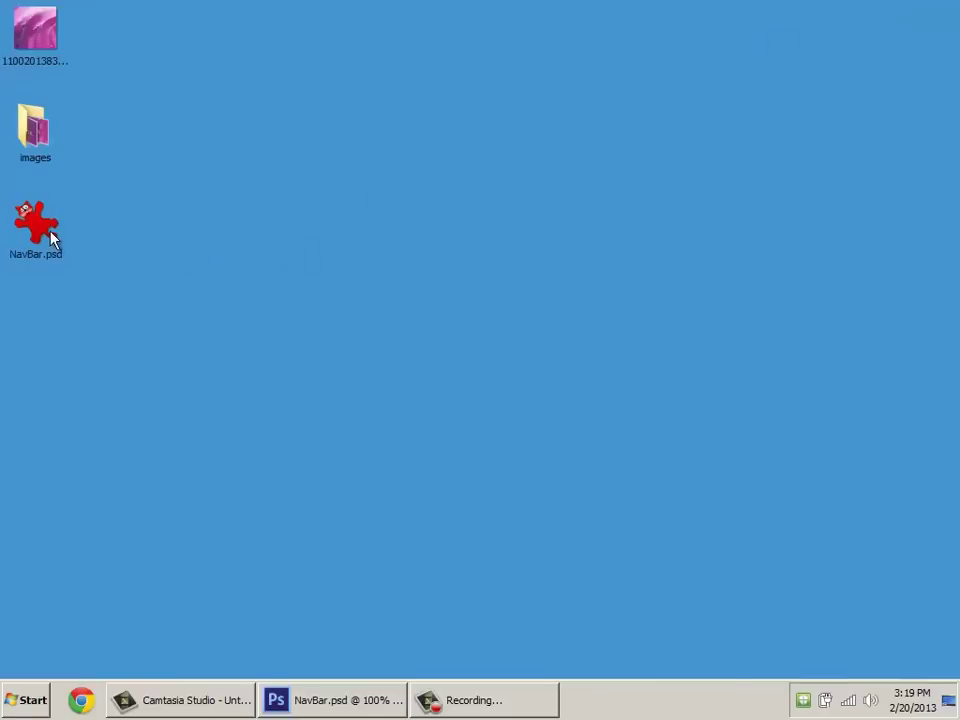
Step: Open the images folder and check Contact-Us.jpg, Home.jpg, Links.jpg and News.jpg
left_click(21, 45)
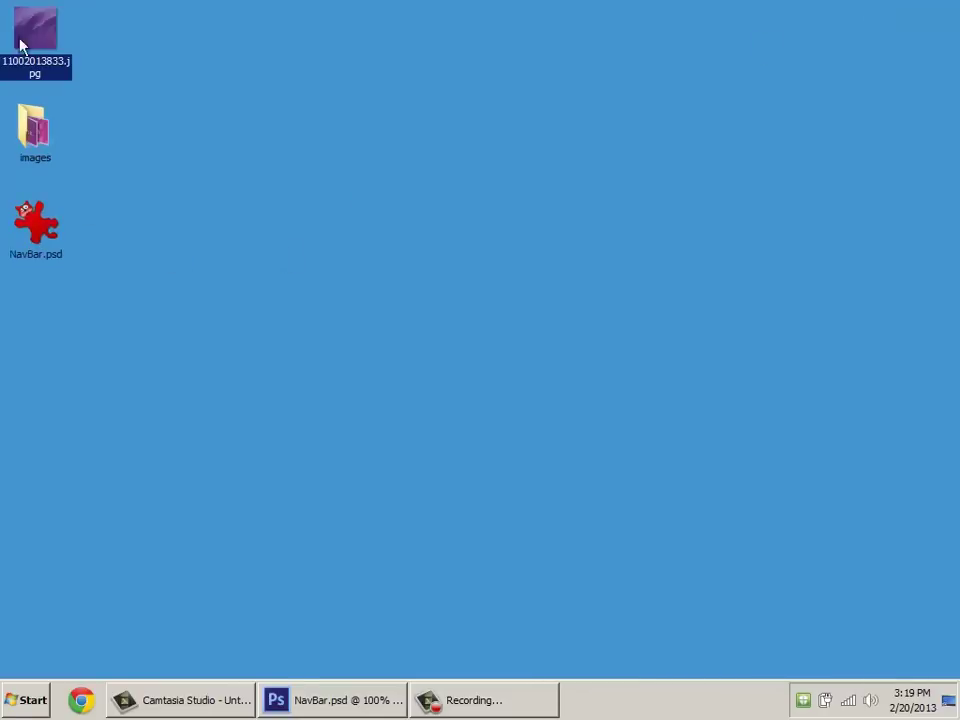
left_click(22, 146)
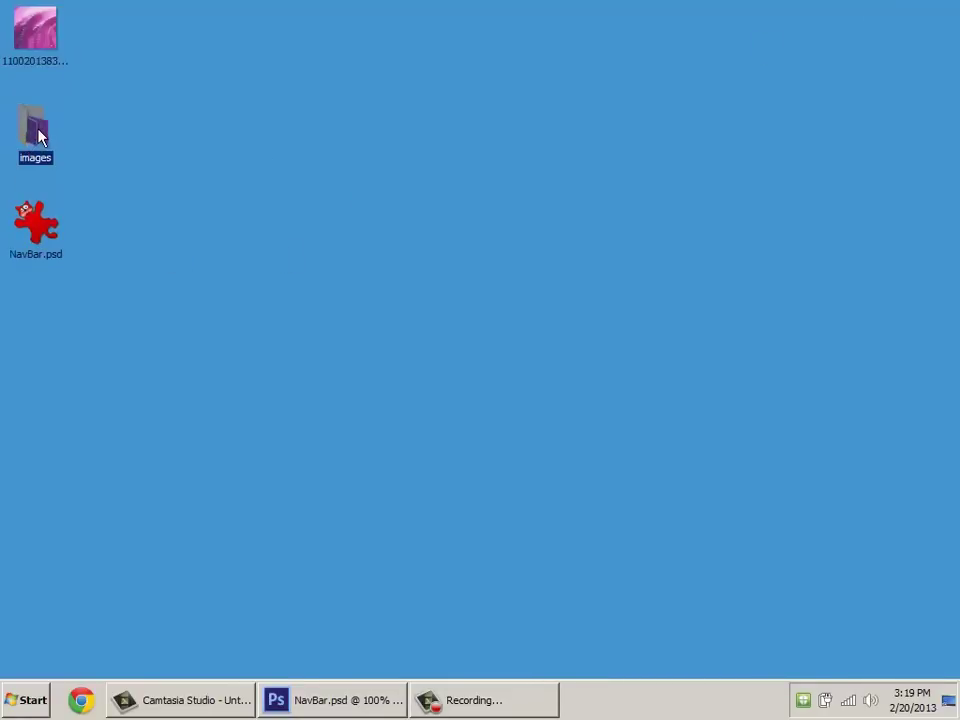
double_click(40, 136)
left_click(431, 231)
left_click(557, 218)
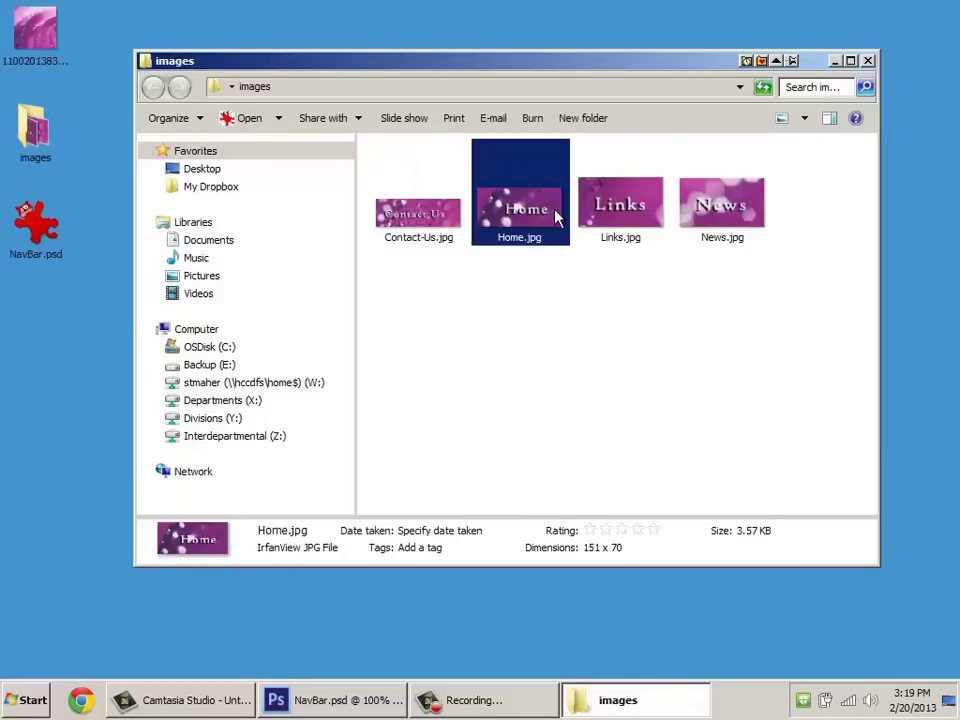
left_click(620, 210)
left_click(729, 219)
left_click(435, 245)
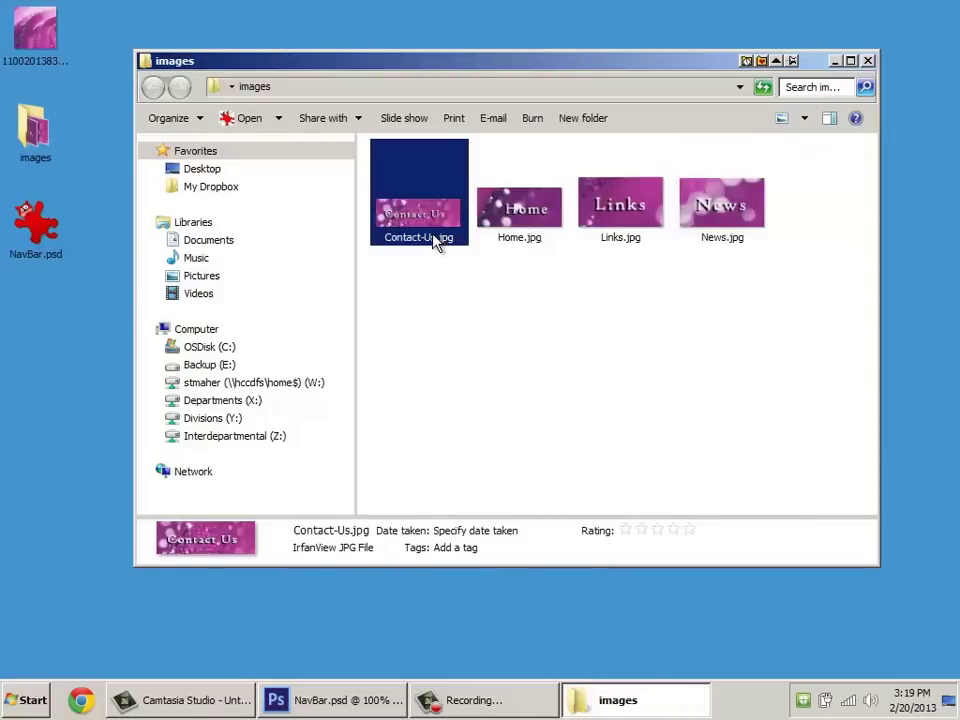
left_click(538, 227)
left_click(613, 214)
left_click(497, 233)
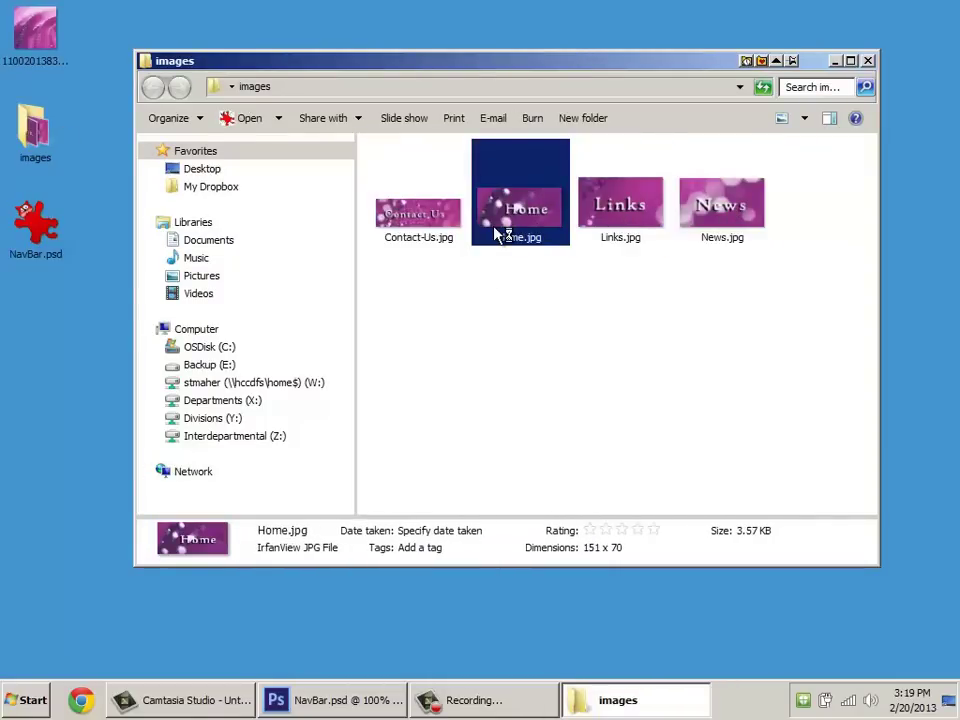
Step: View Home.jpg and the other JPEGs in the image viewer, then return to Photoshop
double_click(496, 233)
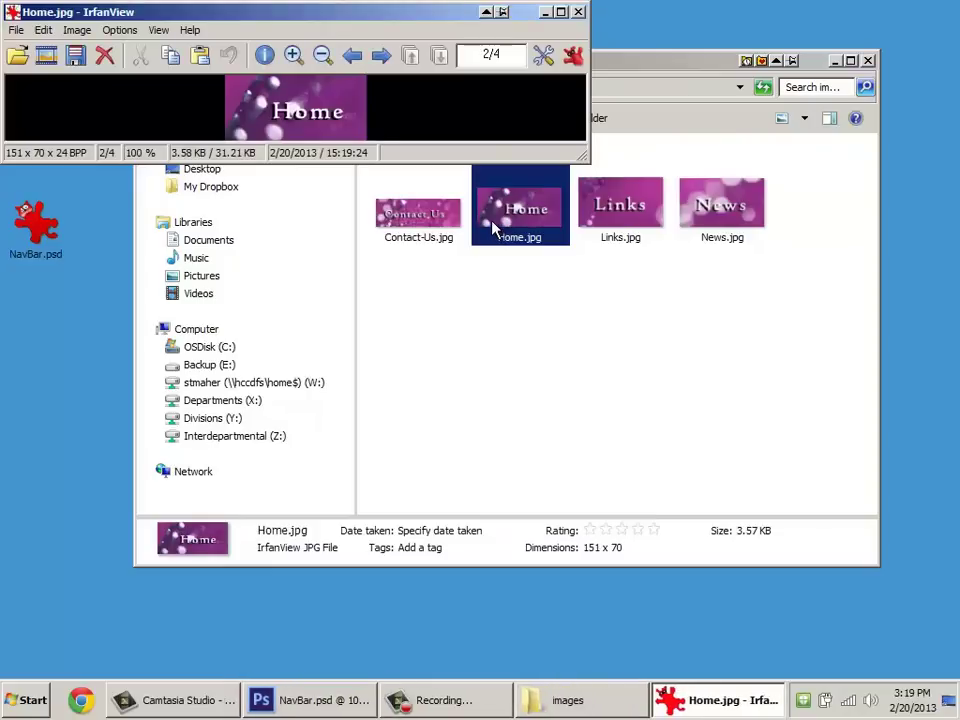
key("space")
key("space")
key("space")
left_click(672, 281)
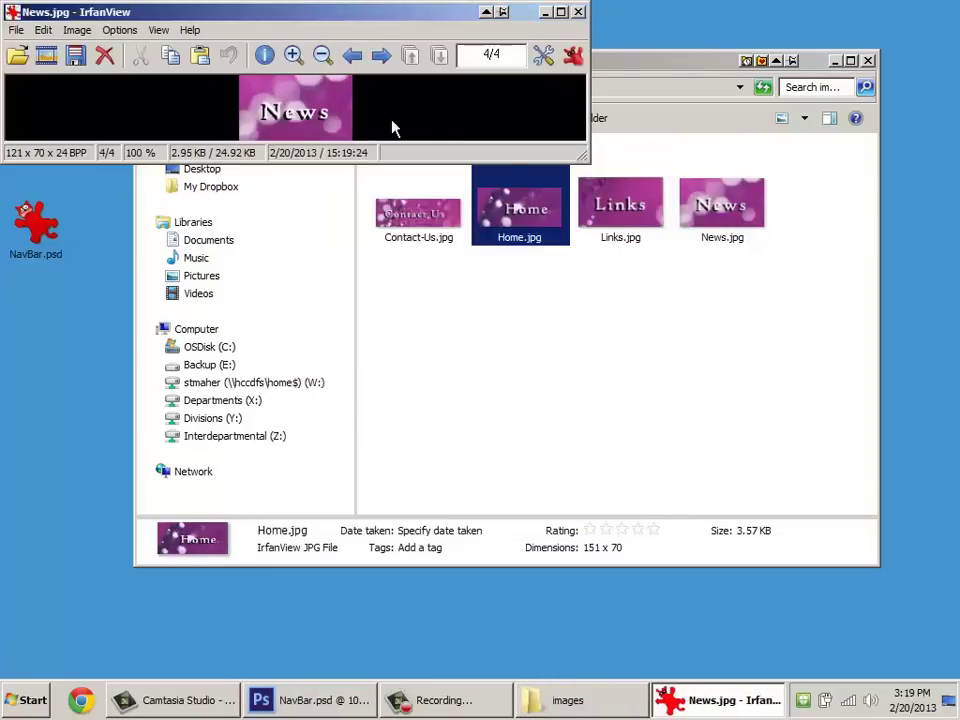
left_click(578, 12)
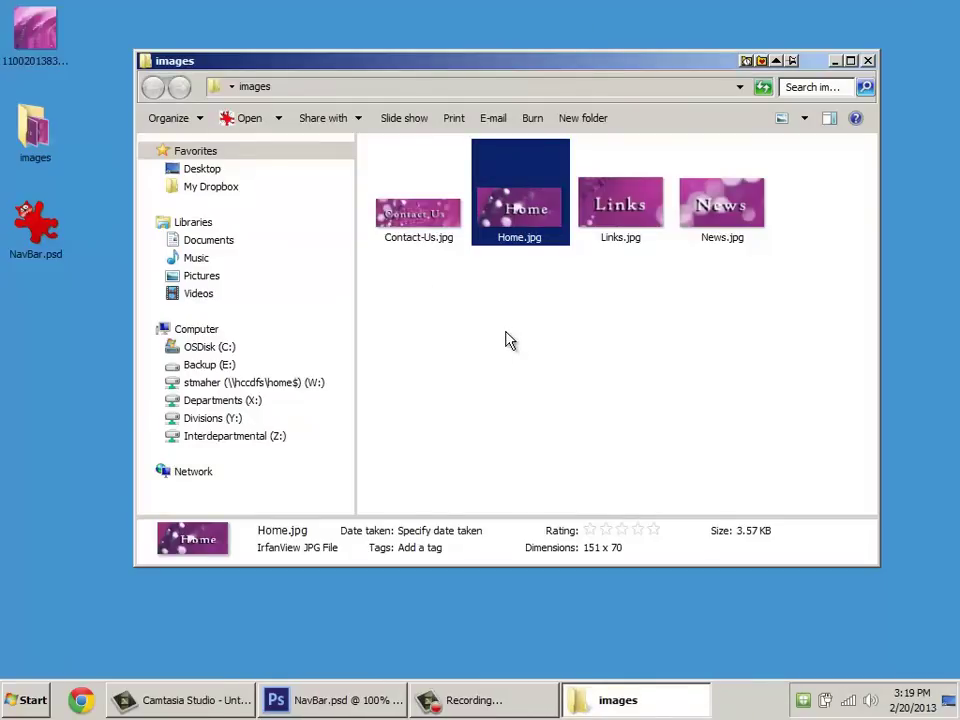
left_click(345, 700)
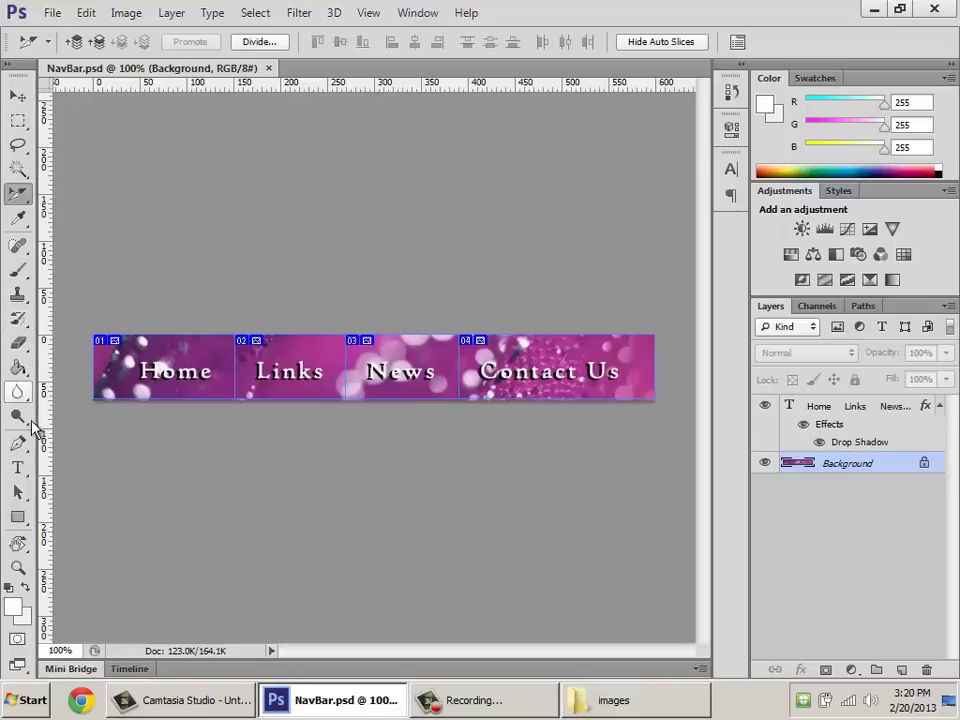
Step: Delete 'Us' from the Contact Us label with the Type tool
left_click(19, 472)
double_click(602, 371)
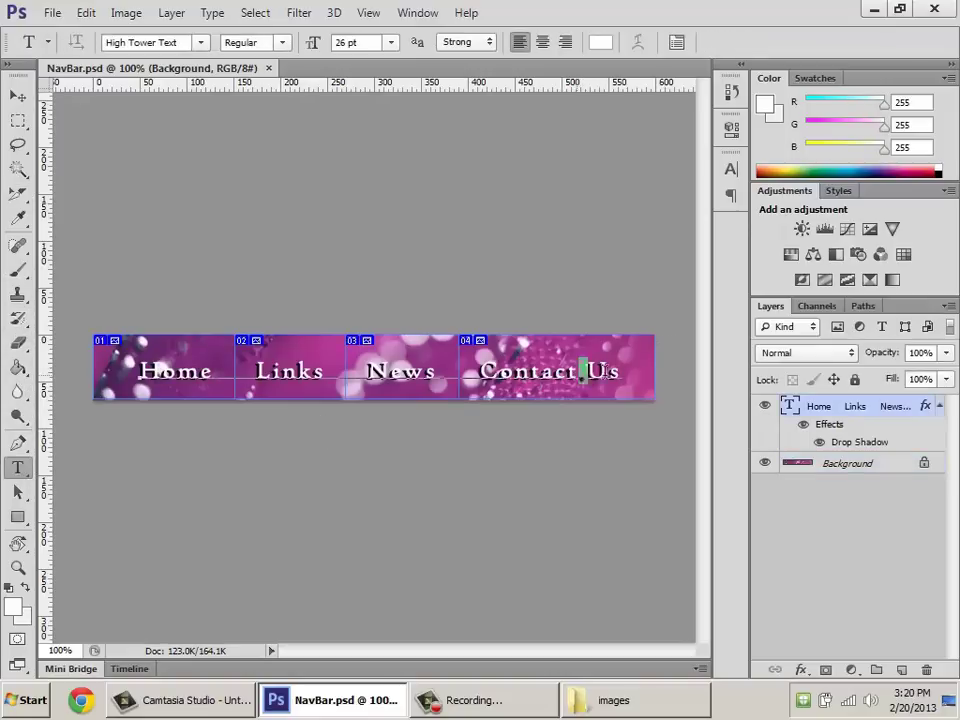
key("BackSpace")
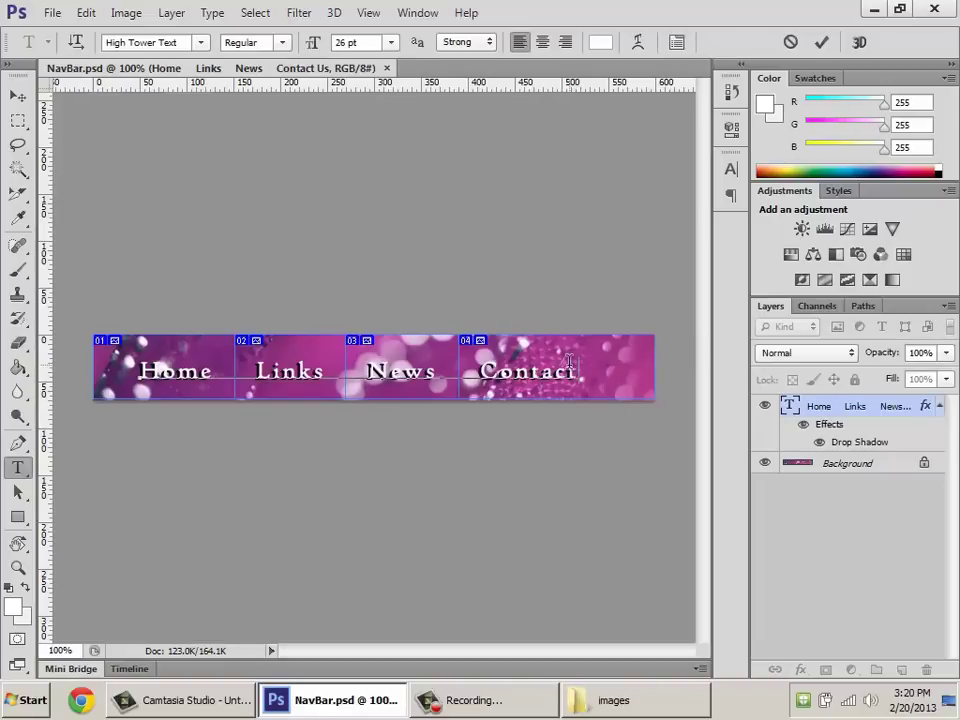
Step: Commit the text edit and save NavBar.psd
left_click(50, 14)
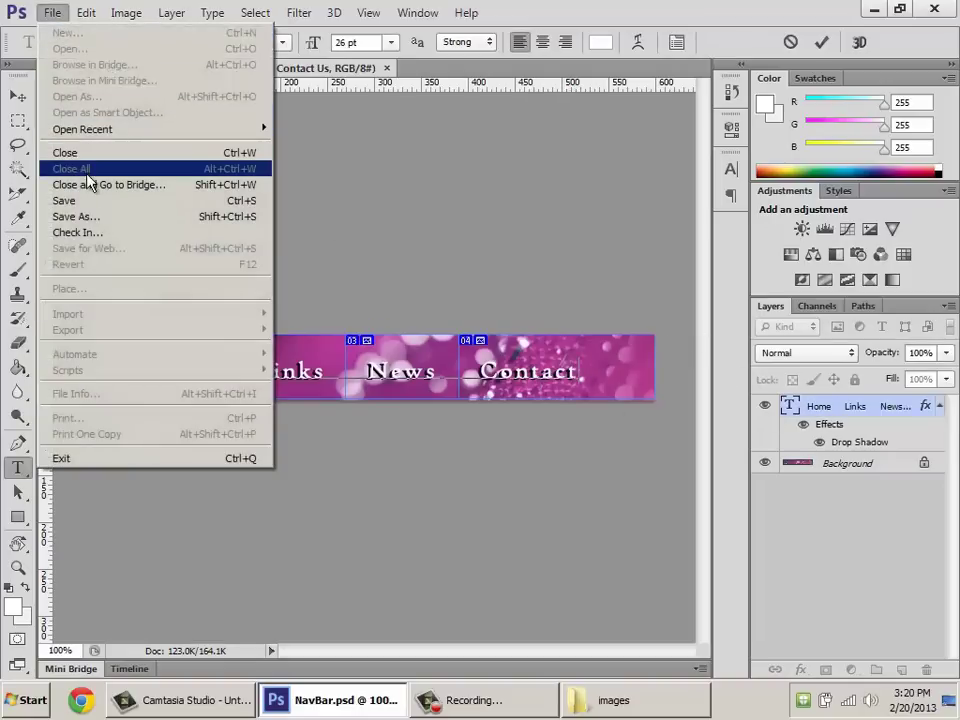
left_click(18, 95)
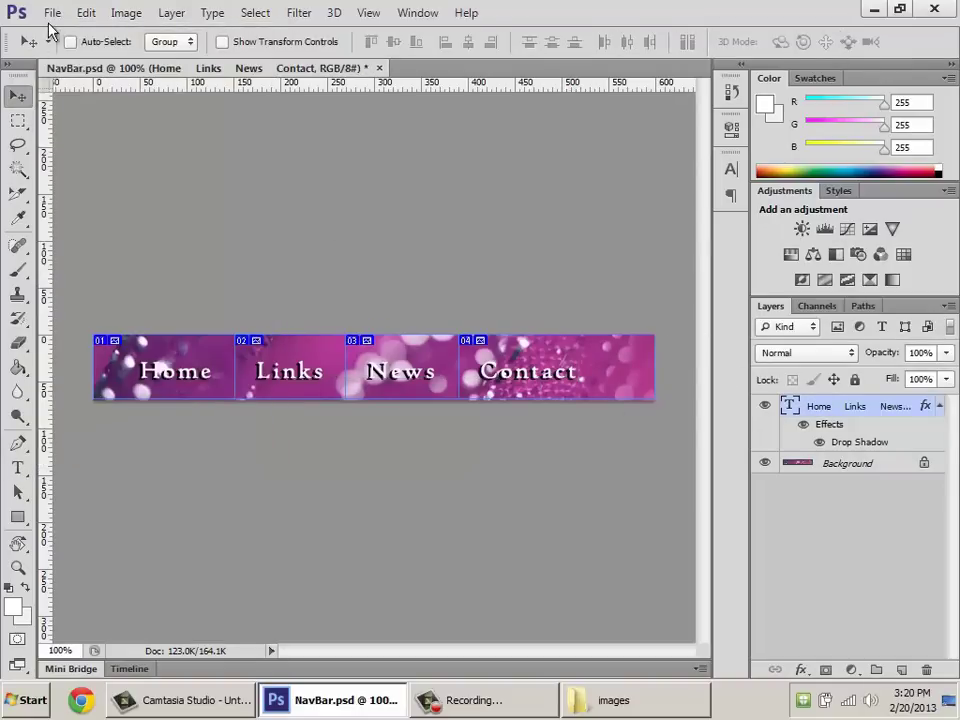
left_click(51, 14)
left_click(50, 16)
left_click(49, 16)
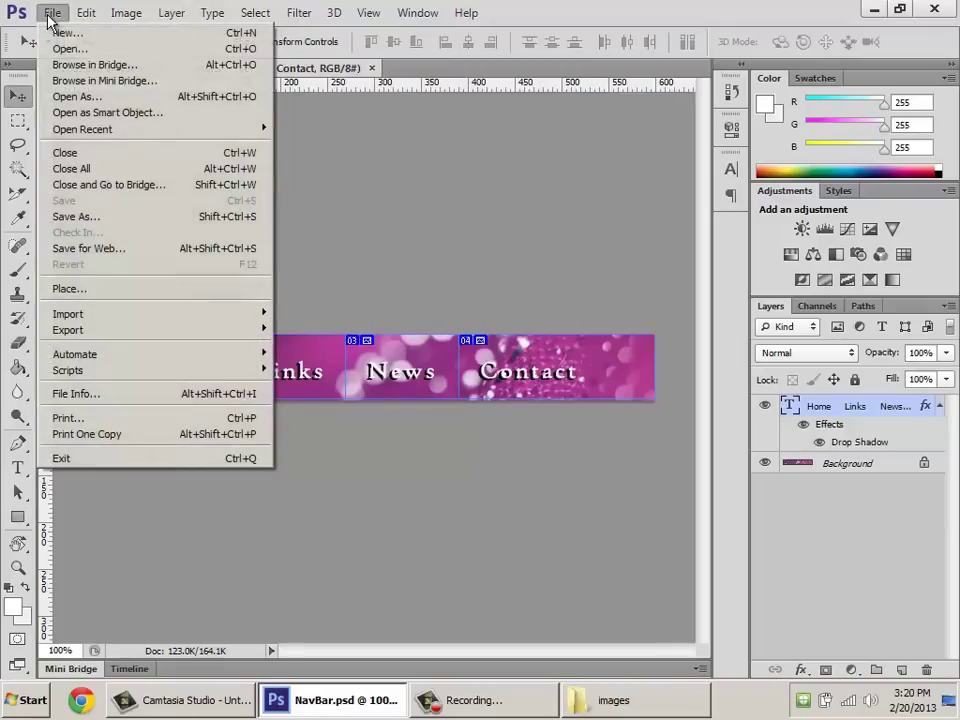
Step: Re-export the four slices with Save for Web, replacing the existing JPEGs
left_click(113, 252)
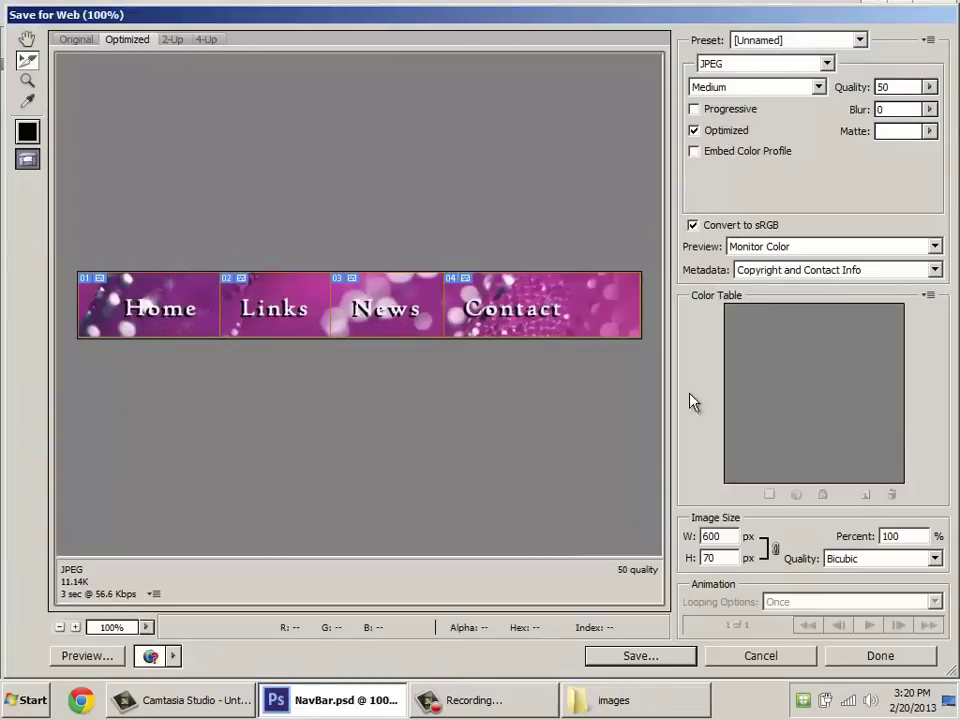
left_click(652, 659)
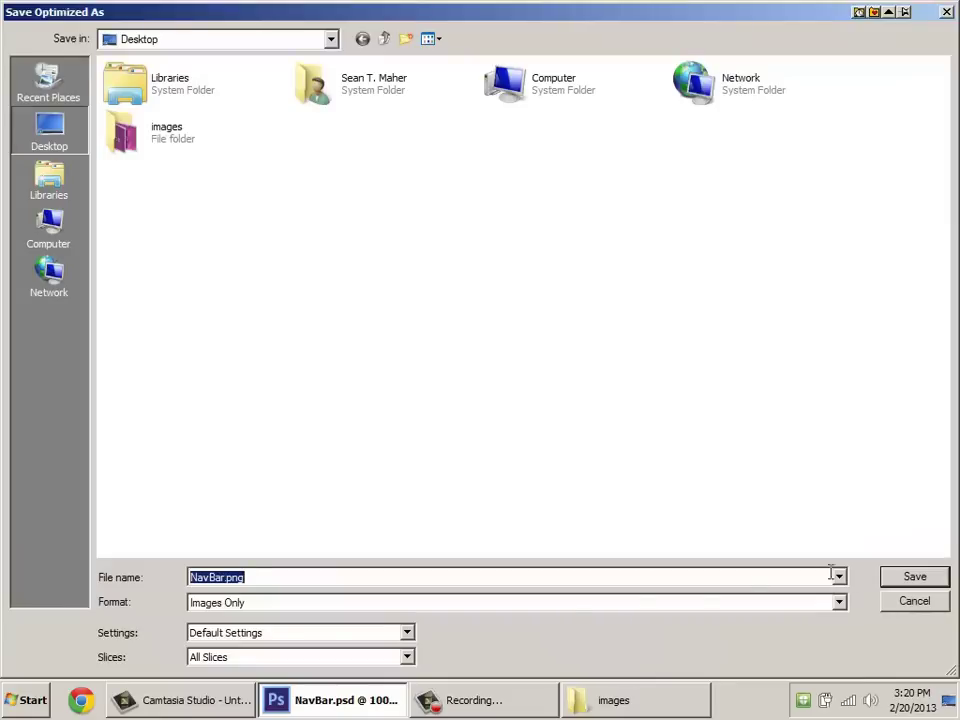
left_click(933, 580)
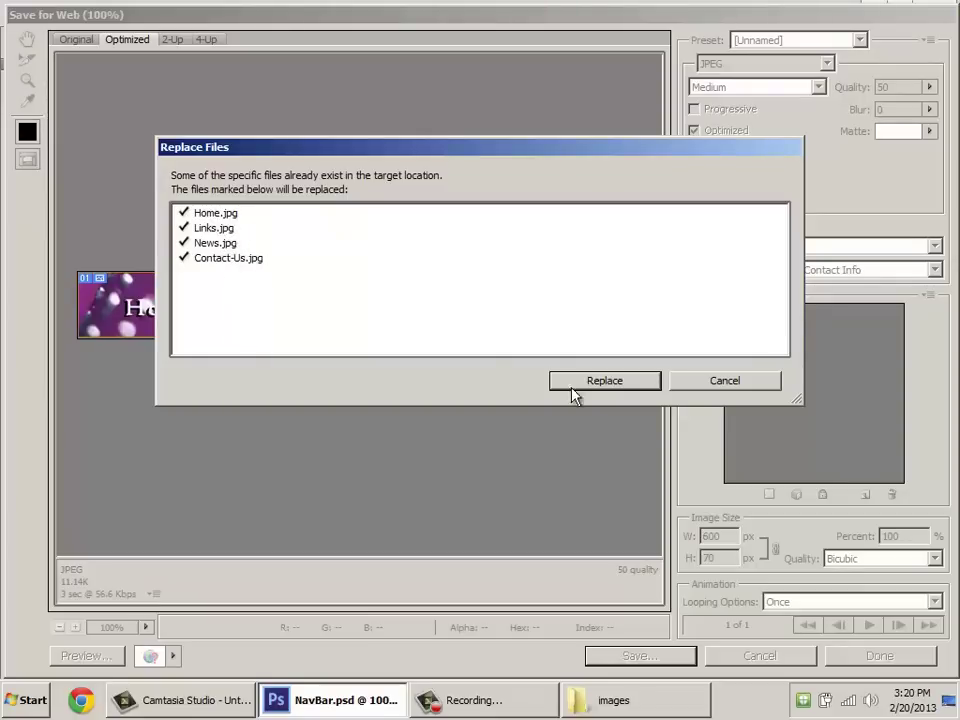
left_click(605, 381)
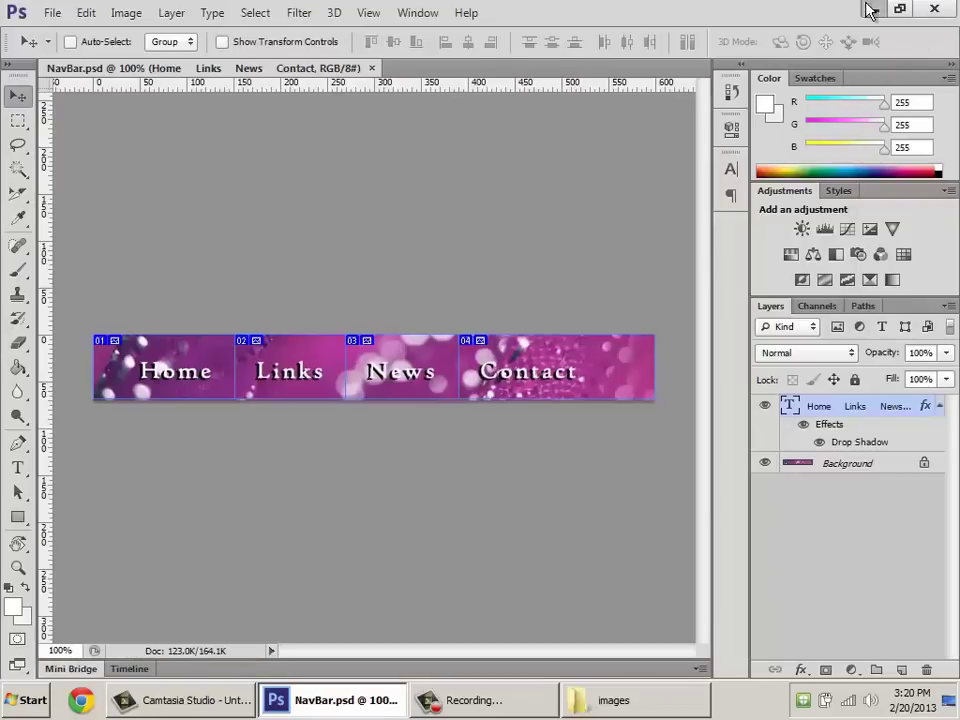
left_click(868, 9)
Step: Check that Contact-Us.jpg's preview now reads just 'Contact', then deselect it
left_click(426, 200)
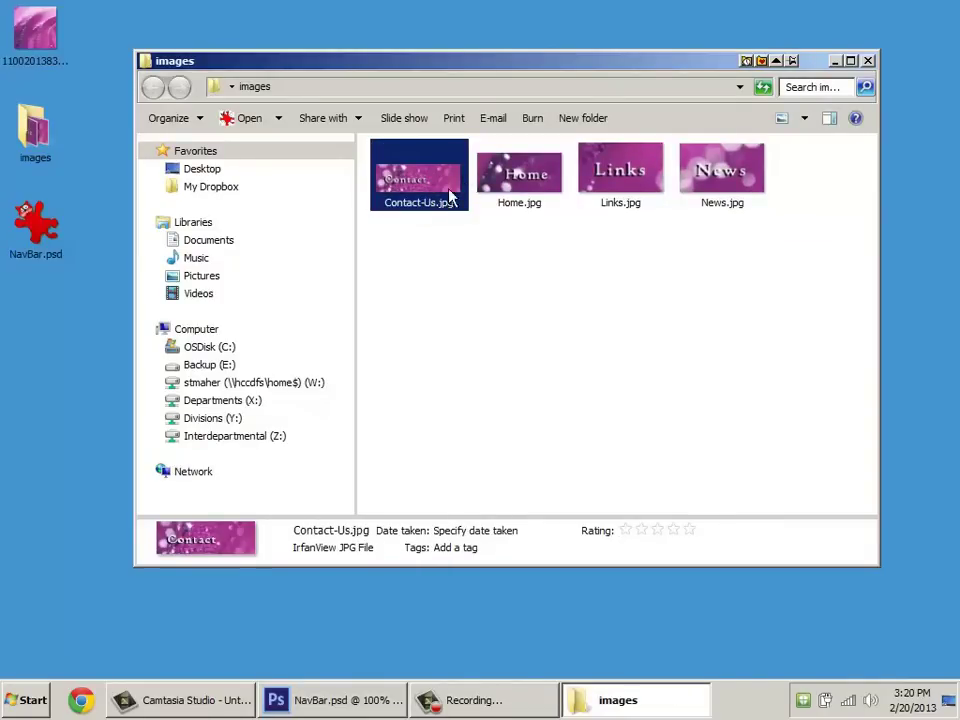
left_click(476, 294)
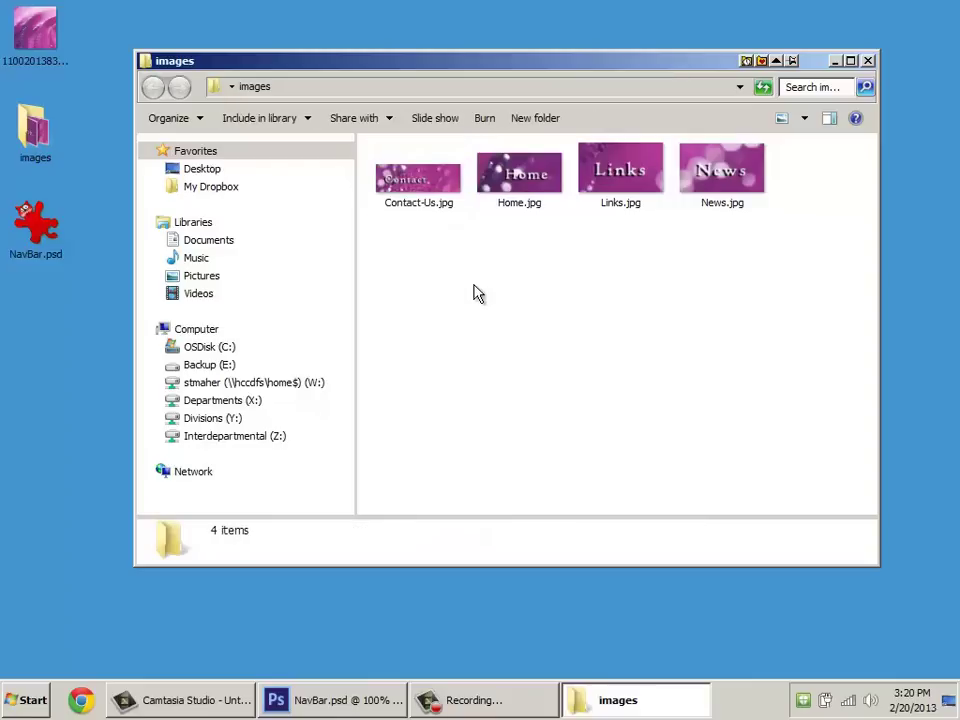